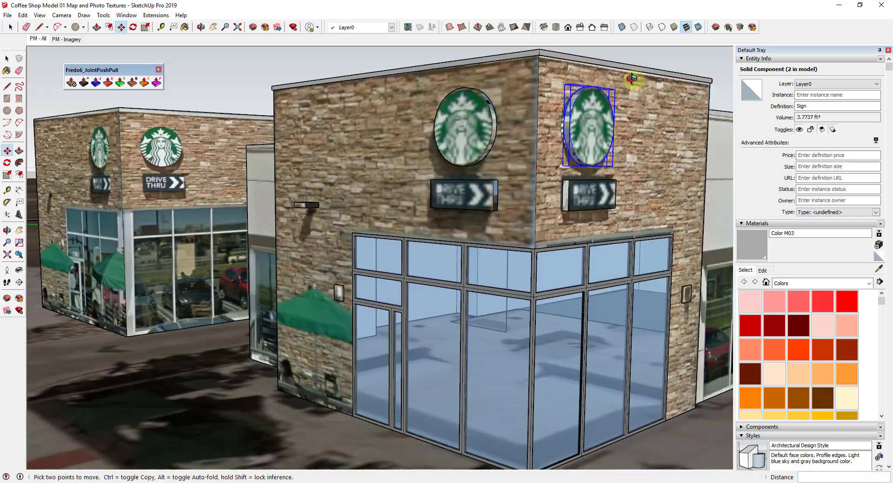
- Select the corner tower's wide stone-textured wall face and open the Brick, Cladding and Siding material collection
{"action": "middle_click_drag", "start_coordinate": [654, 199], "coordinate": [566, 234]}
{"action": "scroll", "coordinate": [399, 234], "scroll_direction": "down", "scroll_amount": 2}
{"action": "middle_click_drag", "start_coordinate": [395, 235], "coordinate": [407, 234]}
{"action": "scroll", "coordinate": [408, 234], "scroll_direction": "up", "scroll_amount": 4}
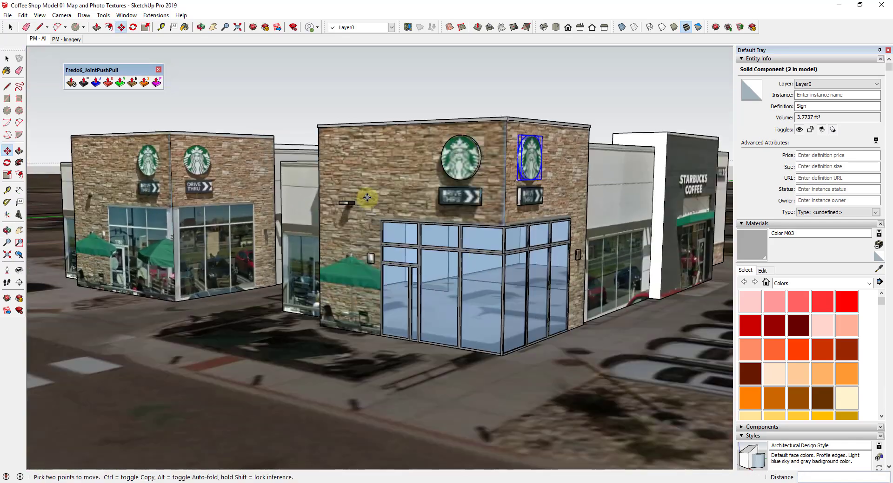
{"action": "key", "text": "space"}
{"action": "left_click", "coordinate": [385, 169]}
{"action": "left_click", "coordinate": [818, 211]}
{"action": "left_click", "coordinate": [809, 227]}
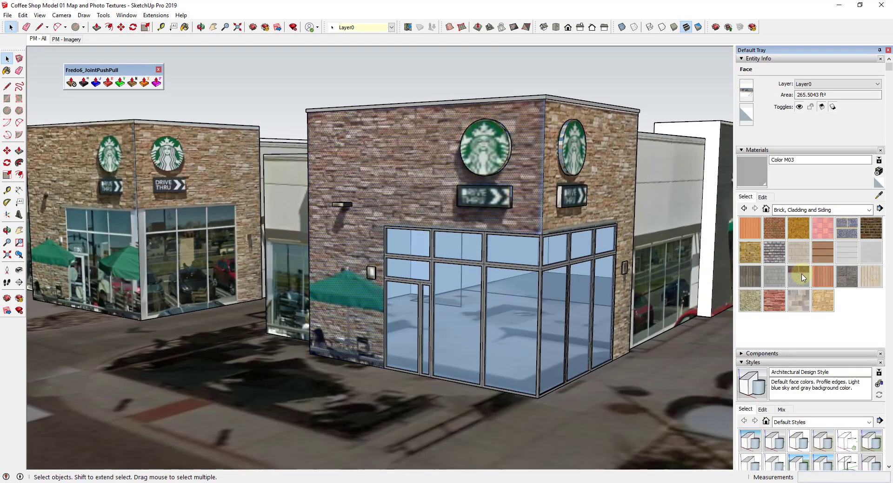
- Try the Stone Coursed Rough and Stone Sandstone Ashlar Light materials on the selected corner tower wall
{"action": "left_click", "coordinate": [749, 300]}
{"action": "left_click", "coordinate": [416, 155]}
{"action": "left_click", "coordinate": [821, 300]}
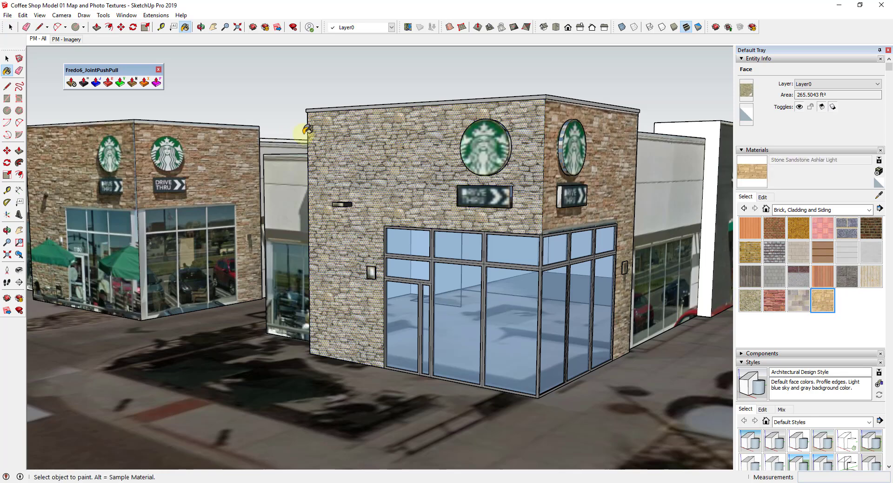
{"action": "left_click", "coordinate": [374, 176]}
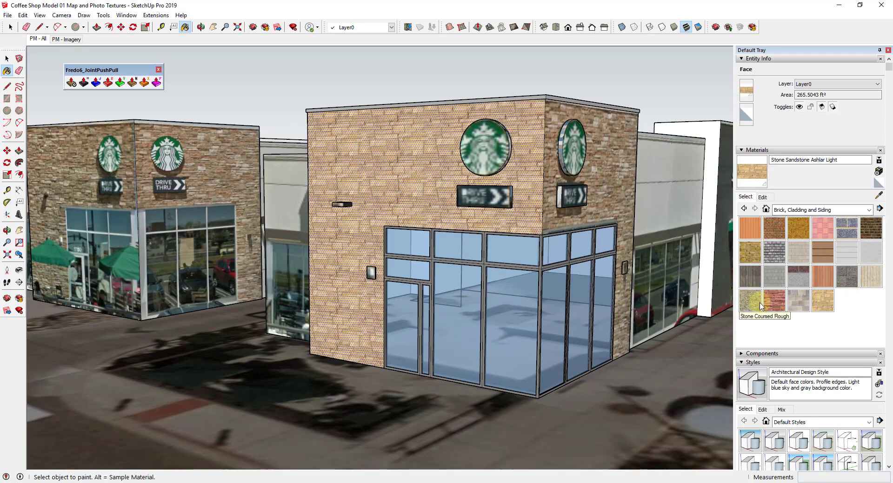
- Paint both wall faces of the corner tower with the Brick Rough Tan material
{"action": "left_click", "coordinate": [774, 228]}
{"action": "left_click", "coordinate": [392, 171]}
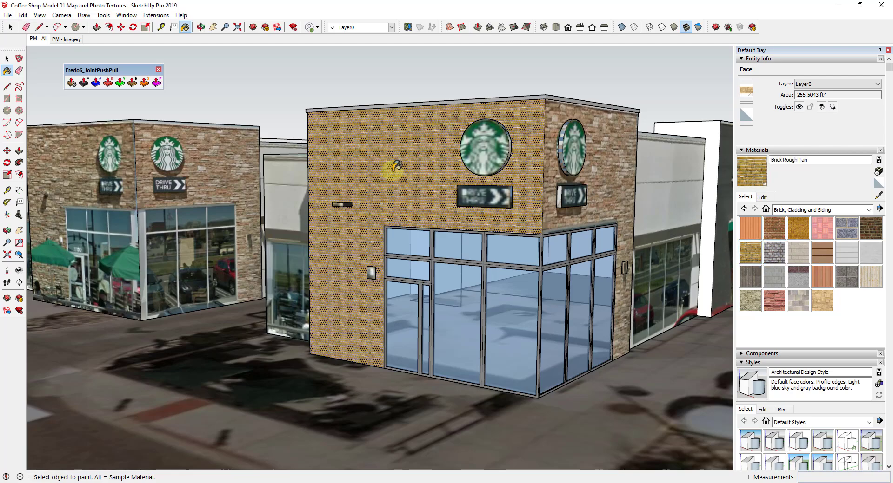
{"action": "left_click", "coordinate": [555, 136]}
- Outline the photographed windows on the white wall with lines, about 8' 9" high and 15' 10 9/16" wide
{"action": "mouse_move", "coordinate": [555, 136]}
{"action": "middle_mouse_down"}
{"action": "mouse_move", "coordinate": [412, 173]}
{"action": "mouse_move", "coordinate": [498, 215]}
{"action": "middle_mouse_up"}
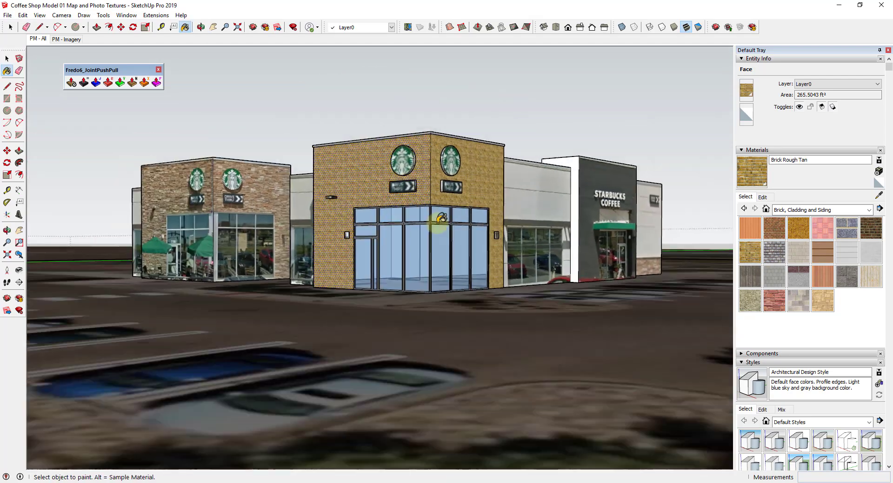
{"action": "scroll", "coordinate": [502, 216], "scroll_direction": "up", "scroll_amount": 3}
{"action": "key", "text": "space"}
{"action": "left_click", "coordinate": [570, 295]}
{"action": "middle_click_drag", "start_coordinate": [570, 294], "coordinate": [421, 303]}
{"action": "key", "text": "l"}
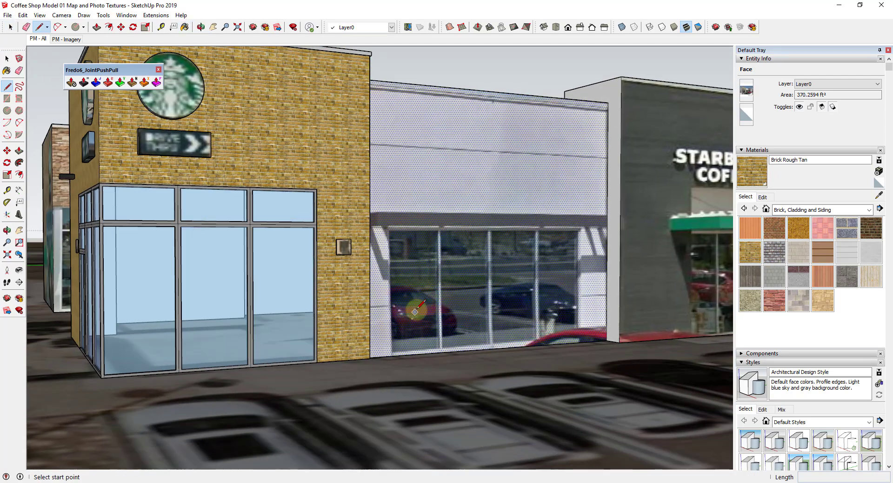
{"action": "left_click", "coordinate": [390, 357]}
{"action": "scroll", "coordinate": [310, 217], "scroll_direction": "up", "scroll_amount": 4}
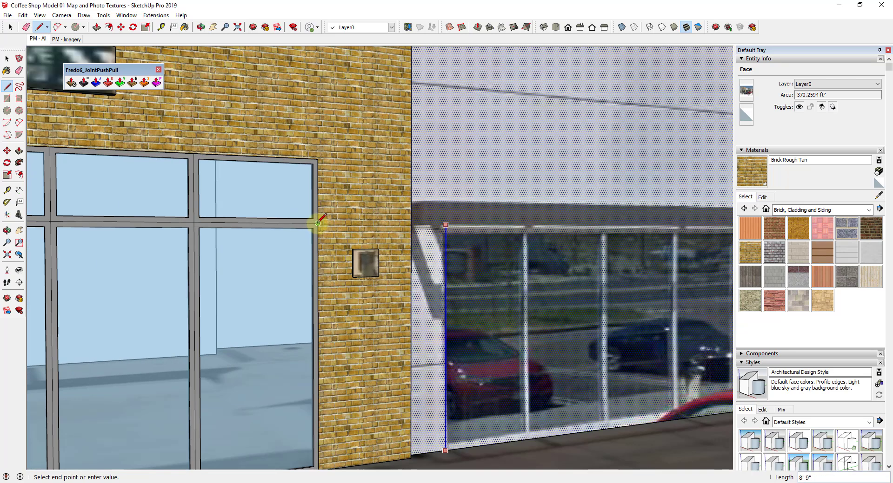
{"action": "left_click", "coordinate": [316, 225]}
{"action": "scroll", "coordinate": [412, 232], "scroll_direction": "down", "scroll_amount": 3}
{"action": "left_click", "coordinate": [624, 357]}
- Divide the window outline's top edge into four equal segments and draw vertical lines from the division points down to the ground
{"action": "key", "text": "space"}
{"action": "right_click", "coordinate": [528, 228]}
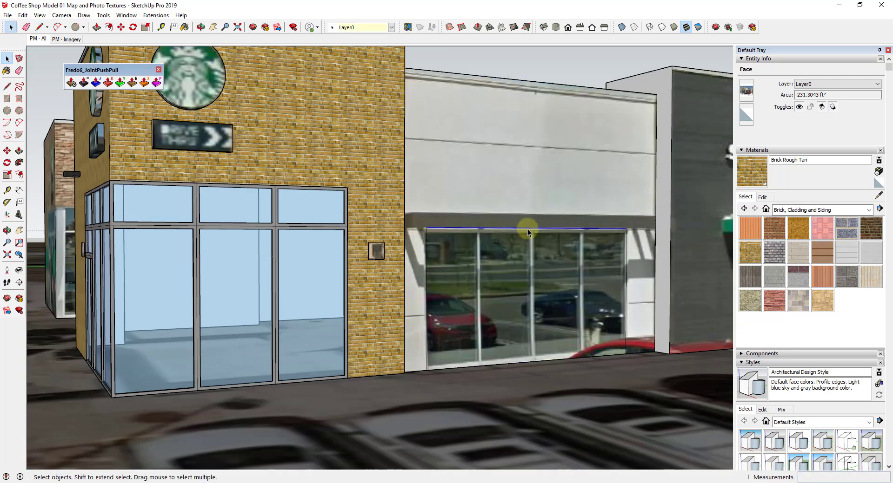
{"action": "left_click", "coordinate": [546, 282]}
{"action": "left_click", "coordinate": [487, 265]}
{"action": "key", "text": "l"}
{"action": "left_click", "coordinate": [481, 227]}
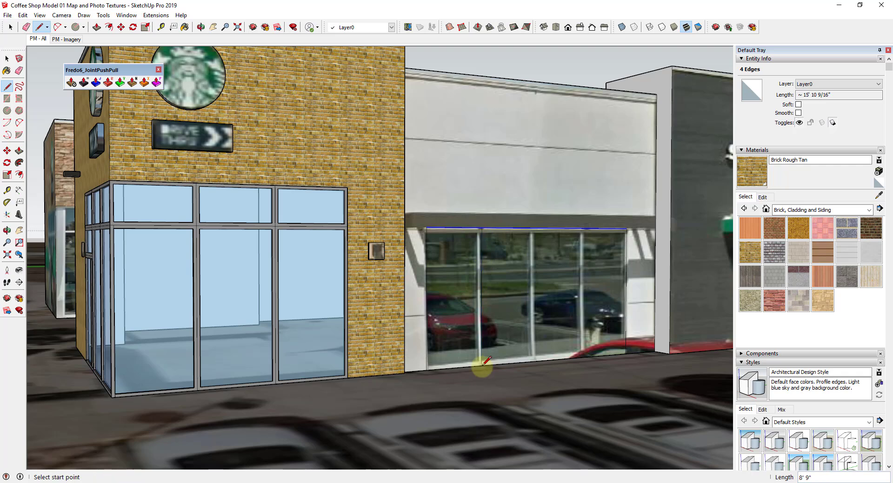
{"action": "left_click", "coordinate": [581, 358]}
- Convert the divided window faces on the white wall into framed glass windows with the Lattice Maker extension
{"action": "key", "text": "space"}
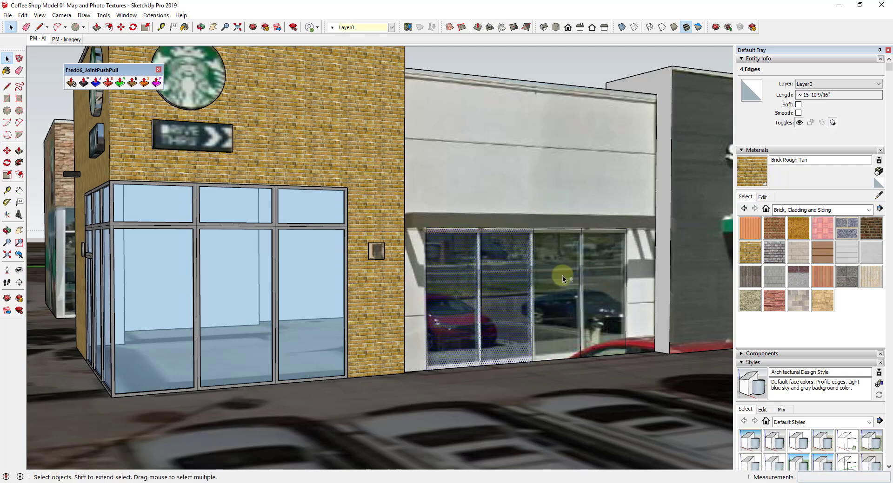
{"action": "left_click", "coordinate": [155, 14]}
{"action": "left_click", "coordinate": [186, 155]}
{"action": "left_click", "coordinate": [450, 262]}
{"action": "left_click", "coordinate": [454, 338]}
{"action": "left_click", "coordinate": [458, 278]}
{"action": "left_click", "coordinate": [461, 303]}
{"action": "left_click", "coordinate": [428, 292]}
{"action": "scroll", "coordinate": [468, 281], "scroll_direction": "down", "scroll_amount": 5}
{"action": "scroll", "coordinate": [497, 266], "scroll_direction": "up", "scroll_amount": 3}
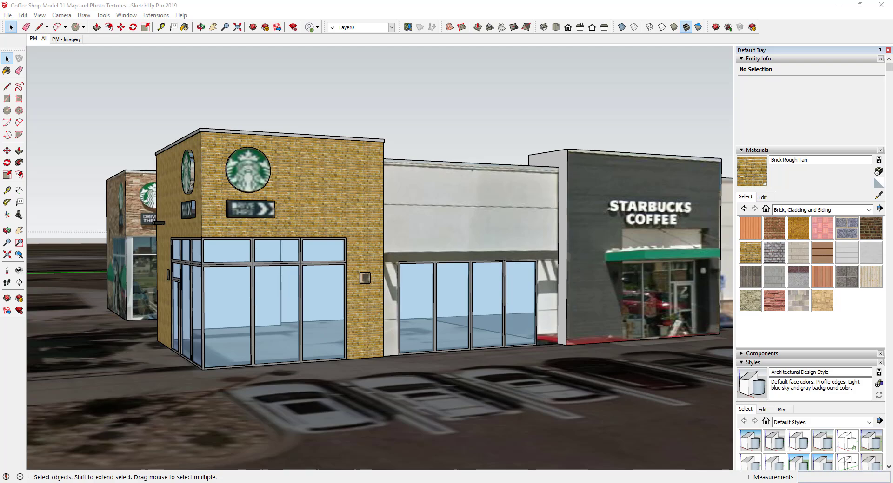
{"action": "scroll", "coordinate": [655, 263], "scroll_direction": "up", "scroll_amount": 3}
{"action": "left_click", "coordinate": [644, 258]}
{"action": "key", "text": "l"}
{"action": "left_click", "coordinate": [644, 257]}
{"action": "scroll", "coordinate": [642, 248], "scroll_direction": "up", "scroll_amount": 2}
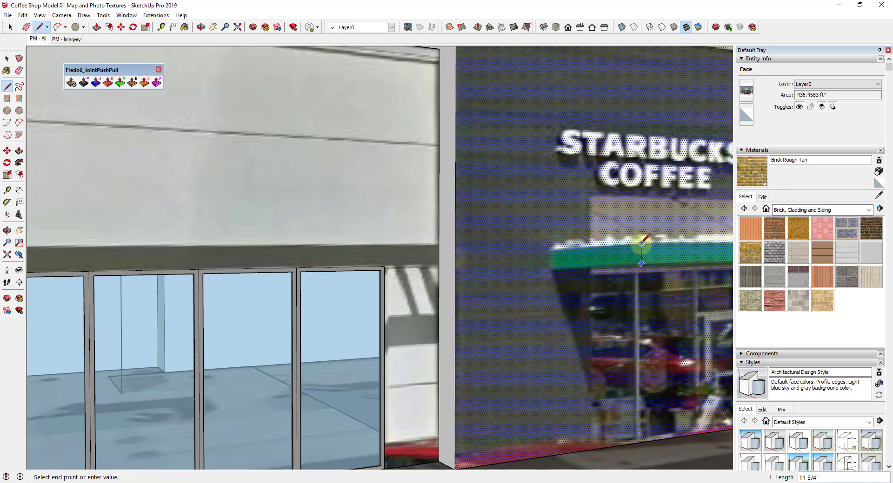
{"action": "key", "text": "space"}
- Draw construction lines for the awning's end where the white wall meets the projecting dark wall, including a vertical down to the ground
{"action": "scroll", "coordinate": [488, 254], "scroll_direction": "down", "scroll_amount": 2}
{"action": "scroll", "coordinate": [400, 255], "scroll_direction": "up", "scroll_amount": 1}
{"action": "middle_click_drag", "start_coordinate": [400, 256], "coordinate": [468, 271]}
{"action": "key", "text": "l"}
{"action": "left_click", "coordinate": [422, 264]}
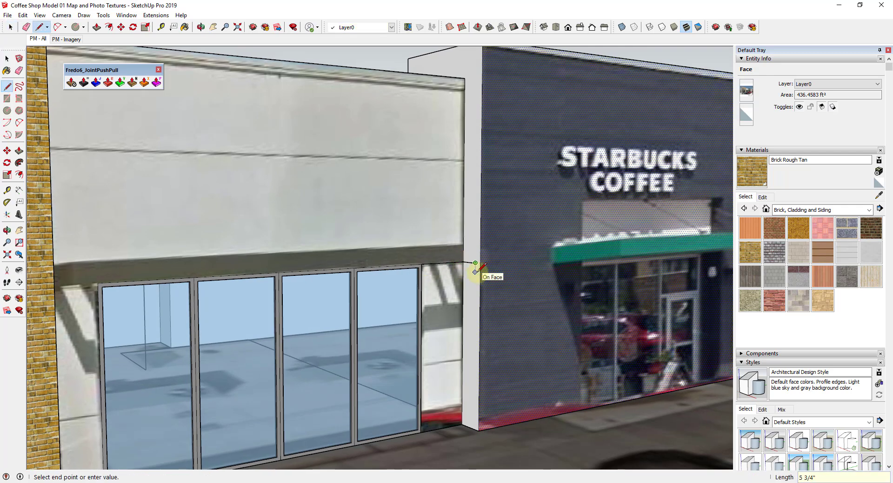
{"action": "left_click", "coordinate": [475, 264]}
{"action": "middle_click_drag", "start_coordinate": [475, 263], "coordinate": [464, 443]}
{"action": "key", "text": "space"}
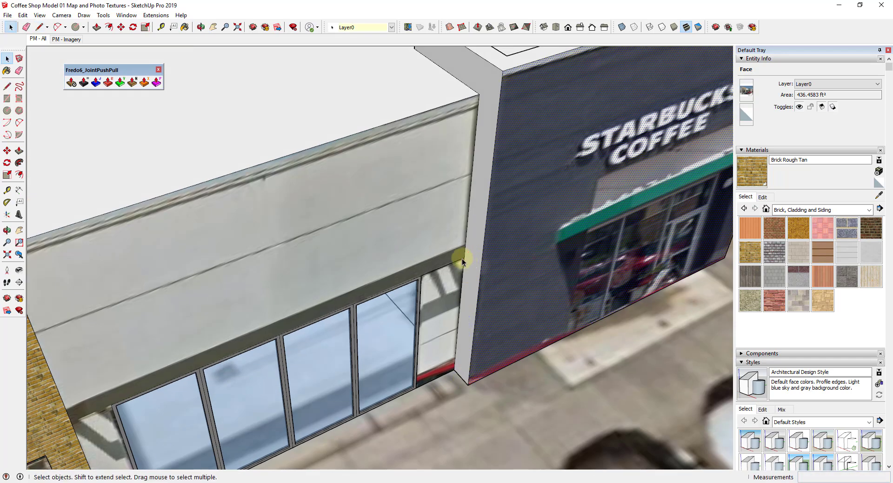
{"action": "scroll", "coordinate": [449, 396], "scroll_direction": "up", "scroll_amount": 2}
{"action": "key", "text": "l"}
{"action": "left_click", "coordinate": [447, 368]}
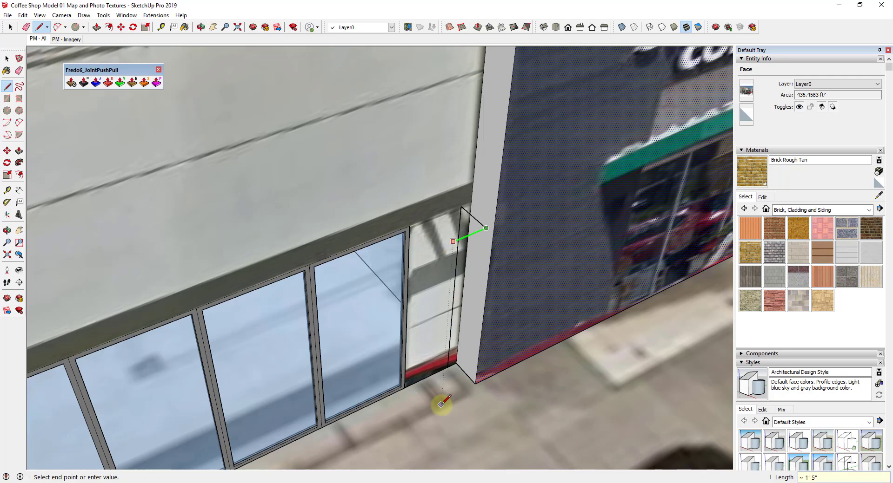
- Delete the unneeded construction line beside the dark wall at the awning's end
{"action": "scroll", "coordinate": [440, 404], "scroll_direction": "down", "scroll_amount": 4}
{"action": "scroll", "coordinate": [330, 459], "scroll_direction": "up", "scroll_amount": 2}
{"action": "scroll", "coordinate": [468, 374], "scroll_direction": "up", "scroll_amount": 2}
{"action": "scroll", "coordinate": [466, 365], "scroll_direction": "down", "scroll_amount": 3}
{"action": "middle_click_drag", "start_coordinate": [404, 383], "coordinate": [336, 363]}
{"action": "key", "text": "space"}
{"action": "scroll", "coordinate": [450, 332], "scroll_direction": "up", "scroll_amount": 5}
{"action": "key", "text": "l"}
{"action": "key", "text": "space"}
{"action": "left_click", "coordinate": [445, 310]}
{"action": "key", "text": "Delete"}
- Draw the flat awning outline above the windows from the dark wall to the brick wall, about 19' 9 1/4" along its outer edge
{"action": "key", "text": "l"}
{"action": "scroll", "coordinate": [449, 307], "scroll_direction": "up", "scroll_amount": 2}
{"action": "left_click", "coordinate": [455, 296]}
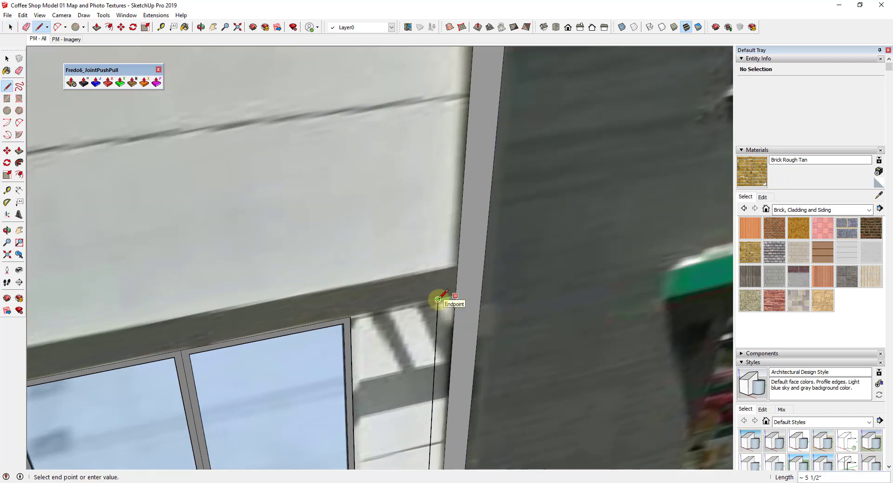
{"action": "scroll", "coordinate": [522, 358], "scroll_direction": "down", "scroll_amount": 8}
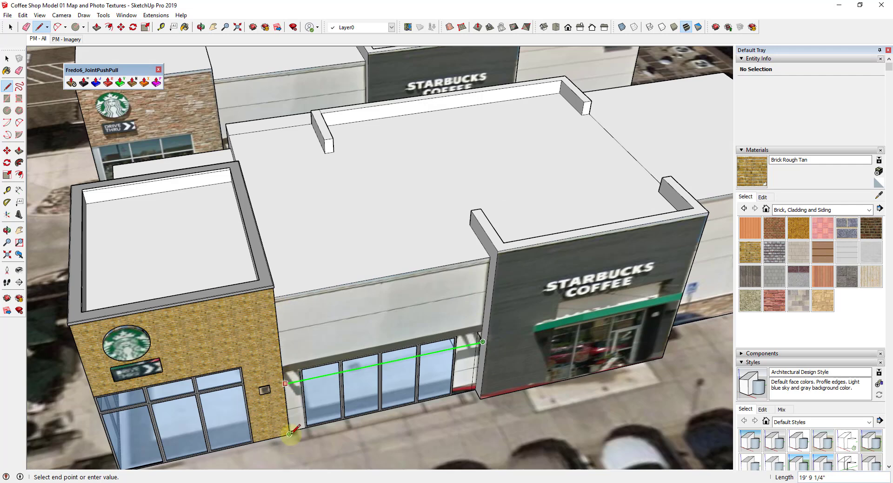
{"action": "left_click", "coordinate": [285, 384]}
{"action": "scroll", "coordinate": [286, 383], "scroll_direction": "up", "scroll_amount": 3}
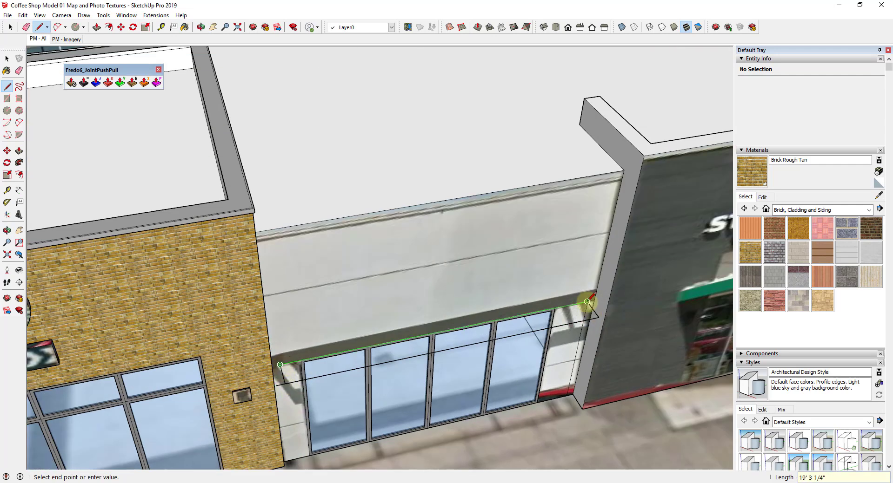
{"action": "left_click", "coordinate": [589, 296]}
- Erase the leftover construction lines and make the flat awning face and its edges a group
{"action": "key", "text": "e"}
{"action": "middle_click_drag", "start_coordinate": [574, 276], "coordinate": [586, 223]}
{"action": "key", "text": "space"}
{"action": "scroll", "coordinate": [580, 276], "scroll_direction": "up", "scroll_amount": 1}
{"action": "double_click", "coordinate": [499, 290]}
{"action": "right_click", "coordinate": [498, 291]}
{"action": "left_click", "coordinate": [525, 142]}
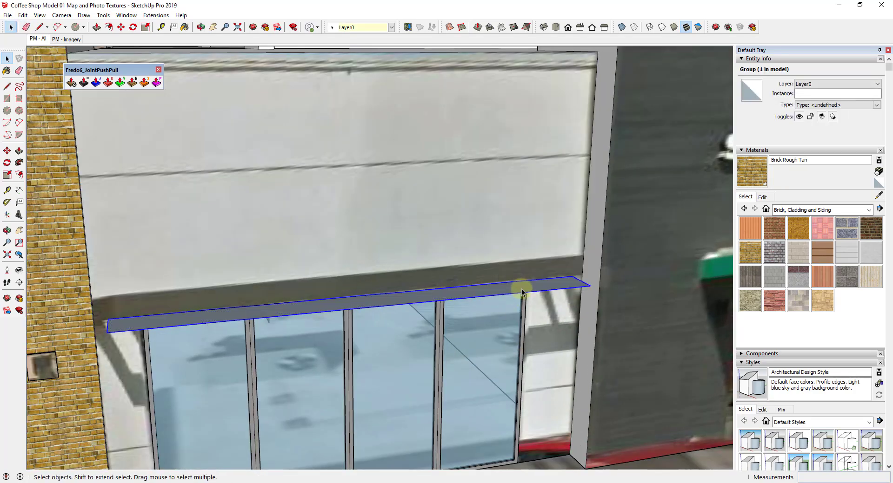
{"action": "scroll", "coordinate": [521, 294], "scroll_direction": "down", "scroll_amount": 3}
{"action": "scroll", "coordinate": [555, 328], "scroll_direction": "up", "scroll_amount": 3}
{"action": "scroll", "coordinate": [604, 279], "scroll_direction": "down", "scroll_amount": 3}
{"action": "key", "text": "l"}
{"action": "left_click", "coordinate": [279, 454]}
{"action": "key", "text": "space"}
{"action": "middle_click_drag", "start_coordinate": [537, 385], "coordinate": [458, 395]}
{"action": "scroll", "coordinate": [544, 376], "scroll_direction": "up", "scroll_amount": 2}
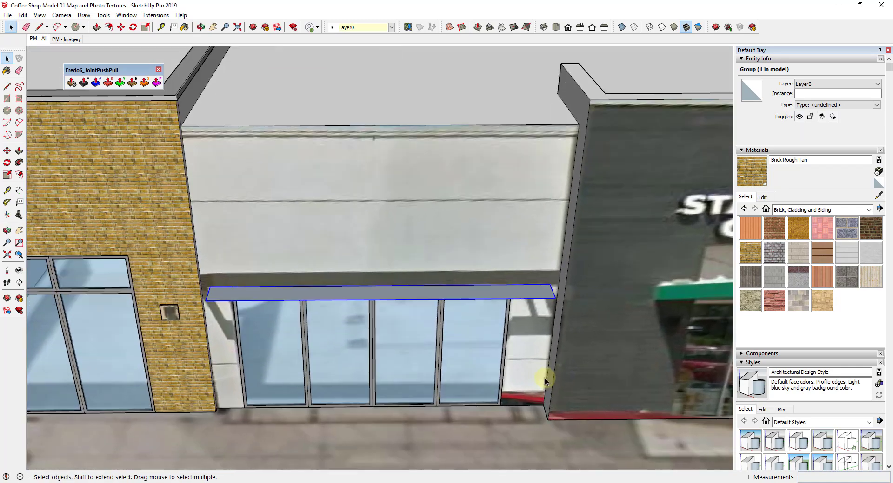
- Draw divider lines across the flat awning in line with the window frame's vertical members
{"action": "key", "text": "l"}
{"action": "left_click", "coordinate": [166, 291]}
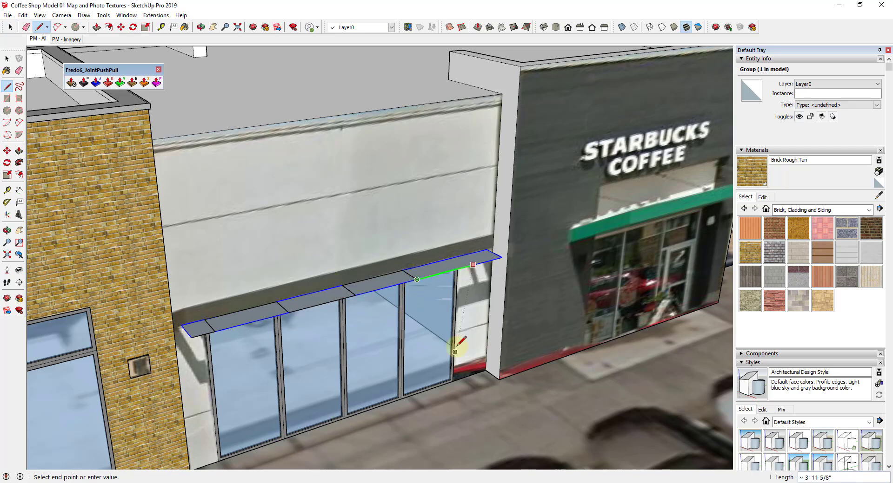
{"action": "left_click", "coordinate": [455, 255]}
{"action": "middle_click_drag", "start_coordinate": [458, 266], "coordinate": [396, 291]}
{"action": "key", "text": "space"}
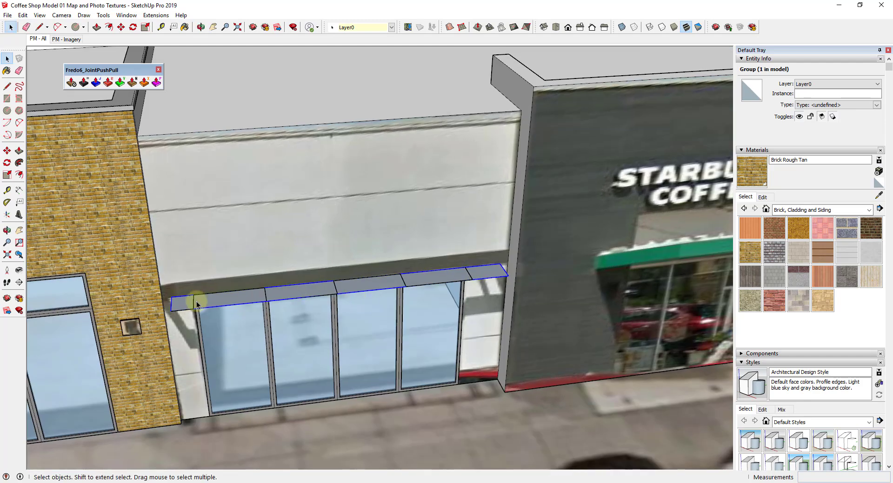
- Cut the five awning divider lines and paste them in place inside the awning group
{"action": "triple_click", "coordinate": [201, 301]}
{"action": "left_click", "coordinate": [23, 15]}
{"action": "left_click", "coordinate": [41, 52]}
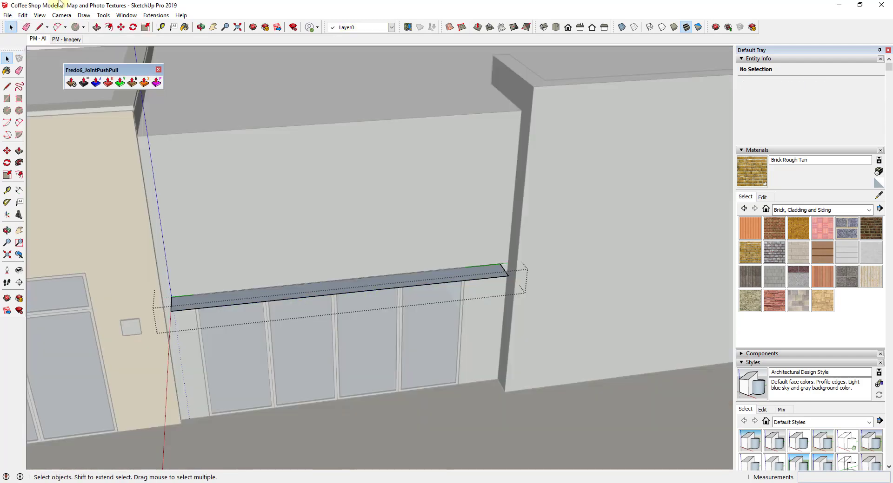
{"action": "left_click", "coordinate": [23, 15]}
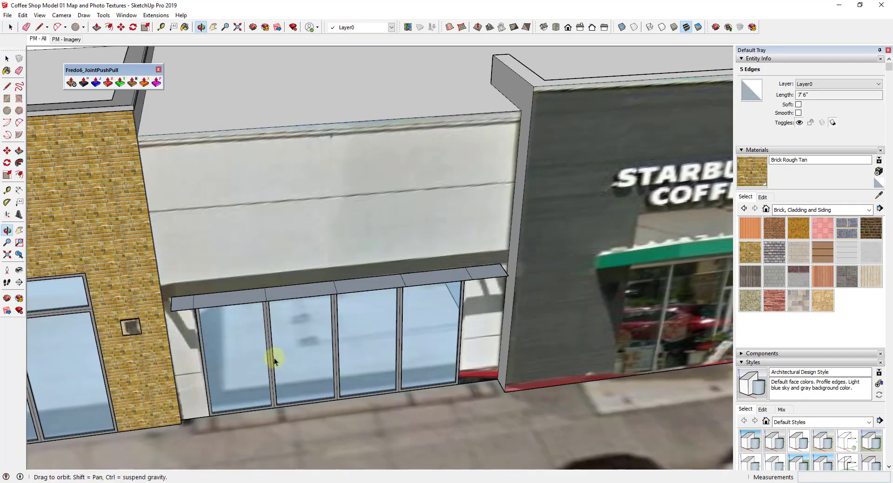
- Generate a lattice from the divided awning with 2" width, 12" depth, the default lattice material and no pane material
{"action": "middle_click_drag", "start_coordinate": [269, 358], "coordinate": [419, 280]}
{"action": "scroll", "coordinate": [420, 281], "scroll_direction": "down", "scroll_amount": 2}
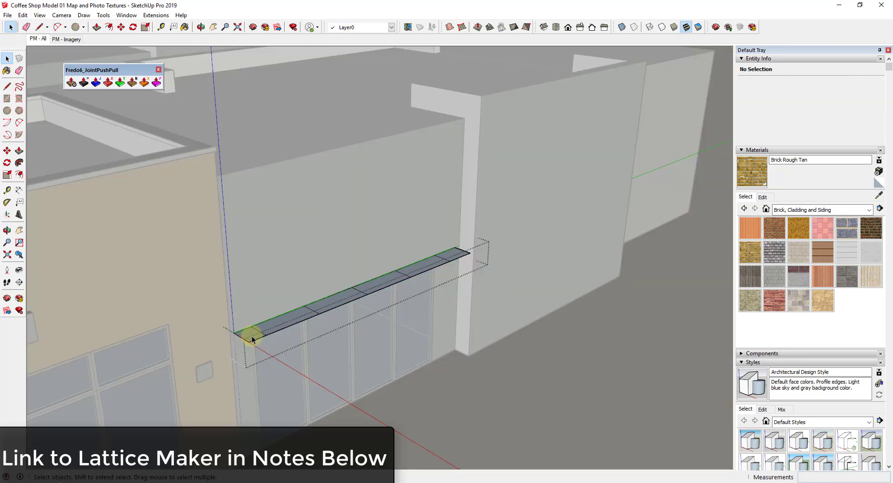
{"action": "left_click", "coordinate": [339, 303]}
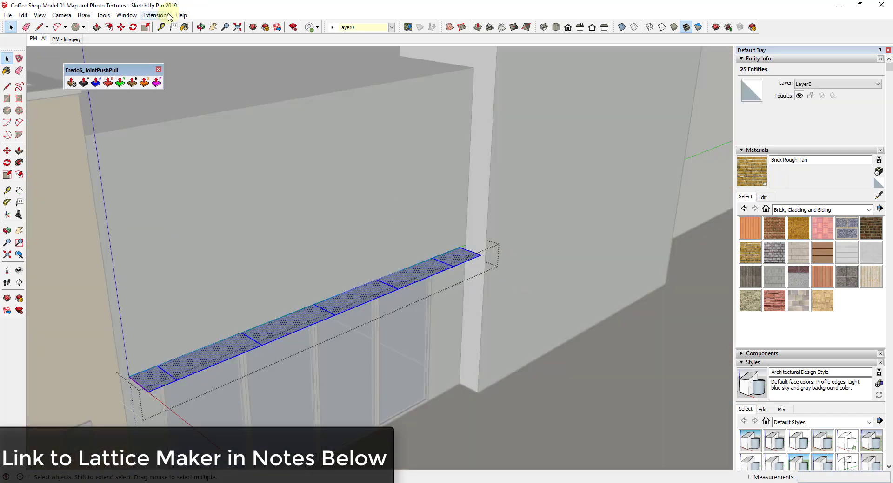
{"action": "left_click", "coordinate": [167, 16]}
{"action": "left_click", "coordinate": [251, 142]}
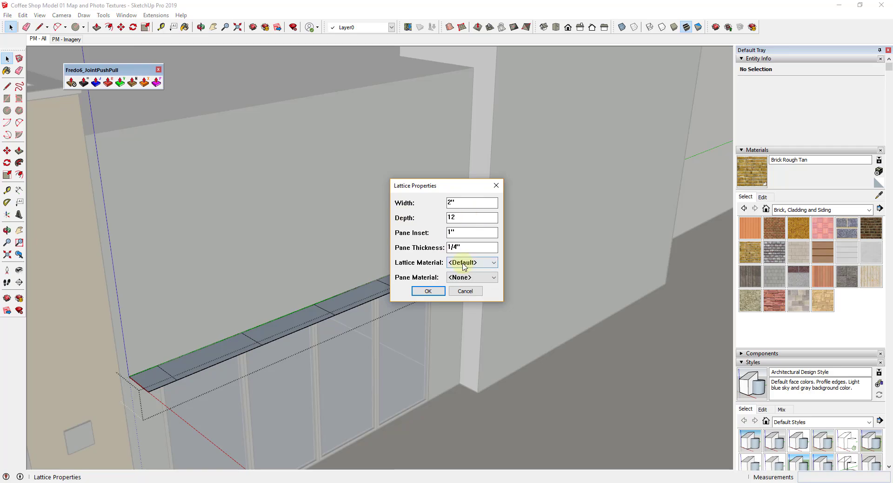
{"action": "key", "text": "Return"}
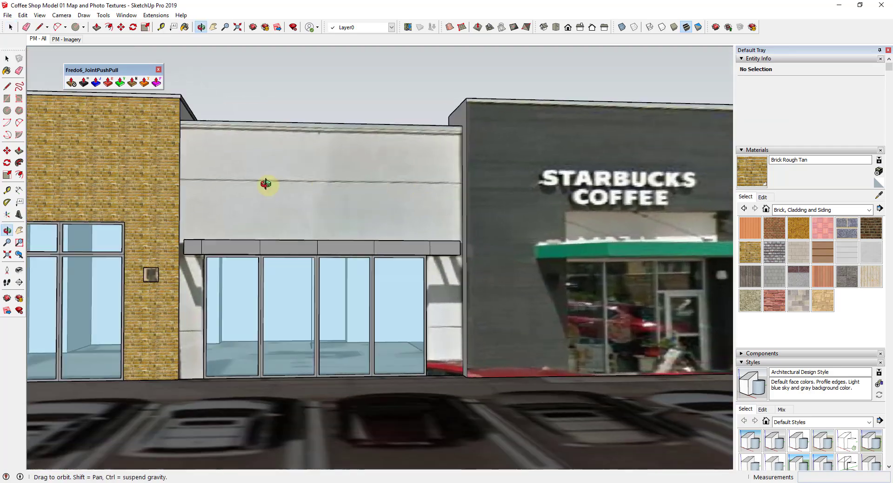
- Turn on shadows and set the shadow time to 11:02 AM
{"action": "left_click_drag", "start_coordinate": [266, 184], "coordinate": [388, 157]}
{"action": "middle_click_drag", "start_coordinate": [387, 157], "coordinate": [402, 247]}
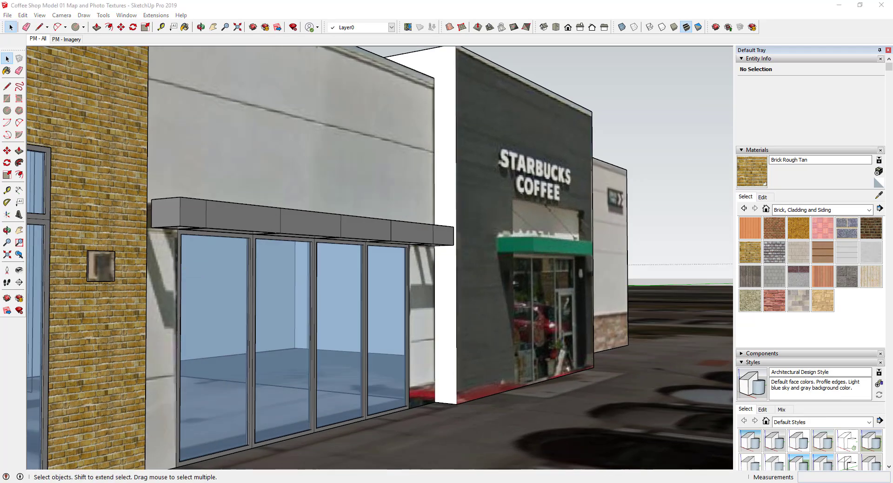
{"action": "scroll", "coordinate": [360, 274], "scroll_direction": "down", "scroll_amount": 3}
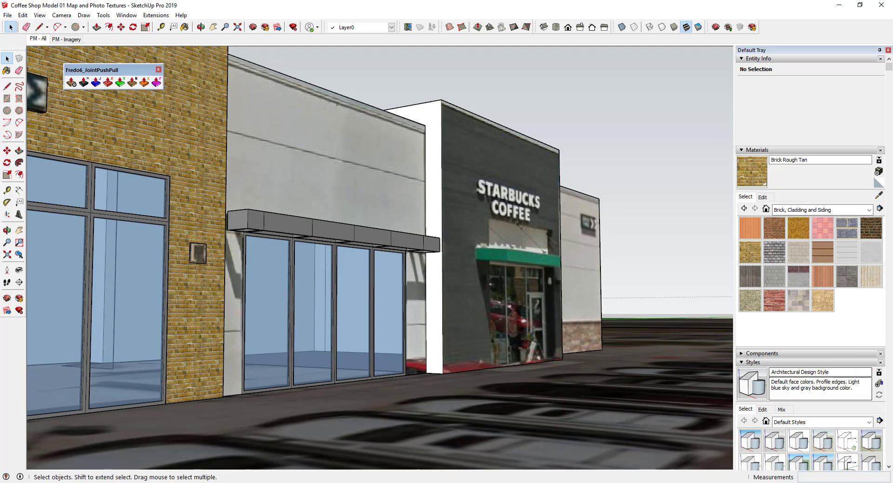
{"action": "scroll", "coordinate": [762, 337], "scroll_direction": "down", "scroll_amount": 9}
{"action": "left_click", "coordinate": [746, 403]}
{"action": "left_click", "coordinate": [744, 414]}
{"action": "left_click_drag", "start_coordinate": [817, 424], "coordinate": [795, 426]}
- Draw a 3' line up the grey wall's edge beside the dark section, from its base to the lower panel joint
{"action": "middle_click_drag", "start_coordinate": [458, 304], "coordinate": [465, 372]}
{"action": "scroll", "coordinate": [463, 367], "scroll_direction": "down", "scroll_amount": 3}
{"action": "middle_click_drag", "start_coordinate": [458, 358], "coordinate": [391, 320]}
{"action": "scroll", "coordinate": [385, 318], "scroll_direction": "up", "scroll_amount": 3}
{"action": "scroll", "coordinate": [383, 314], "scroll_direction": "down", "scroll_amount": 1}
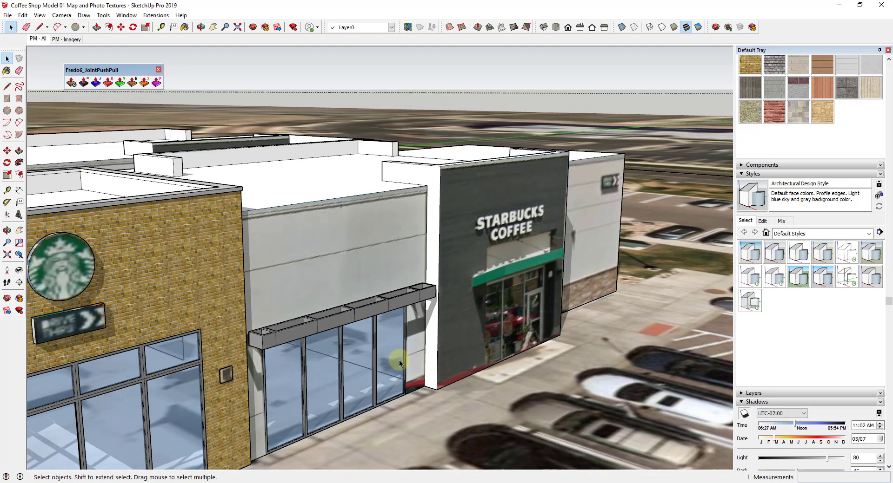
{"action": "middle_click_drag", "start_coordinate": [395, 421], "coordinate": [395, 276]}
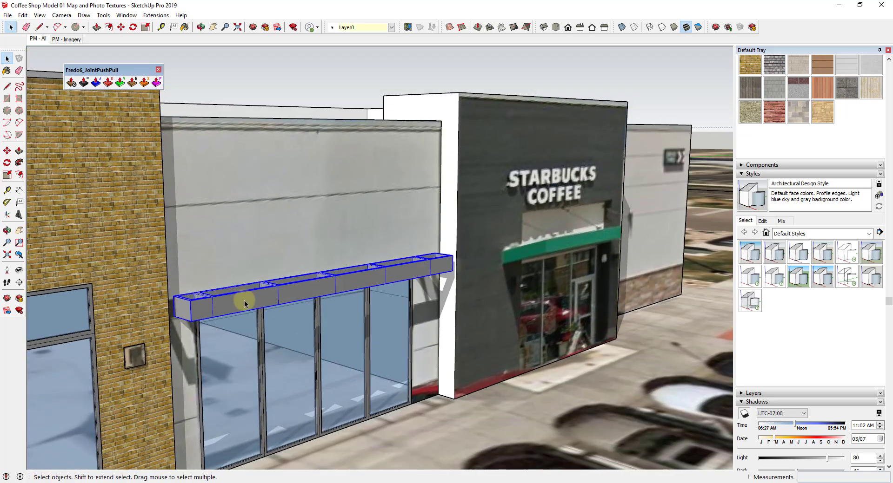
{"action": "middle_click_drag", "start_coordinate": [241, 300], "coordinate": [454, 358]}
{"action": "key", "text": "l"}
{"action": "left_click", "coordinate": [439, 396]}
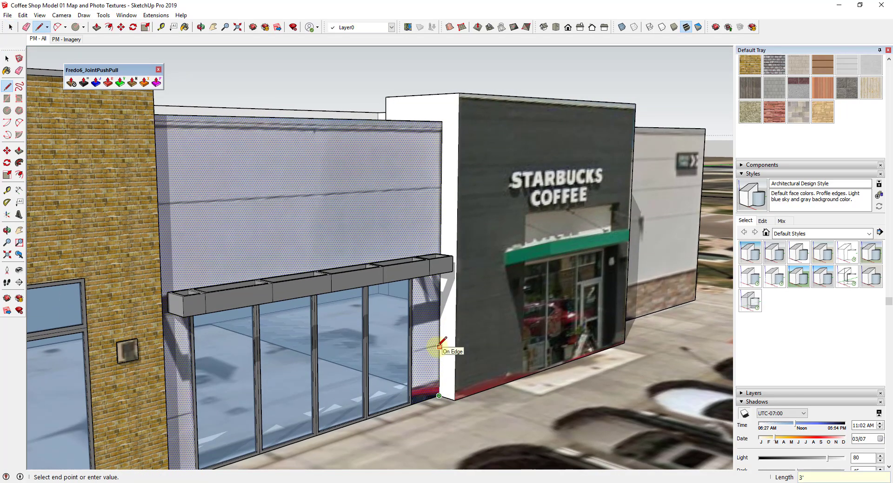
{"action": "scroll", "coordinate": [439, 345], "scroll_direction": "up", "scroll_amount": 5}
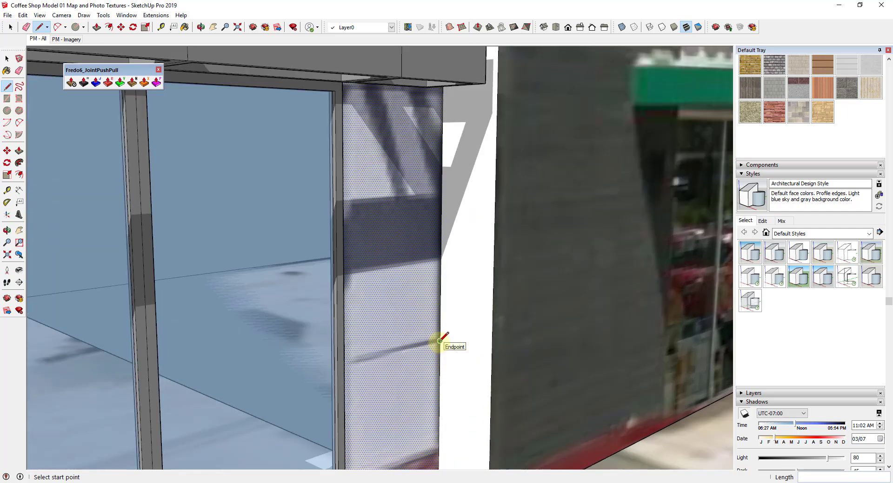
- Draw a line and a thin rectangle along the lower panel joint, between the wall's edge and the window frame
{"action": "left_click", "coordinate": [441, 331]}
{"action": "middle_click_drag", "start_coordinate": [440, 331], "coordinate": [308, 323]}
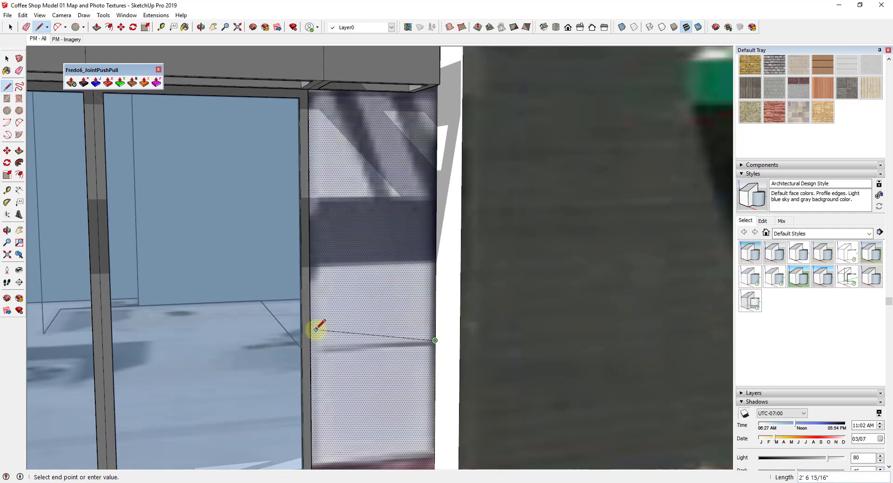
{"action": "left_click", "coordinate": [310, 348]}
{"action": "key", "text": "r"}
{"action": "left_click", "coordinate": [310, 348]}
{"action": "left_click", "coordinate": [435, 346]}
{"action": "key", "text": "space"}
- Push the thin joint strip about 1 3/16" into the wall to form a recessed groove
{"action": "scroll", "coordinate": [392, 354], "scroll_direction": "down", "scroll_amount": 3}
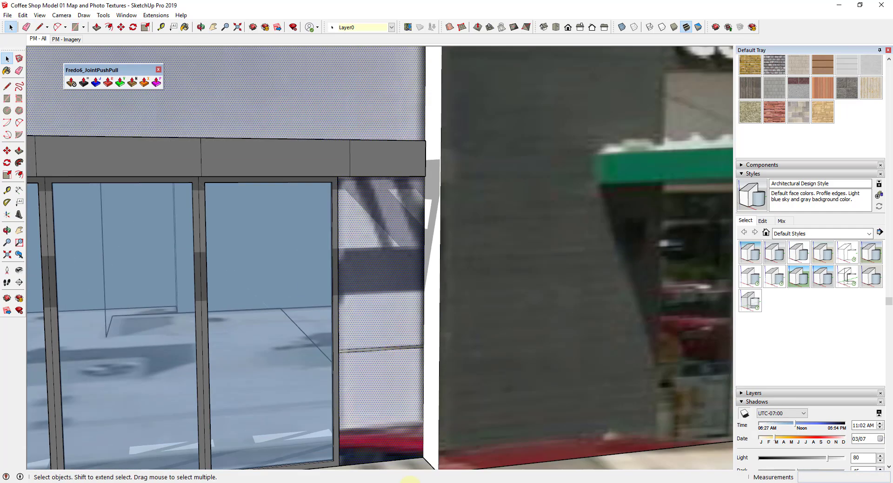
{"action": "left_click", "coordinate": [433, 395]}
{"action": "middle_click_drag", "start_coordinate": [426, 400], "coordinate": [442, 418]}
{"action": "scroll", "coordinate": [392, 354], "scroll_direction": "up", "scroll_amount": 4}
{"action": "key", "text": "p"}
{"action": "left_click", "coordinate": [392, 355]}
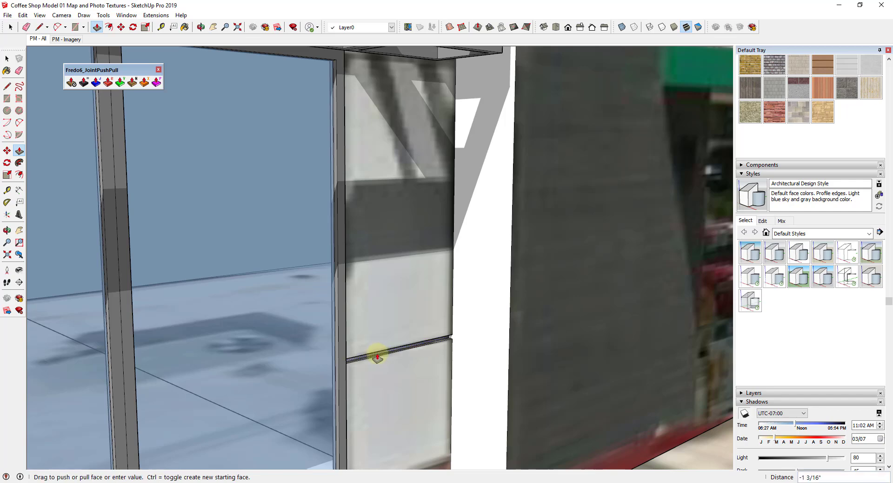
{"action": "scroll", "coordinate": [373, 357], "scroll_direction": "down", "scroll_amount": 4}
{"action": "middle_click_drag", "start_coordinate": [372, 358], "coordinate": [402, 309]}
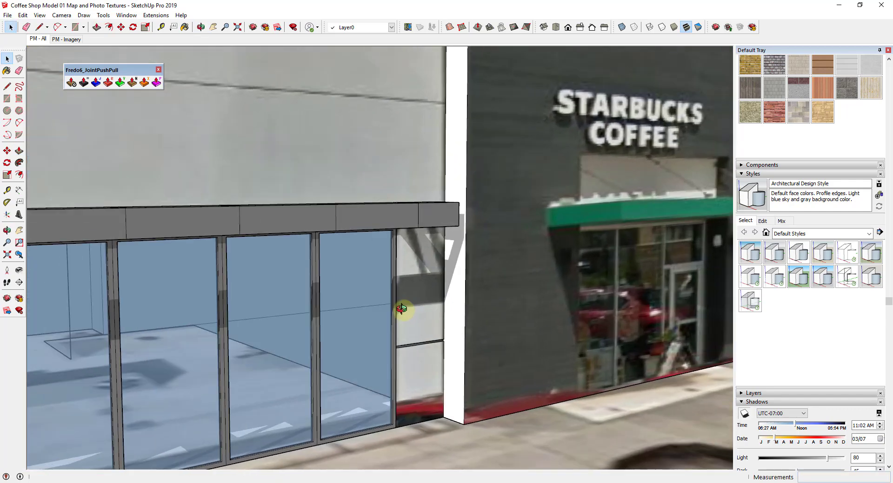
- Draw a line up the grey wall's edge from its base corner to the upper panel joint
{"action": "scroll", "coordinate": [402, 309], "scroll_direction": "down", "scroll_amount": 3}
{"action": "key", "text": "space"}
{"action": "key", "text": "l"}
{"action": "left_click", "coordinate": [435, 351]}
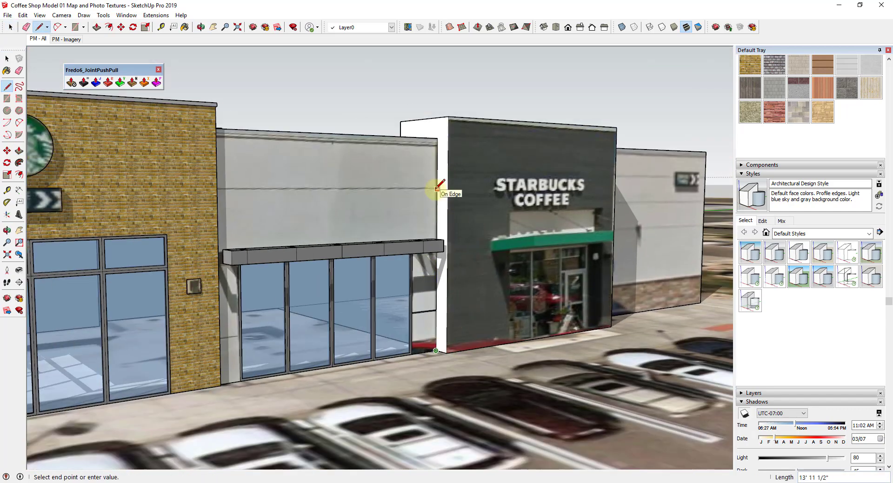
{"action": "scroll", "coordinate": [435, 189], "scroll_direction": "up", "scroll_amount": 5}
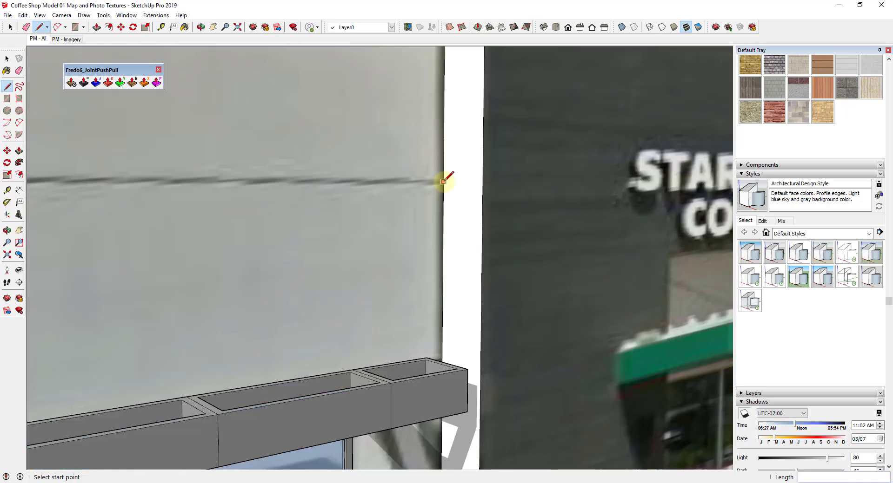
{"action": "scroll", "coordinate": [441, 172], "scroll_direction": "down", "scroll_amount": 4}
{"action": "scroll", "coordinate": [448, 401], "scroll_direction": "up", "scroll_amount": 2}
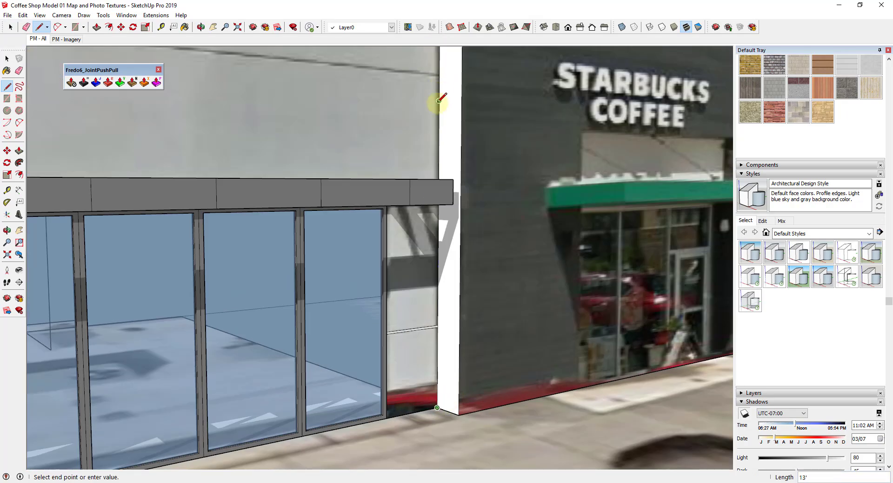
{"action": "left_click", "coordinate": [439, 76]}
- Draw a line along the upper panel joint across the grey wall to the brick section
{"action": "scroll", "coordinate": [439, 76], "scroll_direction": "up", "scroll_amount": 3}
{"action": "left_click", "coordinate": [439, 73]}
{"action": "scroll", "coordinate": [439, 73], "scroll_direction": "down", "scroll_amount": 6}
{"action": "middle_click_drag", "start_coordinate": [439, 74], "coordinate": [325, 186]}
{"action": "scroll", "coordinate": [211, 185], "scroll_direction": "up", "scroll_amount": 4}
{"action": "left_click", "coordinate": [203, 197]}
- Copy the upper joint line 1" away and push the strip between the two lines into the wall
{"action": "key", "text": "space"}
{"action": "left_click", "coordinate": [211, 199]}
{"action": "scroll", "coordinate": [209, 200], "scroll_direction": "up", "scroll_amount": 3}
{"action": "key", "text": "m"}
{"action": "key", "text": "ctrl"}
{"action": "left_click", "coordinate": [200, 199]}
{"action": "type", "text": "1"}
{"action": "key", "text": "Return"}
{"action": "middle_click_drag", "start_coordinate": [272, 221], "coordinate": [261, 239]}
{"action": "key", "text": "p"}
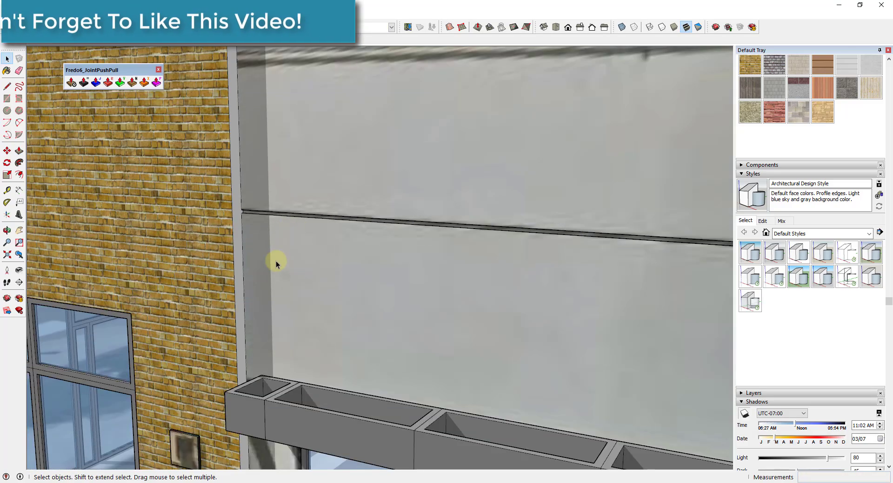
{"action": "scroll", "coordinate": [514, 171], "scroll_direction": "down", "scroll_amount": 3}
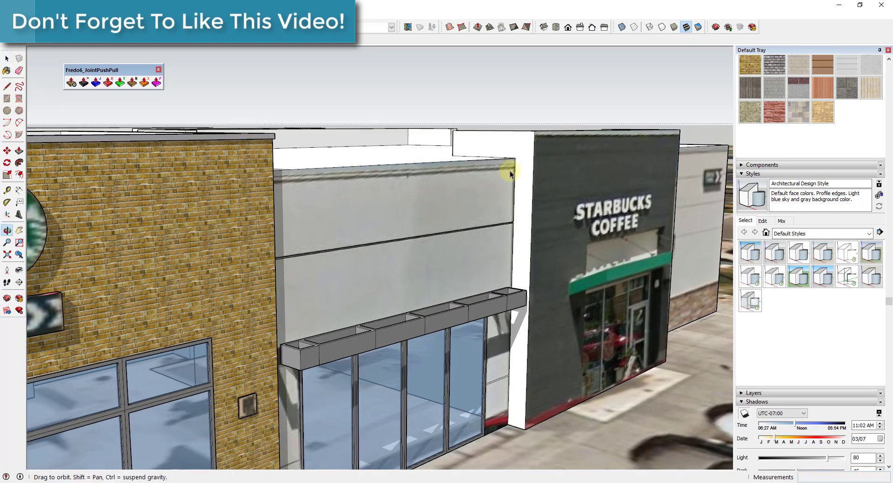
- Delete the white face covering the lower joint and copy the joint's edge across to the wall panel beside the brick
{"action": "middle_click_drag", "start_coordinate": [514, 171], "coordinate": [462, 190]}
{"action": "scroll", "coordinate": [516, 372], "scroll_direction": "up", "scroll_amount": 8}
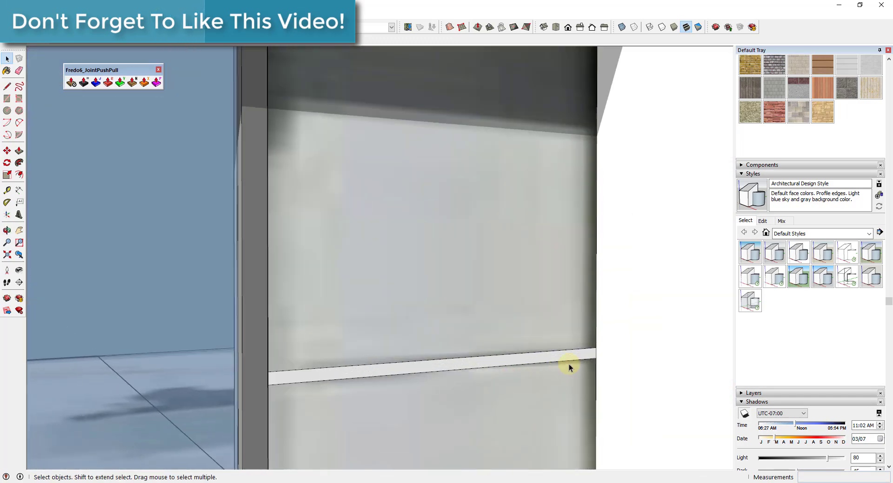
{"action": "left_click", "coordinate": [563, 356]}
{"action": "key", "text": "Delete"}
{"action": "key", "text": "ctrl"}
{"action": "left_click", "coordinate": [592, 348]}
{"action": "scroll", "coordinate": [596, 347], "scroll_direction": "down", "scroll_amount": 8}
{"action": "scroll", "coordinate": [342, 368], "scroll_direction": "up", "scroll_amount": 6}
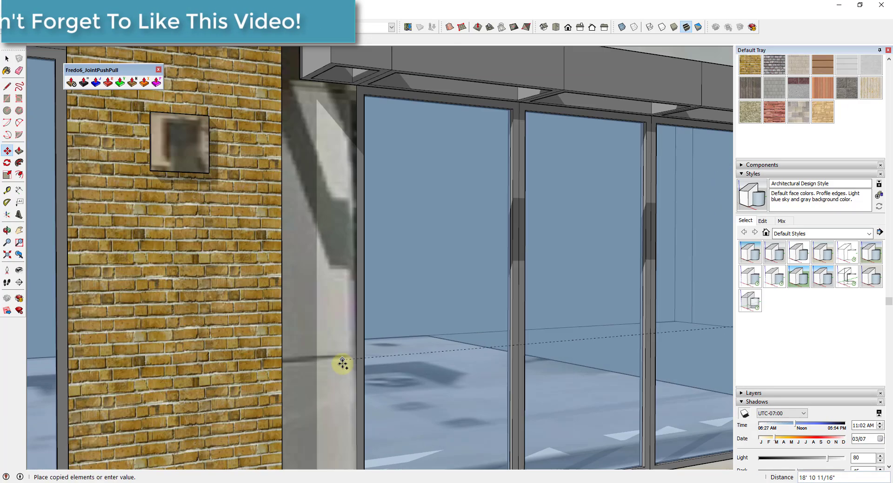
{"action": "left_click", "coordinate": [358, 339]}
{"action": "scroll", "coordinate": [357, 339], "scroll_direction": "up", "scroll_amount": 5}
{"action": "key", "text": "space"}
{"action": "scroll", "coordinate": [351, 352], "scroll_direction": "down", "scroll_amount": 3}
- Outline the lower joint as a thin strip across the narrow wall panel beside the brick, and select the strip's face
{"action": "key", "text": "l"}
{"action": "middle_click_drag", "start_coordinate": [359, 341], "coordinate": [372, 333]}
{"action": "left_click", "coordinate": [365, 343]}
{"action": "left_click", "coordinate": [170, 341]}
{"action": "left_click", "coordinate": [171, 352]}
{"action": "key", "text": "space"}
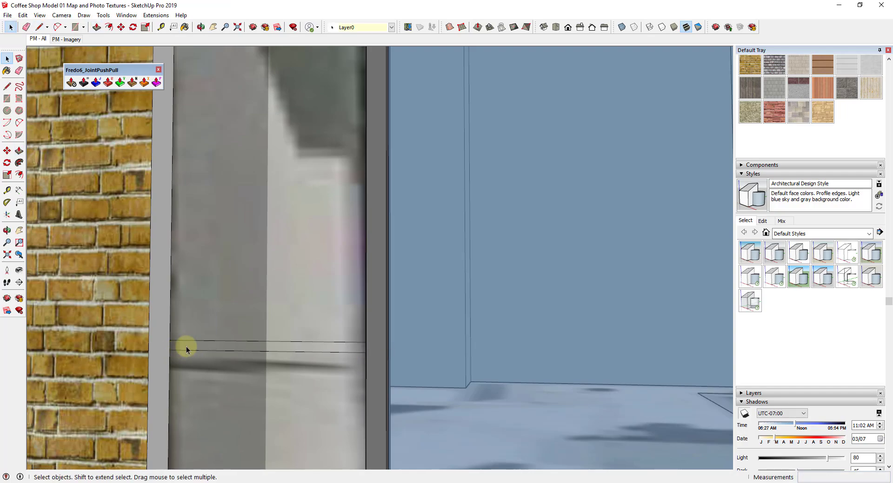
{"action": "left_click", "coordinate": [186, 349]}
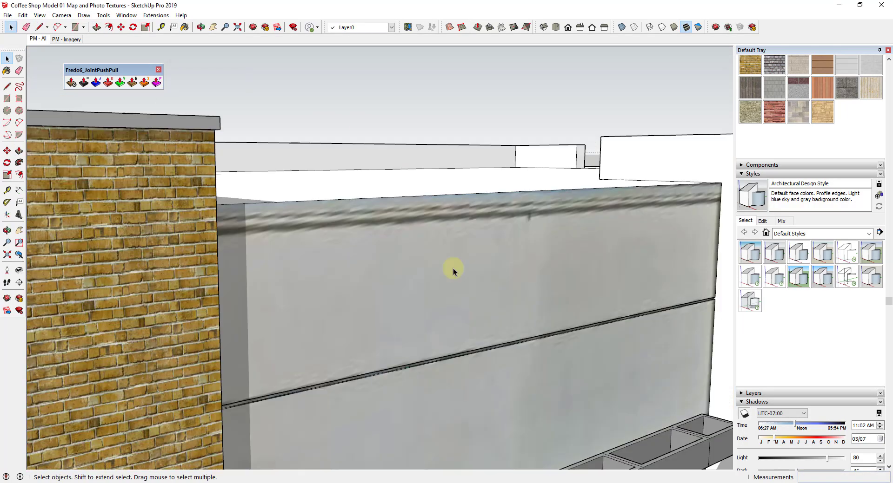
- Measure the trim band along the top of the grey wall with the Tape Measure
{"action": "middle_click_drag", "start_coordinate": [454, 270], "coordinate": [453, 279]}
{"action": "scroll", "coordinate": [451, 274], "scroll_direction": "down", "scroll_amount": 4}
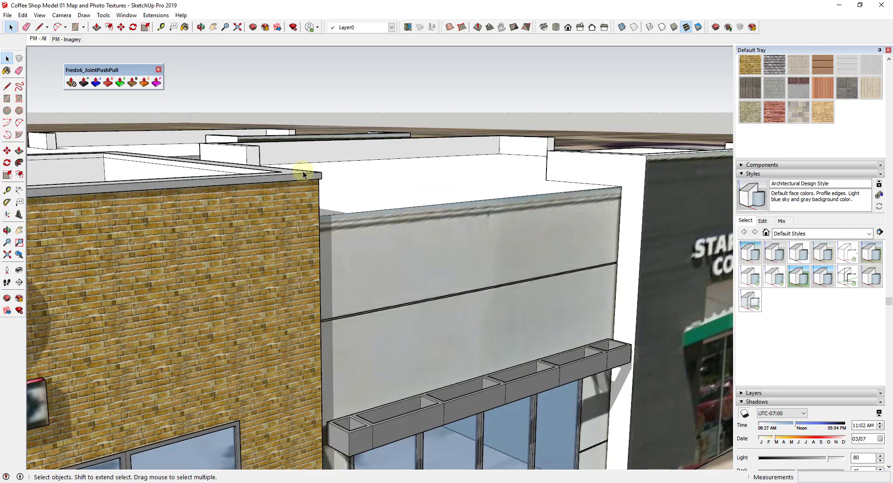
{"action": "scroll", "coordinate": [309, 168], "scroll_direction": "up", "scroll_amount": 5}
{"action": "left_click", "coordinate": [161, 28]}
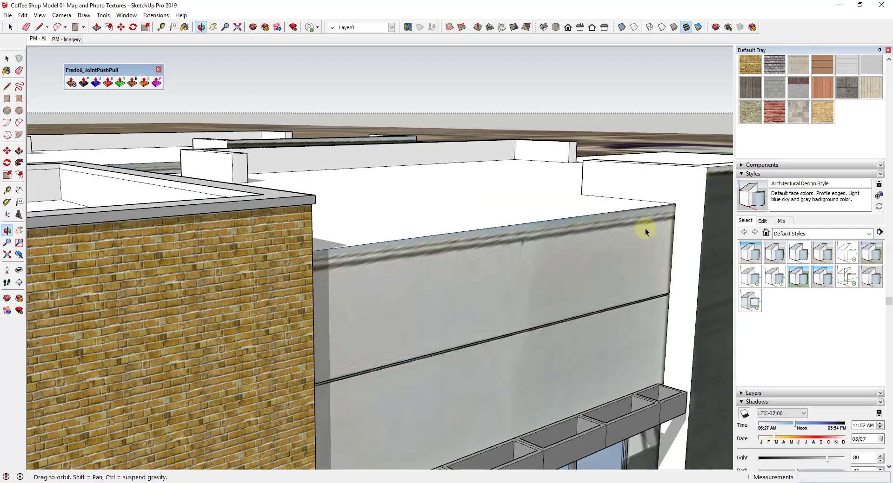
{"action": "scroll", "coordinate": [697, 224], "scroll_direction": "up", "scroll_amount": 3}
{"action": "scroll", "coordinate": [715, 215], "scroll_direction": "down", "scroll_amount": 5}
{"action": "middle_click_drag", "start_coordinate": [446, 235], "coordinate": [533, 245]}
{"action": "scroll", "coordinate": [464, 248], "scroll_direction": "up", "scroll_amount": 3}
{"action": "left_click", "coordinate": [463, 248]}
{"action": "scroll", "coordinate": [463, 248], "scroll_direction": "down", "scroll_amount": 3}
{"action": "middle_click_drag", "start_coordinate": [457, 200], "coordinate": [414, 206]}
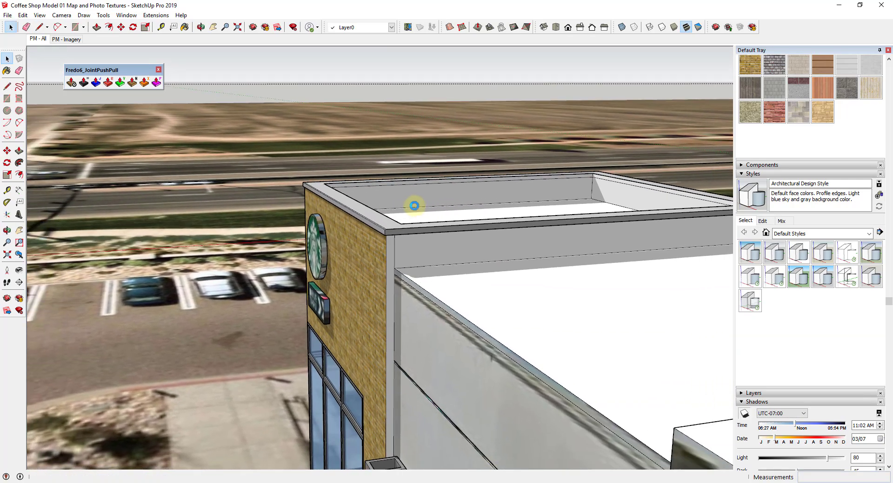
- Draw a line just below the grey wall's top edge to outline a thin trim strip
{"action": "scroll", "coordinate": [379, 233], "scroll_direction": "up", "scroll_amount": 2}
{"action": "middle_click_drag", "start_coordinate": [379, 234], "coordinate": [395, 144]}
{"action": "scroll", "coordinate": [381, 230], "scroll_direction": "up", "scroll_amount": 1}
{"action": "key", "text": "l"}
{"action": "left_click", "coordinate": [382, 228]}
{"action": "left_click", "coordinate": [382, 224]}
{"action": "key", "text": "space"}
{"action": "scroll", "coordinate": [380, 227], "scroll_direction": "down", "scroll_amount": 2}
{"action": "key", "text": "p"}
{"action": "left_click", "coordinate": [484, 364]}
{"action": "key", "text": "Escape"}
{"action": "middle_click_drag", "start_coordinate": [476, 364], "coordinate": [480, 367]}
- Select the trim strip's face with its edges and turn them into a group
{"action": "key", "text": "space"}
{"action": "double_click", "coordinate": [466, 362]}
{"action": "right_click", "coordinate": [467, 362]}
{"action": "left_click", "coordinate": [521, 203]}
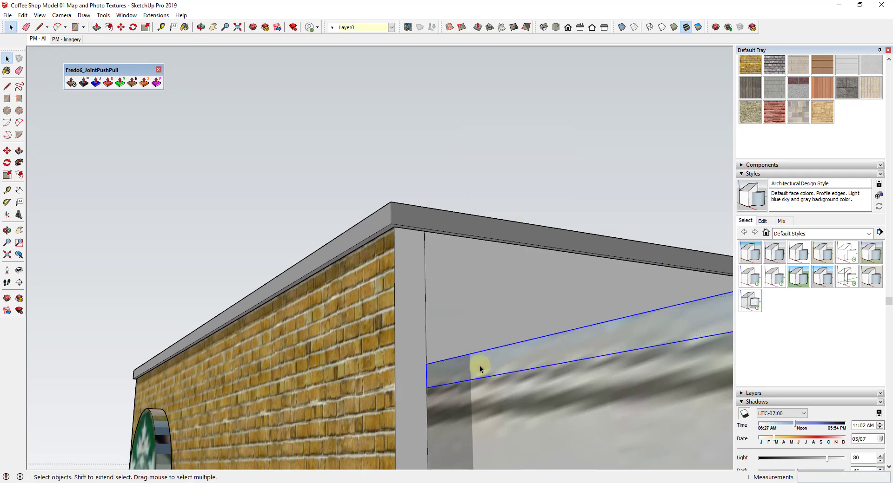
- Open the trim strip's group, paint the strip grey and extrude it outward from the wall
{"action": "double_click", "coordinate": [592, 346]}
{"action": "left_click", "coordinate": [746, 174]}
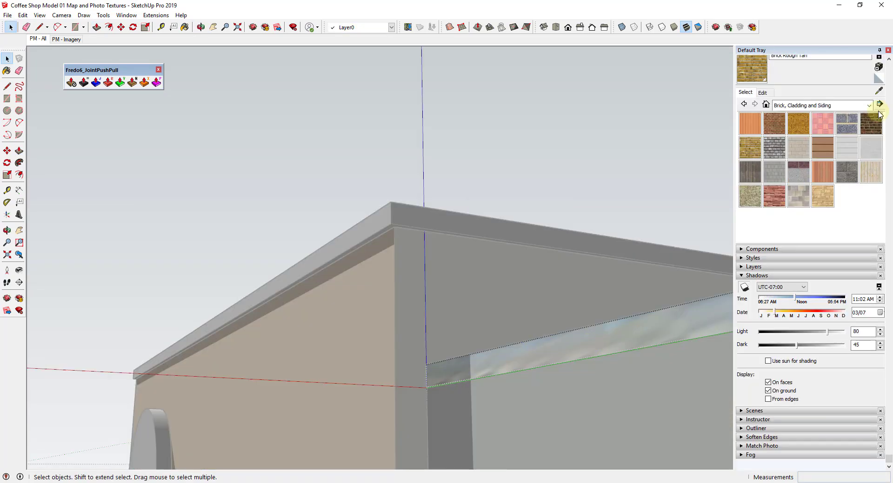
{"action": "left_click", "coordinate": [445, 370]}
{"action": "key", "text": "p"}
{"action": "left_click", "coordinate": [457, 372]}
{"action": "left_click", "coordinate": [452, 368]}
{"action": "key", "text": "space"}
- Paint the grey wall and the inside of its recessed joints with Cladding Stucco White
{"action": "mouse_move", "coordinate": [453, 369]}
{"action": "middle_mouse_down"}
{"action": "mouse_move", "coordinate": [578, 432]}
{"action": "mouse_move", "coordinate": [652, 388]}
{"action": "middle_mouse_up"}
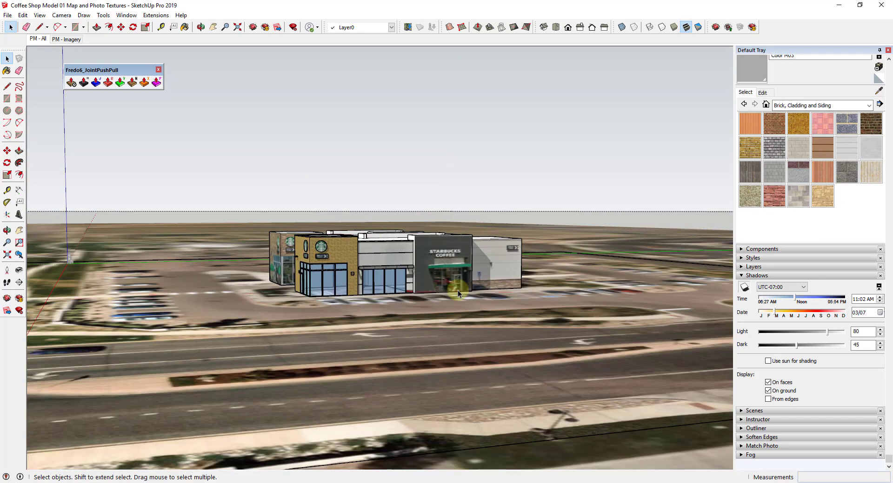
{"action": "scroll", "coordinate": [476, 282], "scroll_direction": "up", "scroll_amount": 6}
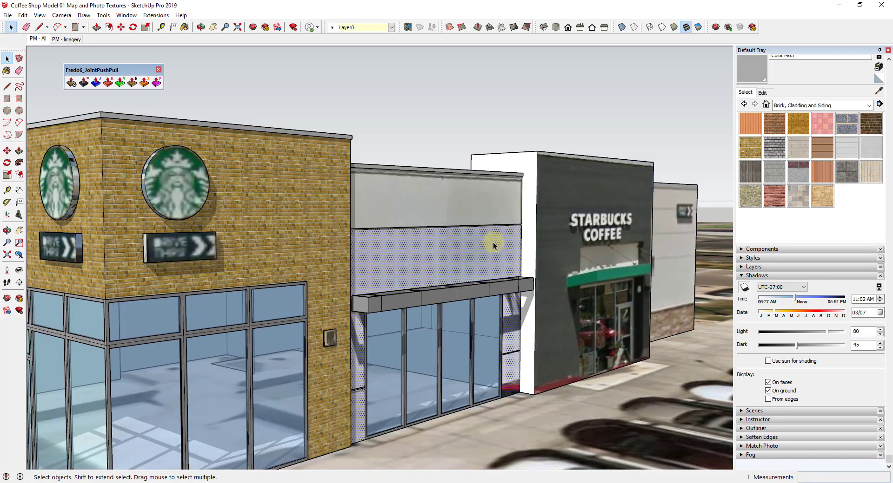
{"action": "left_click", "coordinate": [873, 155]}
{"action": "scroll", "coordinate": [506, 335], "scroll_direction": "up", "scroll_amount": 10}
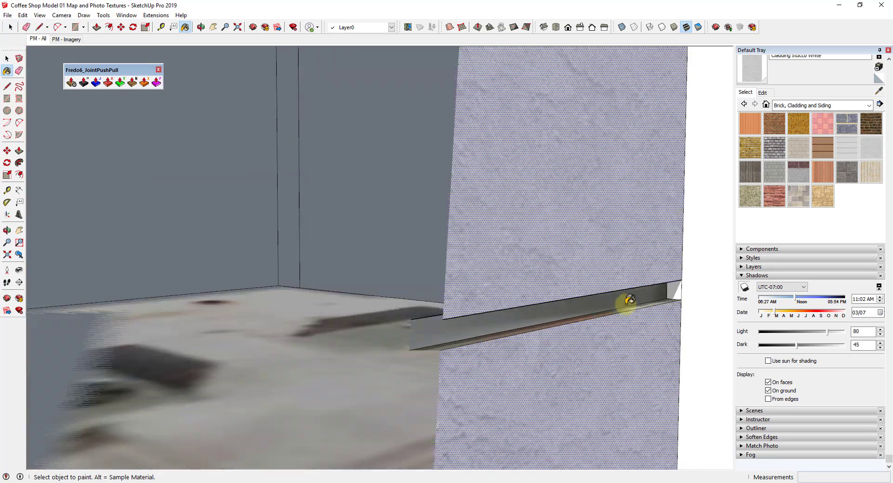
{"action": "scroll", "coordinate": [625, 305], "scroll_direction": "up", "scroll_amount": 1}
{"action": "left_click", "coordinate": [654, 304]}
{"action": "middle_click_drag", "start_coordinate": [654, 302], "coordinate": [639, 244]}
{"action": "scroll", "coordinate": [642, 283], "scroll_direction": "down", "scroll_amount": 9}
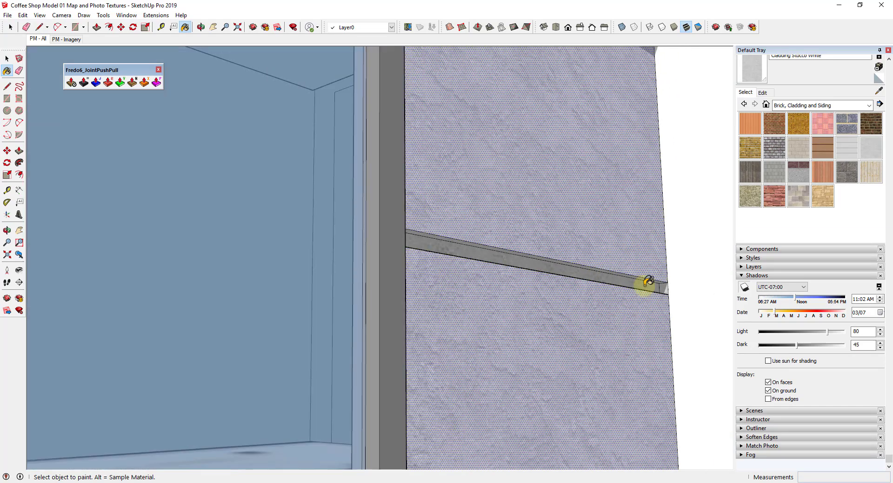
{"action": "middle_click_drag", "start_coordinate": [561, 254], "coordinate": [560, 254]}
{"action": "scroll", "coordinate": [365, 268], "scroll_direction": "up", "scroll_amount": 10}
{"action": "mouse_move", "coordinate": [359, 252]}
{"action": "middle_mouse_down"}
{"action": "mouse_move", "coordinate": [398, 346]}
{"action": "mouse_move", "coordinate": [472, 257]}
{"action": "mouse_move", "coordinate": [241, 270]}
{"action": "mouse_move", "coordinate": [490, 177]}
{"action": "mouse_move", "coordinate": [532, 180]}
{"action": "middle_mouse_up"}
{"action": "scroll", "coordinate": [246, 268], "scroll_direction": "down", "scroll_amount": 10}
{"action": "key", "text": "space"}
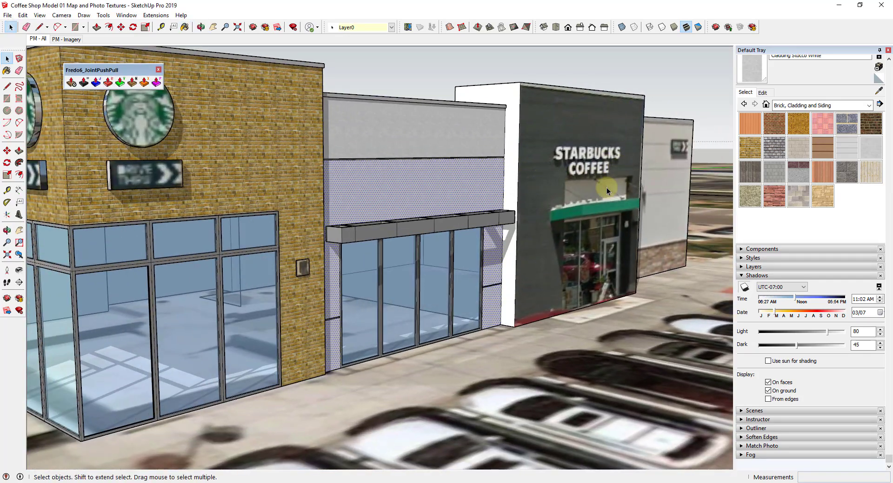
- Draw a rectangle about 13' 8" by 2' 11" over the STARBUCKS COFFEE sign on the dark wall
{"action": "scroll", "coordinate": [607, 191], "scroll_direction": "down", "scroll_amount": 5}
{"action": "middle_click_drag", "start_coordinate": [607, 191], "coordinate": [566, 322]}
{"action": "middle_click_drag", "start_coordinate": [541, 272], "coordinate": [313, 246]}
{"action": "key", "text": "alt+Tab"}
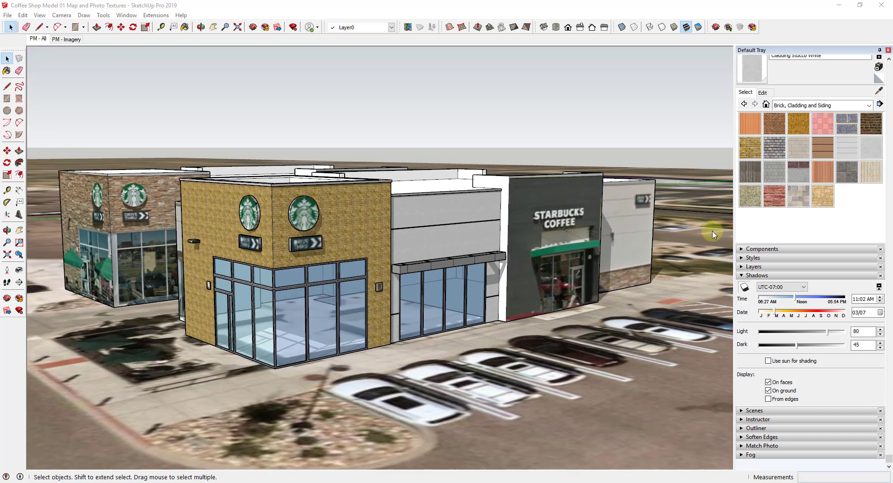
{"action": "scroll", "coordinate": [573, 212], "scroll_direction": "up", "scroll_amount": 5}
{"action": "key", "text": "r"}
{"action": "left_click", "coordinate": [616, 196]}
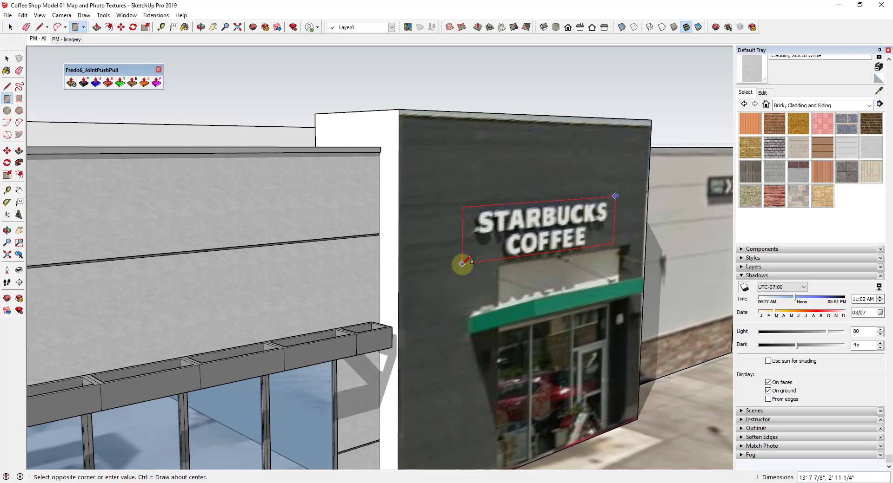
{"action": "left_click", "coordinate": [462, 264]}
- Switch the material library to Colors and paint the sign rectangle with the dark grey Color M05
{"action": "key", "text": "space"}
{"action": "left_click", "coordinate": [520, 242]}
{"action": "left_click", "coordinate": [820, 106]}
{"action": "left_click", "coordinate": [795, 139]}
{"action": "scroll", "coordinate": [799, 185], "scroll_direction": "down", "scroll_amount": 8}
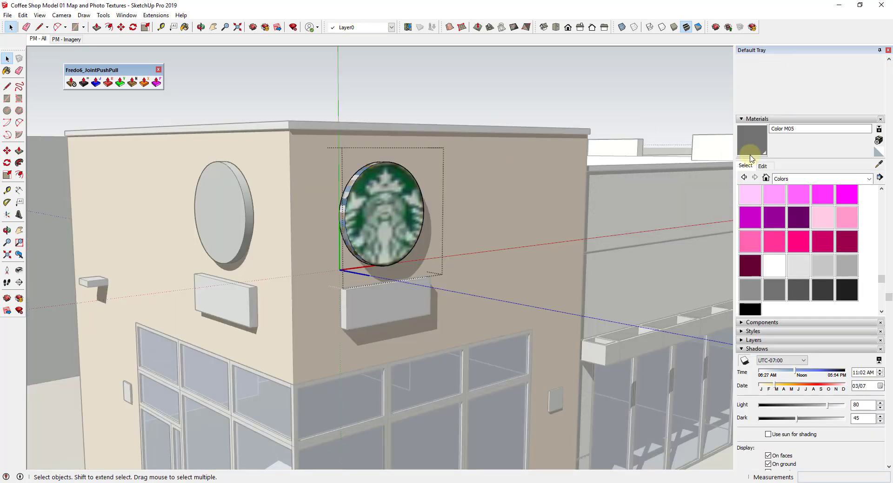
- Paint the front and rim of the round logo sign on the brick section with Color G08
{"action": "scroll", "coordinate": [799, 241], "scroll_direction": "up", "scroll_amount": 4}
{"action": "left_click", "coordinate": [773, 249]}
{"action": "left_click", "coordinate": [749, 296]}
{"action": "left_click", "coordinate": [372, 208]}
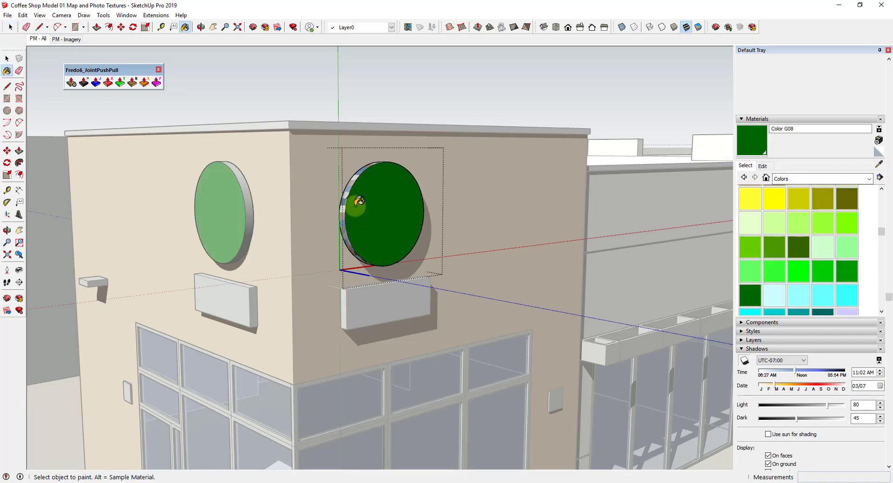
{"action": "left_click", "coordinate": [343, 212]}
{"action": "key", "text": "space"}
- Draw a rectangle over the round logo in the photo texture of the neighbouring stone building
{"action": "left_click", "coordinate": [239, 215]}
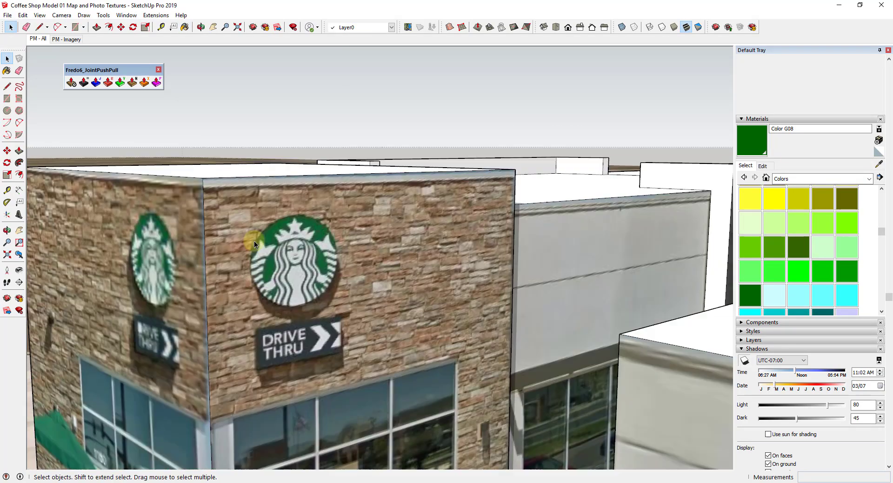
{"action": "left_click", "coordinate": [352, 304]}
{"action": "key", "text": "p"}
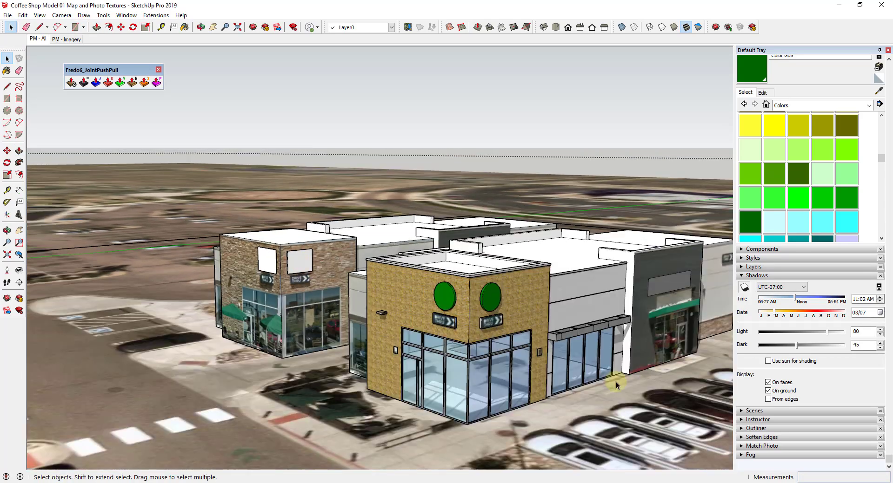
{"action": "scroll", "coordinate": [616, 384], "scroll_direction": "up", "scroll_amount": 5}
{"action": "scroll", "coordinate": [573, 297], "scroll_direction": "down", "scroll_amount": 5}
- Draw a long rectangle high on the end wall above its window, and paint it with green Color G08
{"action": "scroll", "coordinate": [364, 281], "scroll_direction": "down", "scroll_amount": 3}
{"action": "middle_click_drag", "start_coordinate": [535, 279], "coordinate": [297, 214]}
{"action": "scroll", "coordinate": [679, 265], "scroll_direction": "up", "scroll_amount": 3}
{"action": "middle_click_drag", "start_coordinate": [679, 266], "coordinate": [335, 267]}
{"action": "left_click_drag", "start_coordinate": [335, 266], "coordinate": [581, 276]}
{"action": "left_click", "coordinate": [763, 74]}
{"action": "left_click", "coordinate": [517, 263]}
{"action": "key", "text": "space"}
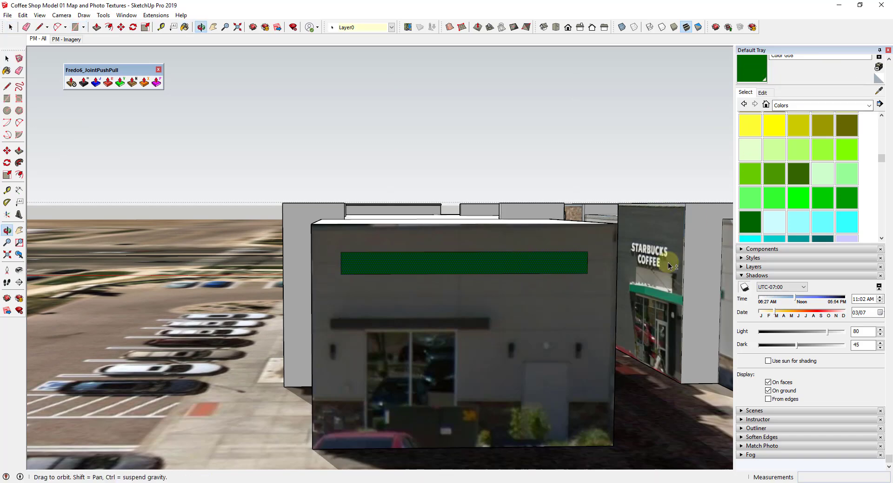
- Draw a rectangle over the STARBUCKS COFFEE sign on the neighbouring building's dark wall and select its face
{"action": "middle_click_drag", "start_coordinate": [668, 262], "coordinate": [610, 317]}
{"action": "key", "text": "r"}
{"action": "left_click", "coordinate": [626, 306]}
{"action": "left_click", "coordinate": [595, 269]}
{"action": "key", "text": "p"}
{"action": "key", "text": "space"}
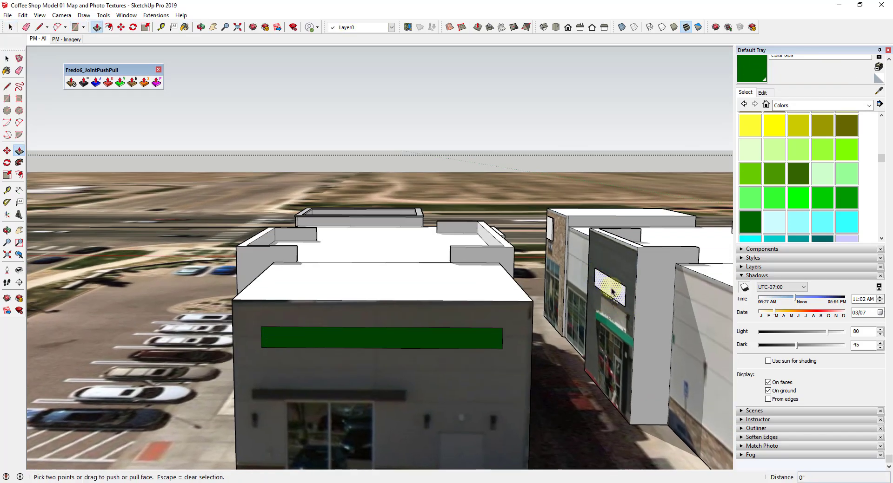
- Try painting the dark entrance wall with Metal Seamed from the Metal materials, and undo the painting
{"action": "scroll", "coordinate": [600, 278], "scroll_direction": "down", "scroll_amount": 5}
{"action": "middle_click_drag", "start_coordinate": [600, 278], "coordinate": [402, 278]}
{"action": "scroll", "coordinate": [381, 290], "scroll_direction": "up", "scroll_amount": 3}
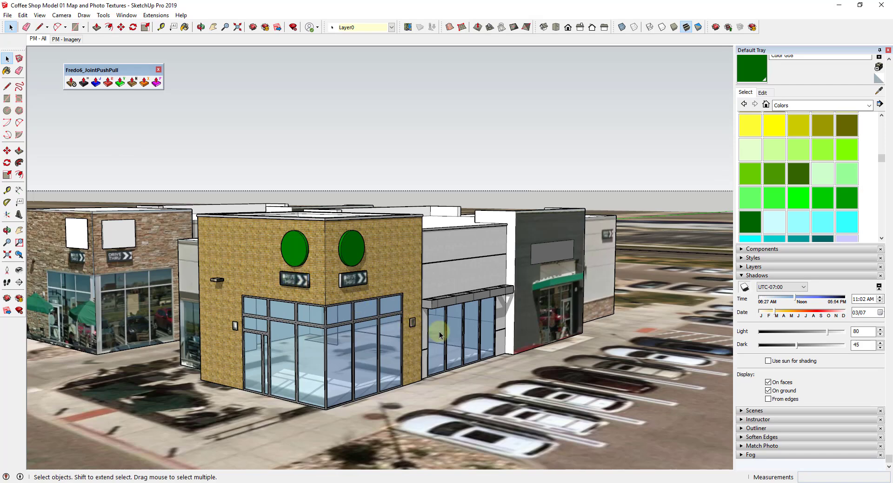
{"action": "scroll", "coordinate": [440, 336], "scroll_direction": "up", "scroll_amount": 2}
{"action": "middle_click_drag", "start_coordinate": [615, 331], "coordinate": [565, 343], "text": "shift"}
{"action": "scroll", "coordinate": [490, 232], "scroll_direction": "up", "scroll_amount": 2}
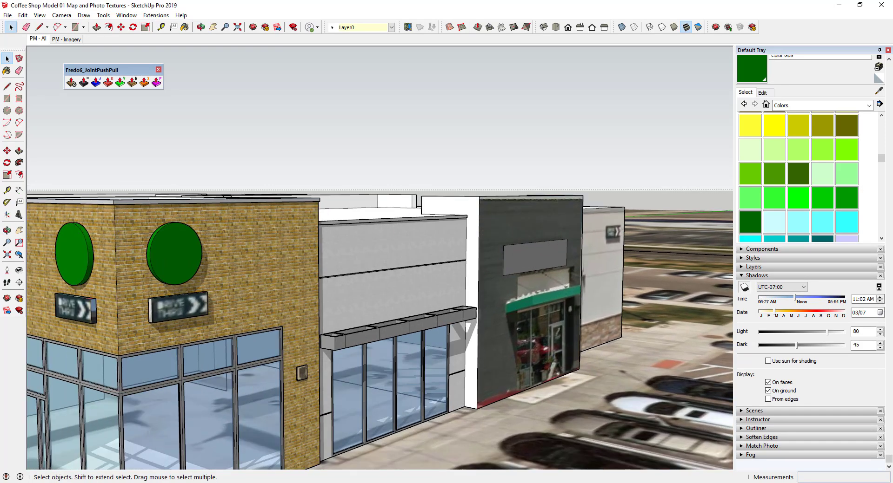
{"action": "key", "text": "alt+Tab"}
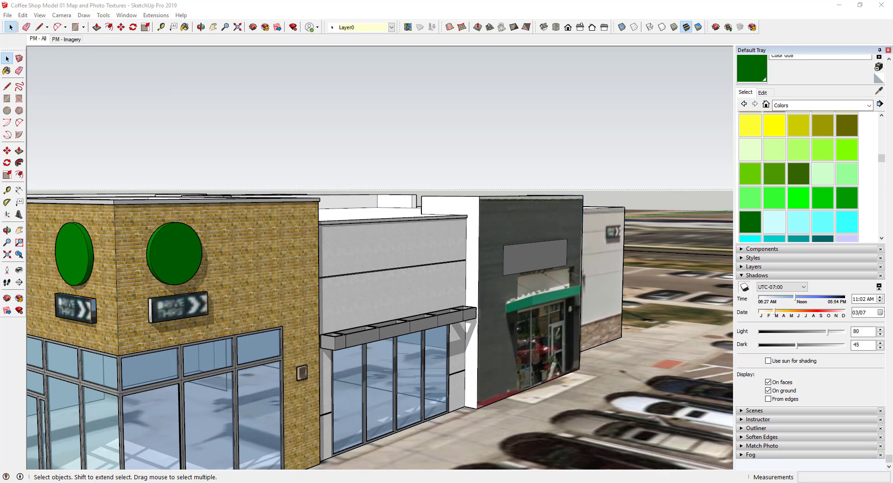
{"action": "middle_click_drag", "start_coordinate": [421, 298], "coordinate": [410, 281]}
{"action": "left_click", "coordinate": [808, 105]}
{"action": "left_click", "coordinate": [802, 168]}
{"action": "left_click", "coordinate": [750, 148]}
{"action": "left_click", "coordinate": [471, 218]}
{"action": "left_click", "coordinate": [489, 219]}
{"action": "key", "text": "ctrl+z"}
{"action": "key", "text": "ctrl+z"}
- Outline the entrance glazing over the photo on the dark wall, starting 4' from the corner and 11' wide
{"action": "scroll", "coordinate": [618, 365], "scroll_direction": "up", "scroll_amount": 3}
{"action": "middle_click_drag", "start_coordinate": [618, 368], "coordinate": [494, 365]}
{"action": "key", "text": "l"}
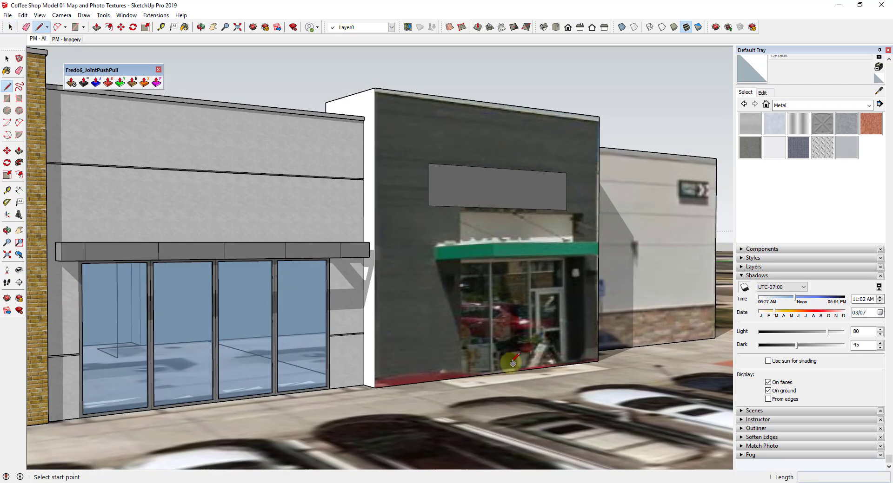
{"action": "left_click", "coordinate": [597, 360]}
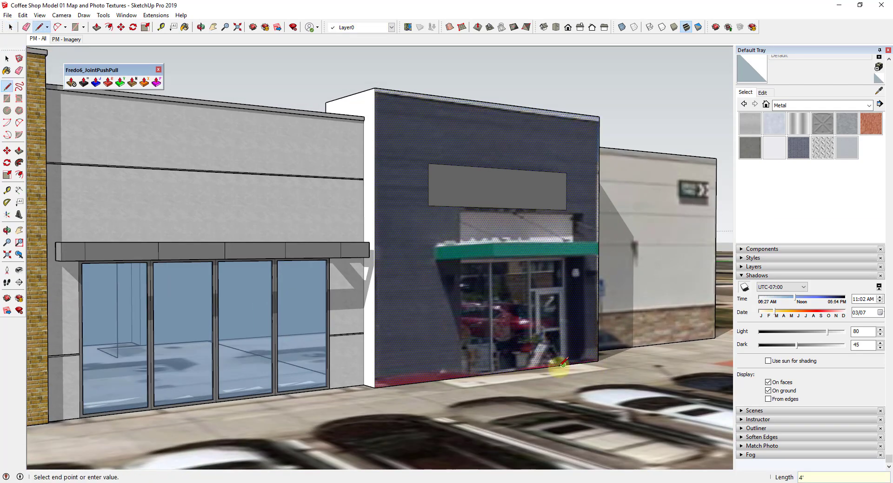
{"action": "scroll", "coordinate": [328, 259], "scroll_direction": "up", "scroll_amount": 5}
{"action": "middle_click_drag", "start_coordinate": [341, 253], "coordinate": [360, 189]}
{"action": "left_click", "coordinate": [361, 188]}
{"action": "scroll", "coordinate": [362, 190], "scroll_direction": "down", "scroll_amount": 5}
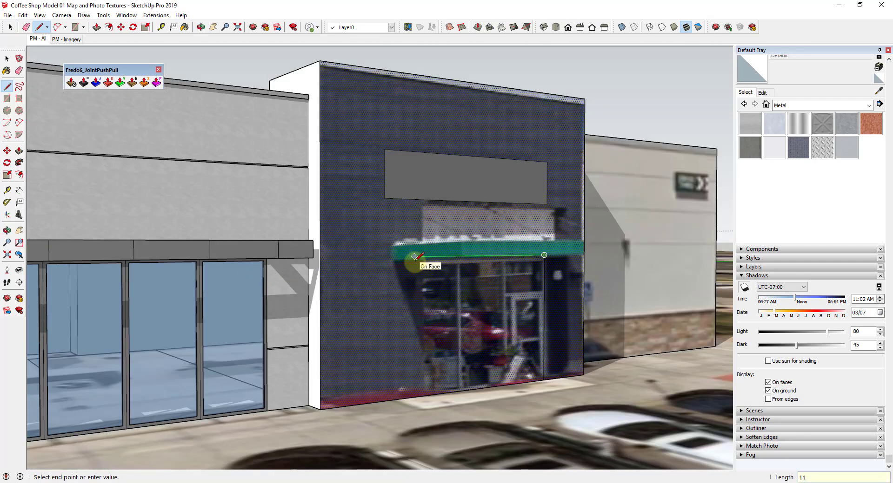
{"action": "left_click", "coordinate": [416, 399]}
- Divide the glazing outline's top edge into three and draw vertical lines down from the division points
{"action": "key", "text": "space"}
{"action": "right_click", "coordinate": [461, 256]}
{"action": "left_click", "coordinate": [488, 319]}
{"action": "key", "text": "l"}
{"action": "left_click", "coordinate": [505, 256]}
{"action": "left_click", "coordinate": [505, 385]}
{"action": "key", "text": "space"}
{"action": "key", "text": "l"}
{"action": "left_click", "coordinate": [462, 257]}
{"action": "left_click", "coordinate": [462, 391]}
{"action": "key", "text": "space"}
- Outline the door opening inside the glazing's third bay, following the door in the photo
{"action": "key", "text": "l"}
{"action": "scroll", "coordinate": [539, 337], "scroll_direction": "down", "scroll_amount": 3}
{"action": "left_click", "coordinate": [539, 361]}
{"action": "key", "text": "Up"}
{"action": "scroll", "coordinate": [530, 332], "scroll_direction": "down", "scroll_amount": 5}
{"action": "scroll", "coordinate": [512, 328], "scroll_direction": "up", "scroll_amount": 2}
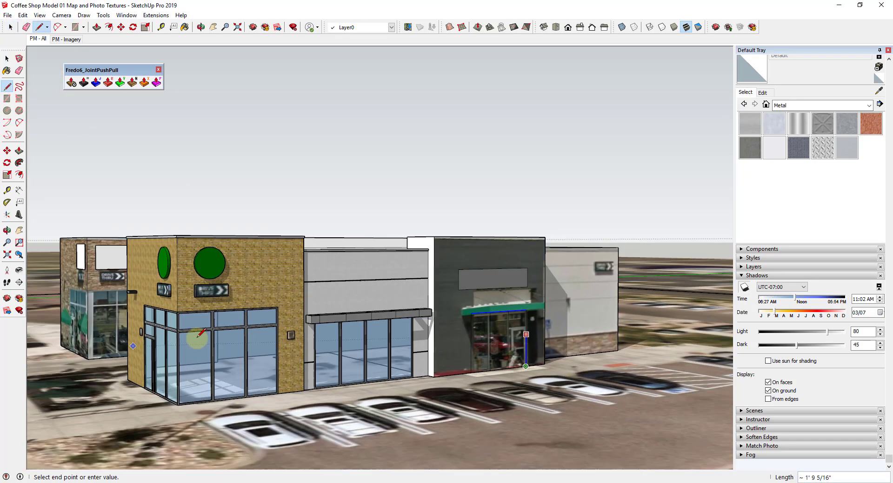
{"action": "scroll", "coordinate": [120, 330], "scroll_direction": "up", "scroll_amount": 7}
{"action": "key", "text": "Escape"}
{"action": "scroll", "coordinate": [176, 329], "scroll_direction": "down", "scroll_amount": 6}
{"action": "scroll", "coordinate": [632, 307], "scroll_direction": "up", "scroll_amount": 8}
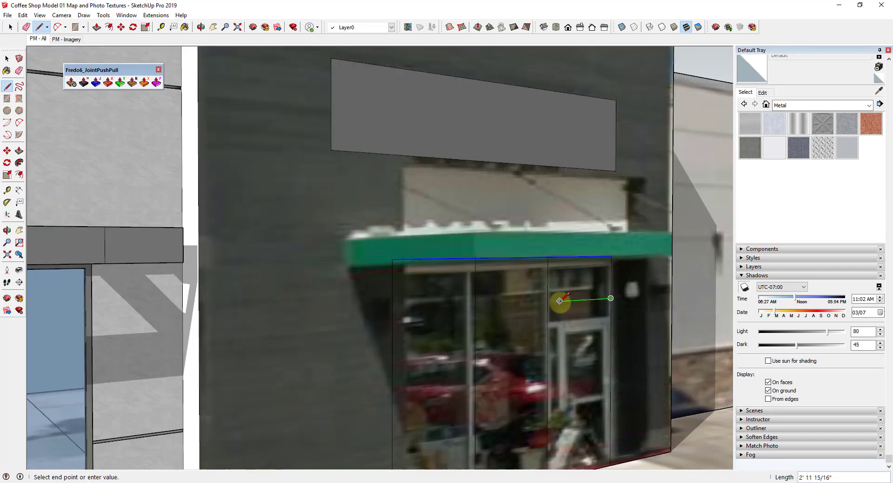
{"action": "scroll", "coordinate": [558, 443], "scroll_direction": "down", "scroll_amount": 4}
{"action": "scroll", "coordinate": [565, 445], "scroll_direction": "up", "scroll_amount": 2}
{"action": "left_click", "coordinate": [566, 445]}
{"action": "key", "text": "space"}
{"action": "scroll", "coordinate": [566, 339], "scroll_direction": "down", "scroll_amount": 3}
{"action": "scroll", "coordinate": [604, 321], "scroll_direction": "down", "scroll_amount": 4}
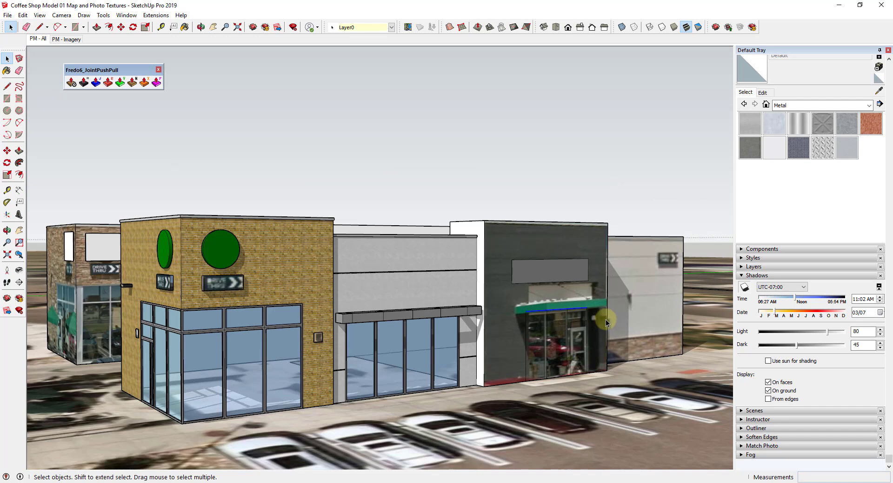
- Draw a horizontal transom line across all three bays just below the glazing outline's top edge
{"action": "scroll", "coordinate": [605, 319], "scroll_direction": "up", "scroll_amount": 6}
{"action": "key", "text": "l"}
{"action": "left_click", "coordinate": [569, 287]}
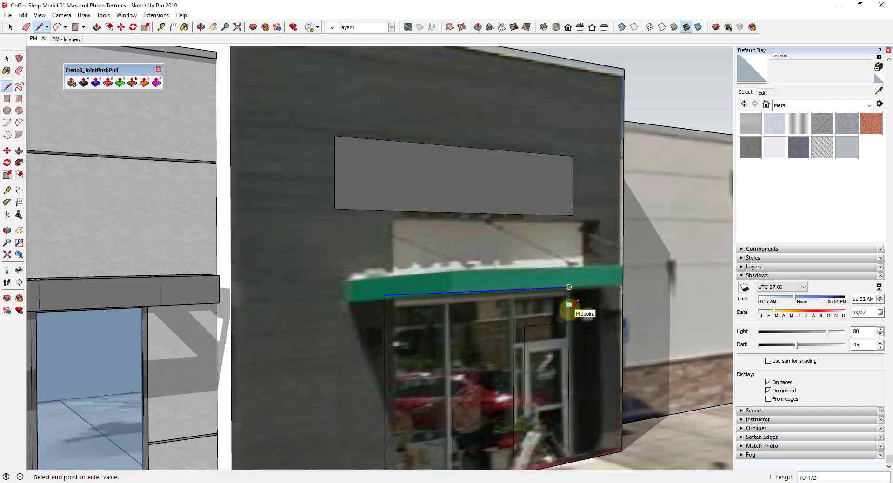
{"action": "scroll", "coordinate": [568, 305], "scroll_direction": "up", "scroll_amount": 1}
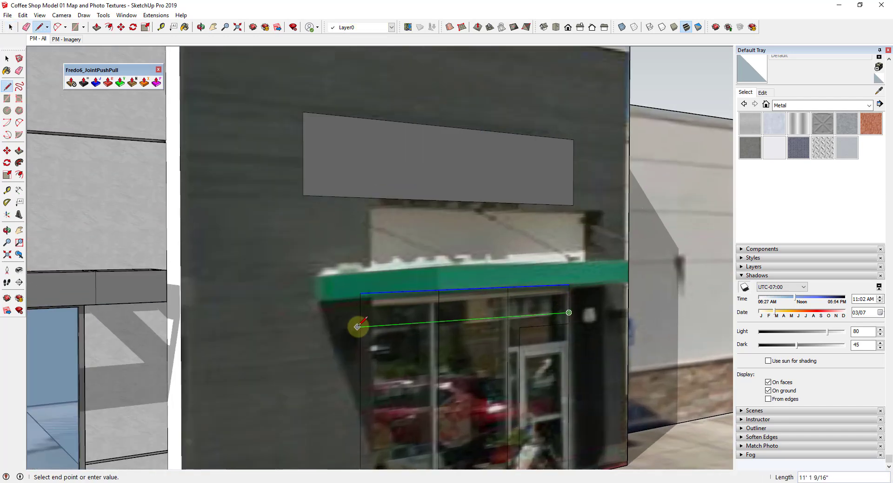
{"action": "key", "text": "space"}
- Select the faces of the entrance glazing outline and convert them into framed glass windows with Lattice Maker
{"action": "scroll", "coordinate": [572, 328], "scroll_direction": "up", "scroll_amount": 2}
{"action": "scroll", "coordinate": [464, 304], "scroll_direction": "down", "scroll_amount": 1}
{"action": "scroll", "coordinate": [444, 308], "scroll_direction": "down", "scroll_amount": 3}
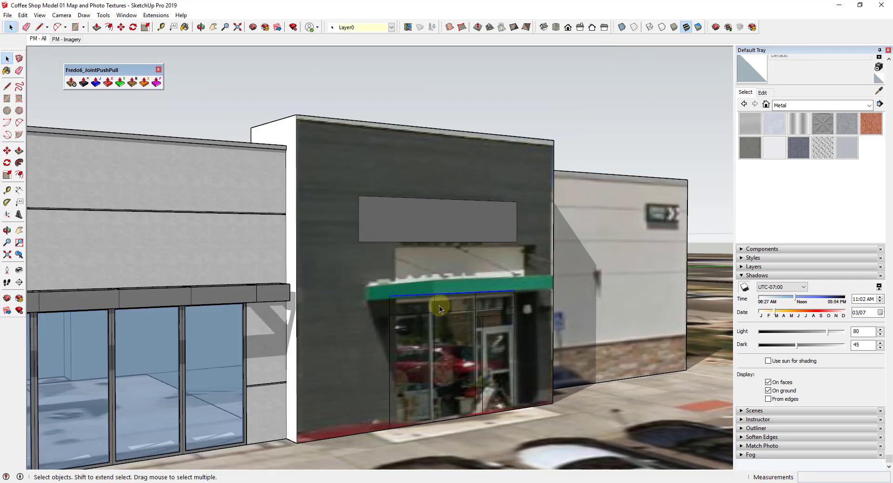
{"action": "scroll", "coordinate": [498, 330], "scroll_direction": "up", "scroll_amount": 1}
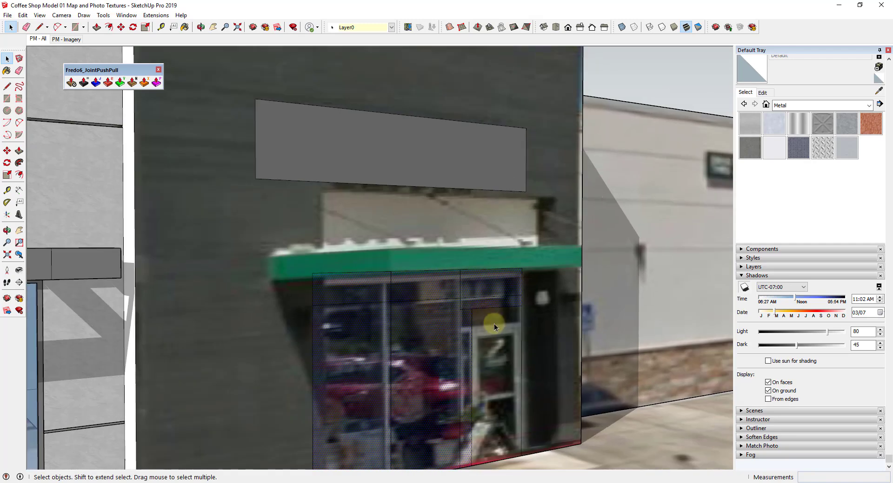
{"action": "scroll", "coordinate": [492, 308], "scroll_direction": "down", "scroll_amount": 3}
{"action": "left_click", "coordinate": [155, 15]}
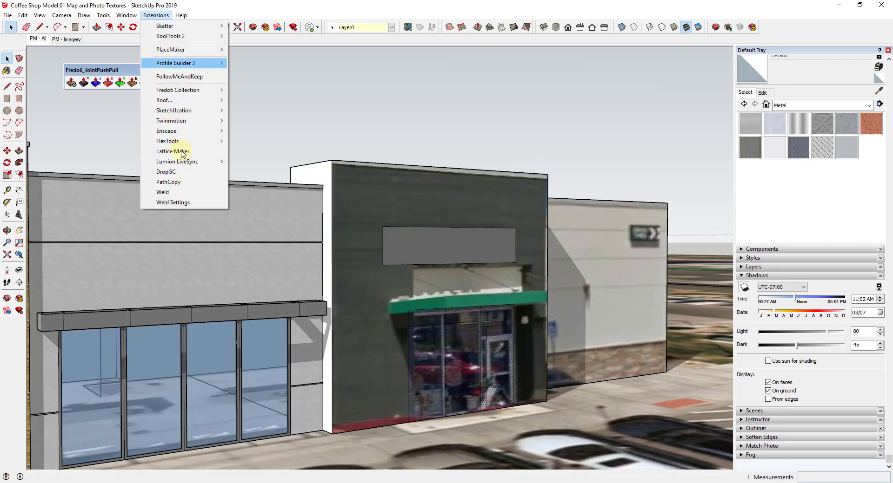
{"action": "left_click", "coordinate": [181, 151]}
{"action": "left_click", "coordinate": [465, 263]}
{"action": "left_click", "coordinate": [461, 340]}
{"action": "left_click", "coordinate": [465, 278]}
{"action": "left_click", "coordinate": [461, 303]}
{"action": "left_click", "coordinate": [428, 291]}
{"action": "scroll", "coordinate": [527, 378], "scroll_direction": "up", "scroll_amount": 3}
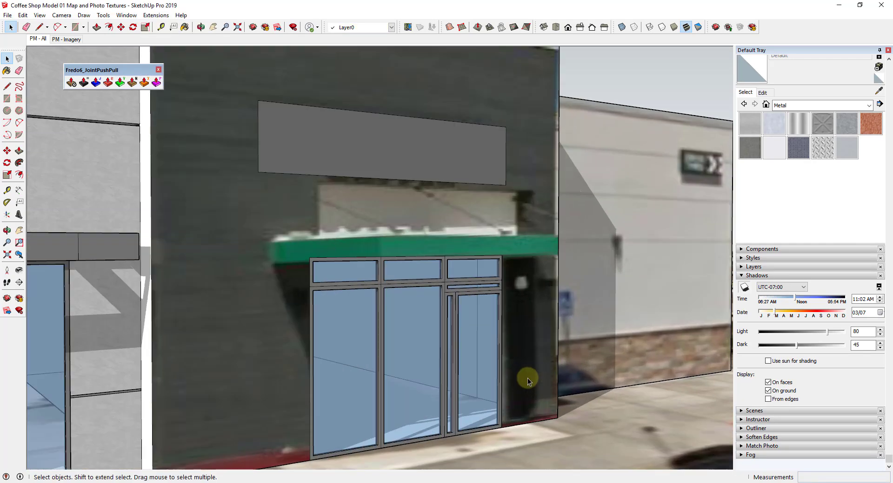
{"action": "scroll", "coordinate": [526, 290], "scroll_direction": "down", "scroll_amount": 3}
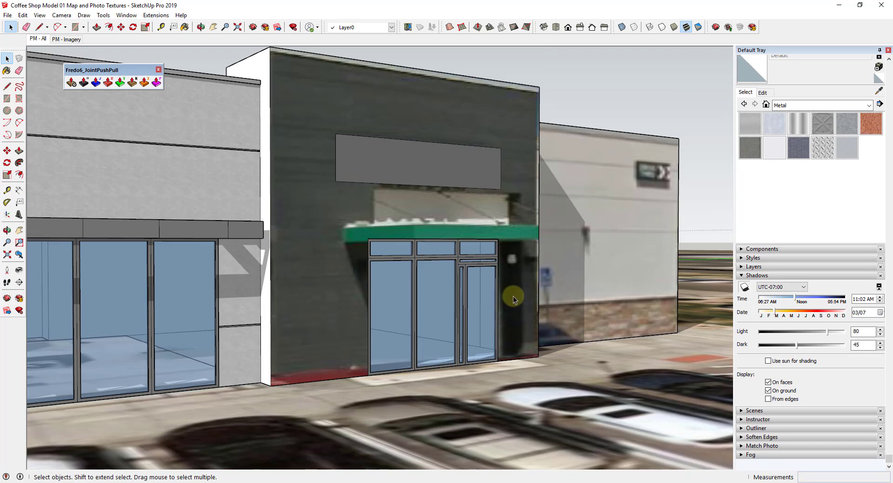
- Draw a 12' high entrance recess outline around the glazing on the dark wall, and hide the window group
{"action": "scroll", "coordinate": [513, 295], "scroll_direction": "up", "scroll_amount": 2}
{"action": "left_click", "coordinate": [488, 263]}
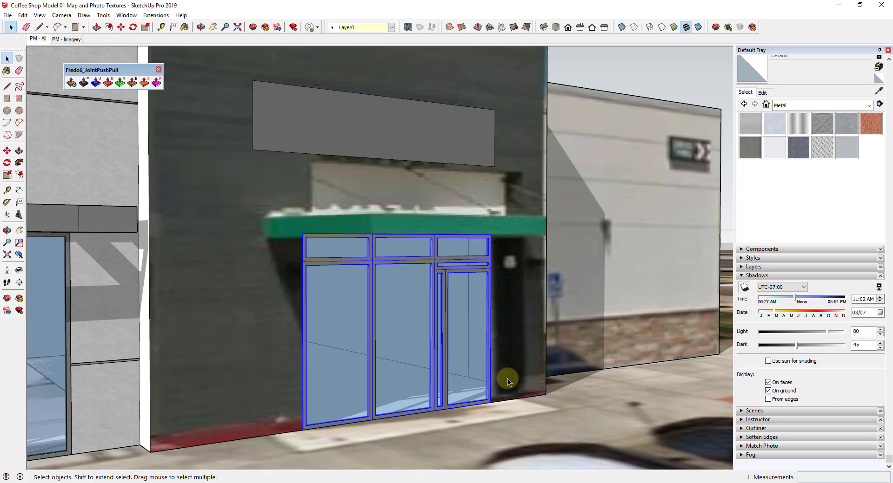
{"action": "left_click", "coordinate": [303, 430]}
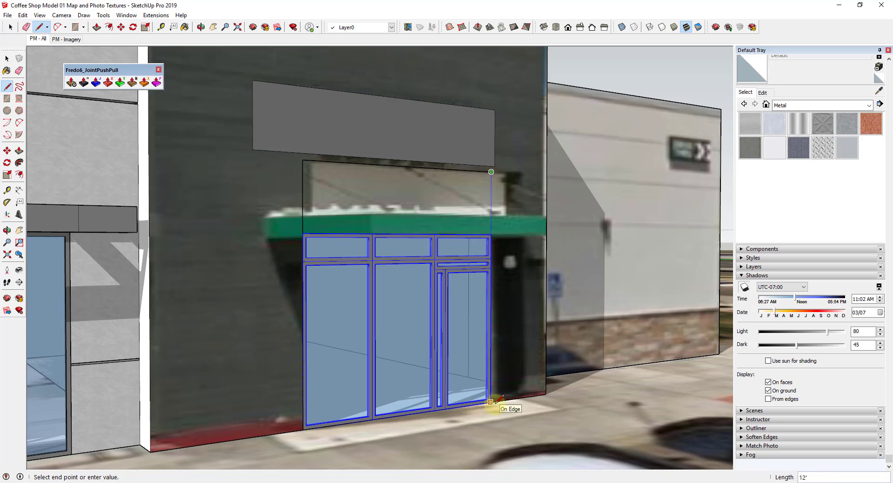
{"action": "key", "text": "space"}
{"action": "right_click", "coordinate": [440, 305]}
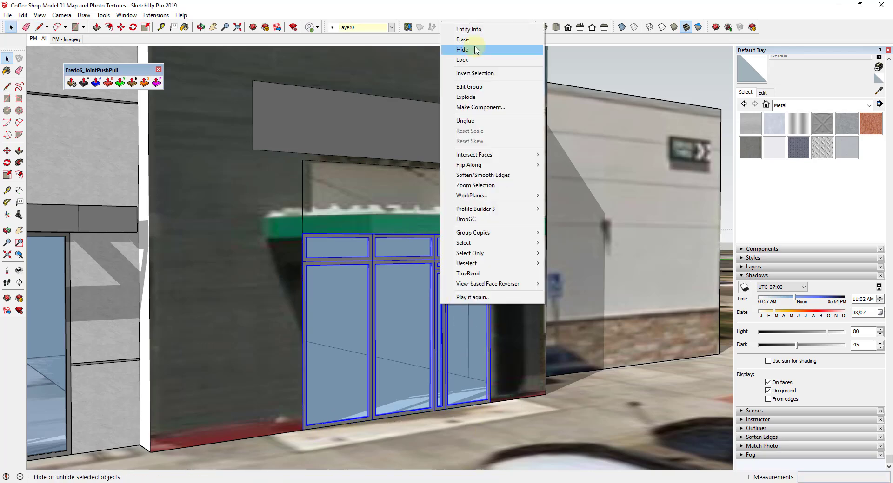
{"action": "left_click", "coordinate": [473, 50]}
- Push the outlined entrance face 1' into the wall
{"action": "key", "text": "p"}
{"action": "left_click", "coordinate": [454, 337]}
{"action": "left_click_drag", "start_coordinate": [443, 340], "coordinate": [440, 338]}
{"action": "type", "text": "-12"}
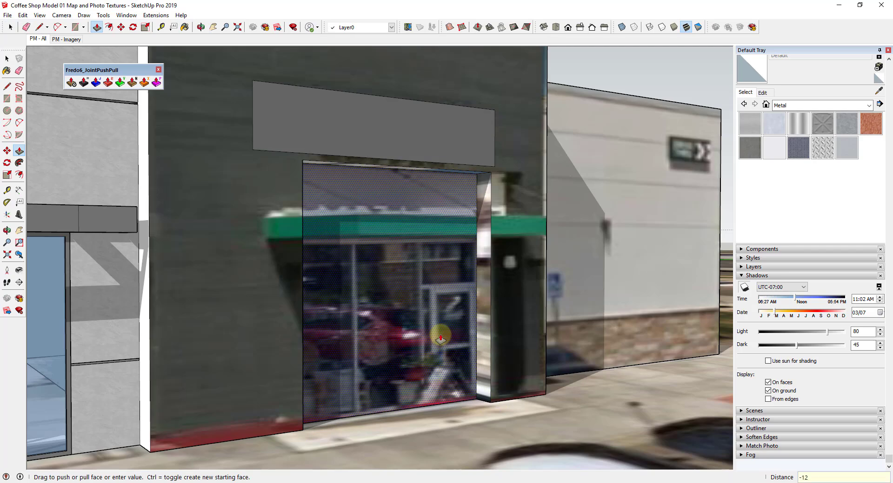
{"action": "type", "text": "'"}
{"action": "key", "text": "Return"}
{"action": "type", "text": "1'"}
{"action": "key", "text": "Return"}
- Unhide the window group and move it back against the recessed entrance face
{"action": "key", "text": "space"}
{"action": "left_click", "coordinate": [20, 16]}
{"action": "left_click", "coordinate": [175, 181]}
{"action": "scroll", "coordinate": [464, 235], "scroll_direction": "up", "scroll_amount": 5}
{"action": "scroll", "coordinate": [452, 251], "scroll_direction": "down", "scroll_amount": 5}
{"action": "middle_click_drag", "start_coordinate": [437, 252], "coordinate": [244, 258]}
{"action": "scroll", "coordinate": [384, 231], "scroll_direction": "up", "scroll_amount": 3}
{"action": "left_click", "coordinate": [385, 230]}
{"action": "scroll", "coordinate": [388, 233], "scroll_direction": "down", "scroll_amount": 3}
{"action": "middle_click_drag", "start_coordinate": [400, 241], "coordinate": [522, 279]}
{"action": "scroll", "coordinate": [466, 270], "scroll_direction": "up", "scroll_amount": 3}
{"action": "scroll", "coordinate": [466, 269], "scroll_direction": "down", "scroll_amount": 4}
{"action": "middle_click_drag", "start_coordinate": [466, 269], "coordinate": [139, 272]}
{"action": "scroll", "coordinate": [338, 241], "scroll_direction": "up", "scroll_amount": 3}
{"action": "middle_click_drag", "start_coordinate": [400, 240], "coordinate": [799, 240]}
{"action": "scroll", "coordinate": [479, 226], "scroll_direction": "down", "scroll_amount": 3}
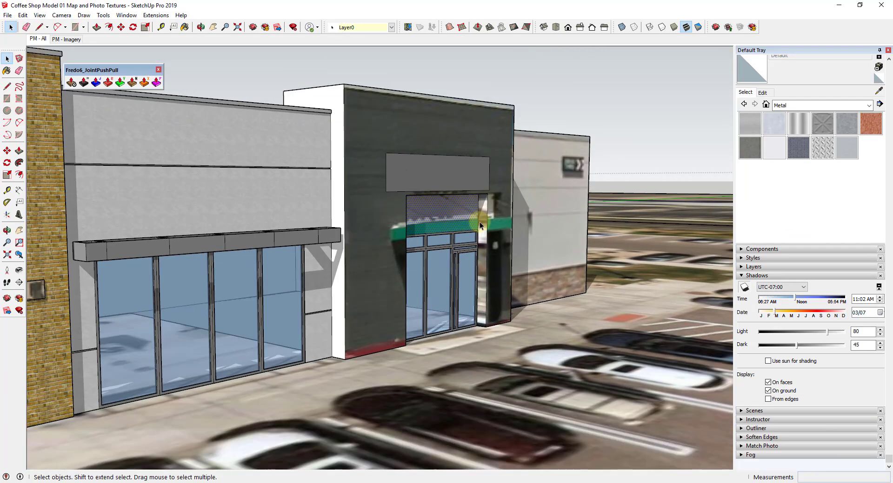
- Paint the dark entrance wall with Metal Seamed and rotate its texture so the seams run horizontally
{"action": "left_click", "coordinate": [750, 148]}
{"action": "left_click", "coordinate": [355, 195]}
{"action": "right_click", "coordinate": [361, 215]}
{"action": "mouse_move", "coordinate": [419, 336]}
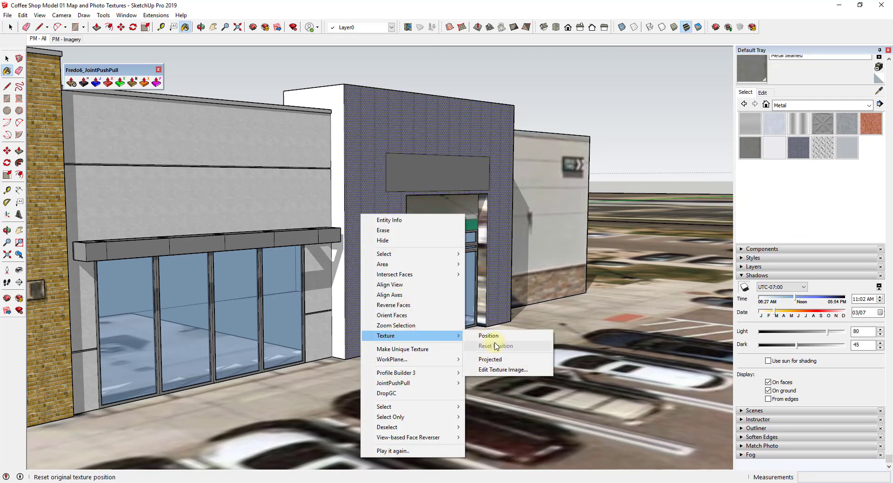
{"action": "left_click", "coordinate": [494, 337]}
{"action": "right_click", "coordinate": [356, 215]}
{"action": "mouse_move", "coordinate": [379, 254]}
{"action": "left_click", "coordinate": [432, 253]}
- Rescale the Metal Seamed texture on the entrance wall with its position pins to adjust the seam spacing
{"action": "right_click", "coordinate": [372, 220]}
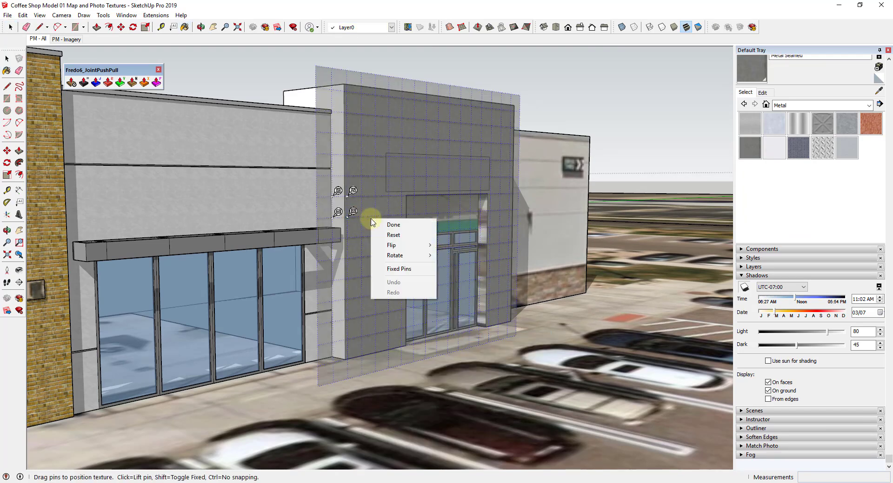
{"action": "left_click", "coordinate": [359, 213]}
{"action": "scroll", "coordinate": [359, 212], "scroll_direction": "up", "scroll_amount": 3}
{"action": "scroll", "coordinate": [358, 211], "scroll_direction": "up", "scroll_amount": 1}
{"action": "left_click_drag", "start_coordinate": [342, 177], "coordinate": [341, 207]}
{"action": "scroll", "coordinate": [388, 251], "scroll_direction": "down", "scroll_amount": 1}
{"action": "key", "text": "Return"}
- Erase the grey sign rectangle above the entrance recess
{"action": "scroll", "coordinate": [420, 253], "scroll_direction": "up", "scroll_amount": 2}
{"action": "middle_click_drag", "start_coordinate": [420, 253], "coordinate": [335, 277], "text": "shift"}
{"action": "key", "text": "e"}
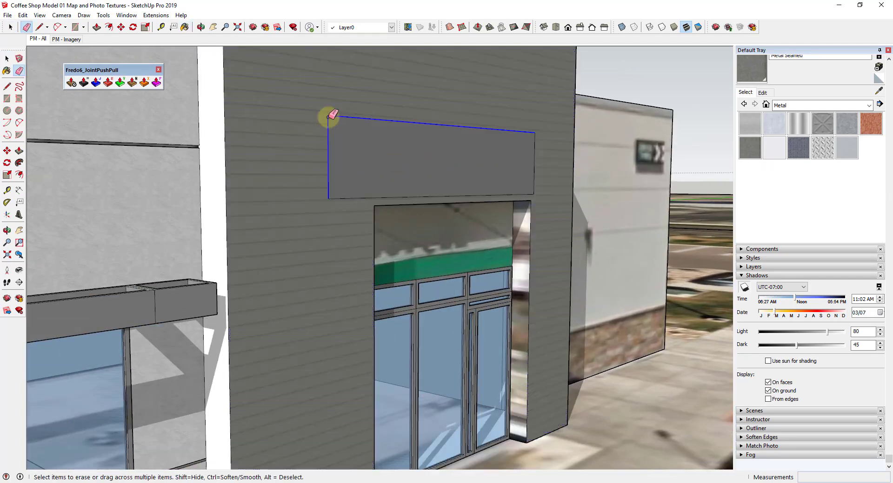
{"action": "left_click", "coordinate": [534, 173]}
{"action": "middle_click_drag", "start_coordinate": [523, 171], "coordinate": [448, 181]}
{"action": "scroll", "coordinate": [449, 181], "scroll_direction": "down", "scroll_amount": 3}
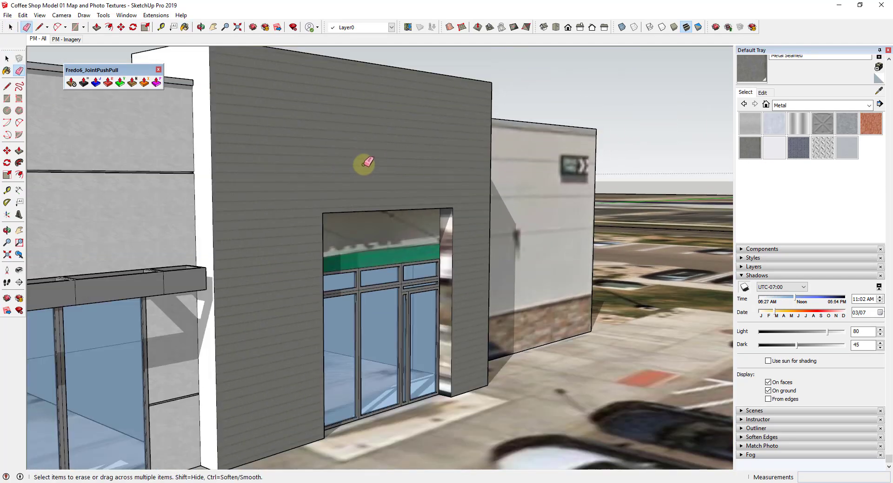
- Place the 3D text "Coffee" above the entrance in Tahoma, 10" high and extruded 1"
{"action": "left_click", "coordinate": [62, 15]}
{"action": "left_click", "coordinate": [19, 215]}
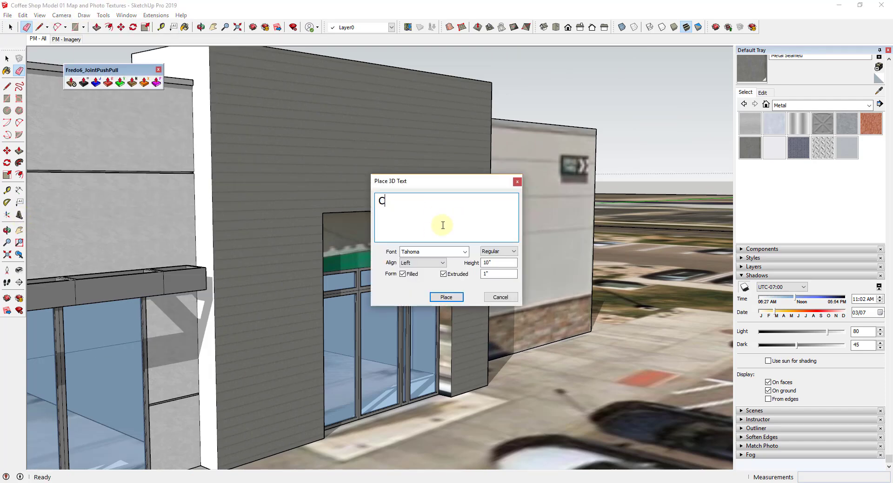
{"action": "left_click", "coordinate": [440, 299]}
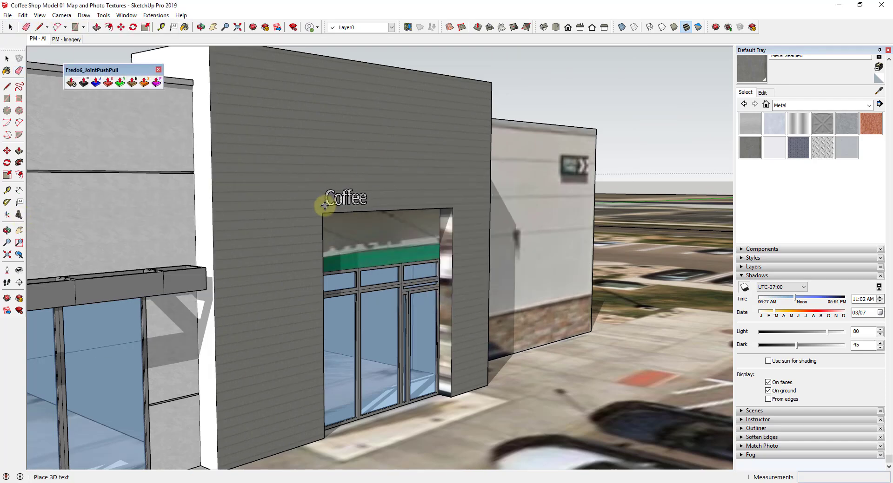
{"action": "left_click", "coordinate": [325, 205]}
- Enlarge the Coffee lettering to about the entrance's width and move it into place above the recess
{"action": "key", "text": "s"}
{"action": "left_click_drag", "start_coordinate": [367, 190], "coordinate": [449, 165]}
{"action": "left_click", "coordinate": [439, 167]}
{"action": "key", "text": "space"}
{"action": "key", "text": "m"}
{"action": "left_click", "coordinate": [281, 183]}
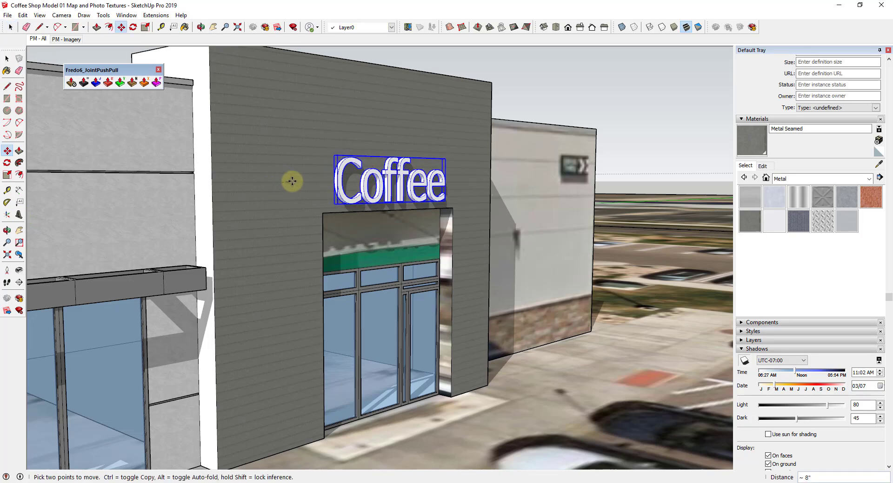
{"action": "key", "text": "space"}
{"action": "middle_click_drag", "start_coordinate": [438, 169], "coordinate": [450, 227]}
{"action": "scroll", "coordinate": [446, 208], "scroll_direction": "down", "scroll_amount": 1}
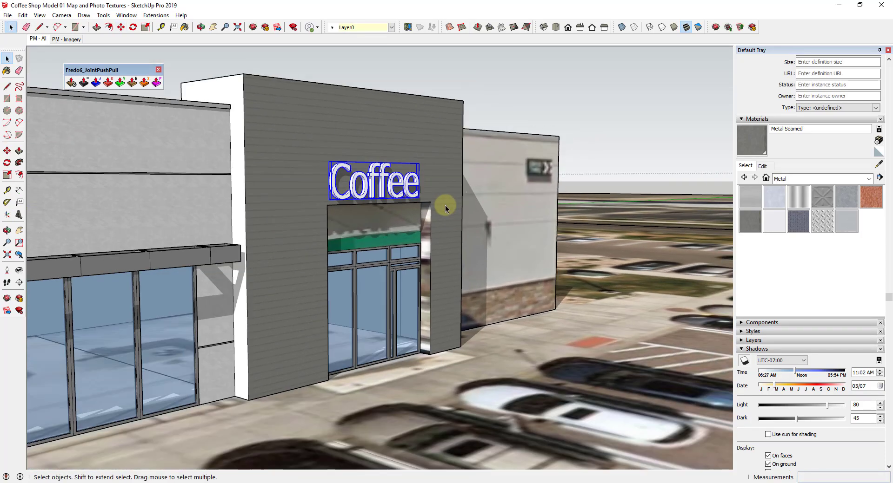
{"action": "scroll", "coordinate": [264, 106], "scroll_direction": "down", "scroll_amount": 1}
{"action": "scroll", "coordinate": [264, 105], "scroll_direction": "down", "scroll_amount": 1}
- Sample the Metal Seamed material from the entrance wall and apply it to the adjoining side faces
{"action": "left_click", "coordinate": [878, 164]}
{"action": "left_click", "coordinate": [258, 117]}
{"action": "left_click", "coordinate": [241, 114]}
{"action": "scroll", "coordinate": [257, 118], "scroll_direction": "down", "scroll_amount": 1}
{"action": "scroll", "coordinate": [416, 169], "scroll_direction": "up", "scroll_amount": 3}
{"action": "middle_click_drag", "start_coordinate": [416, 169], "coordinate": [179, 209]}
{"action": "scroll", "coordinate": [274, 171], "scroll_direction": "up", "scroll_amount": 2}
{"action": "scroll", "coordinate": [437, 265], "scroll_direction": "down", "scroll_amount": 4}
- Copy the metal-clad parapet's outer top edges a short distance down its faces to form a thin trim band
{"action": "middle_click_drag", "start_coordinate": [394, 114], "coordinate": [558, 123]}
{"action": "scroll", "coordinate": [216, 121], "scroll_direction": "down", "scroll_amount": 5}
{"action": "scroll", "coordinate": [502, 222], "scroll_direction": "up", "scroll_amount": 4}
{"action": "middle_click_drag", "start_coordinate": [502, 222], "coordinate": [497, 241]}
{"action": "key", "text": "space"}
{"action": "double_click", "coordinate": [489, 202]}
{"action": "key", "text": "m"}
{"action": "key", "text": "ctrl"}
{"action": "left_click", "coordinate": [493, 206]}
{"action": "key", "text": "space"}
{"action": "key", "text": "space"}
- Thicken the trim band around the entrance parapet outward by 1" with Joint Push Pull
{"action": "left_click", "coordinate": [469, 210]}
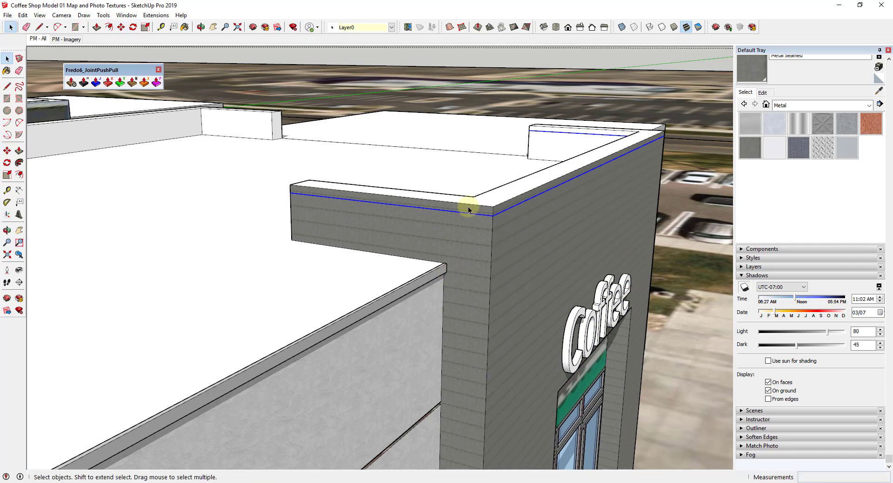
{"action": "scroll", "coordinate": [500, 212], "scroll_direction": "down", "scroll_amount": 5}
{"action": "scroll", "coordinate": [546, 261], "scroll_direction": "up", "scroll_amount": 4}
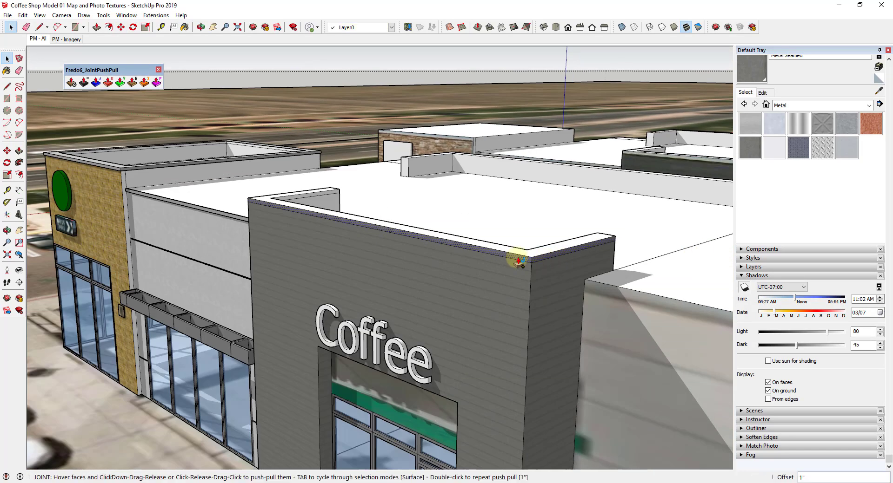
{"action": "left_click", "coordinate": [548, 259]}
{"action": "left_click", "coordinate": [556, 263]}
{"action": "key", "text": "space"}
- Sample the Color M03 material from the neighbouring roof trim and apply it to the entrance parapet's trim band
{"action": "key", "text": "b"}
{"action": "scroll", "coordinate": [236, 215], "scroll_direction": "up", "scroll_amount": 2}
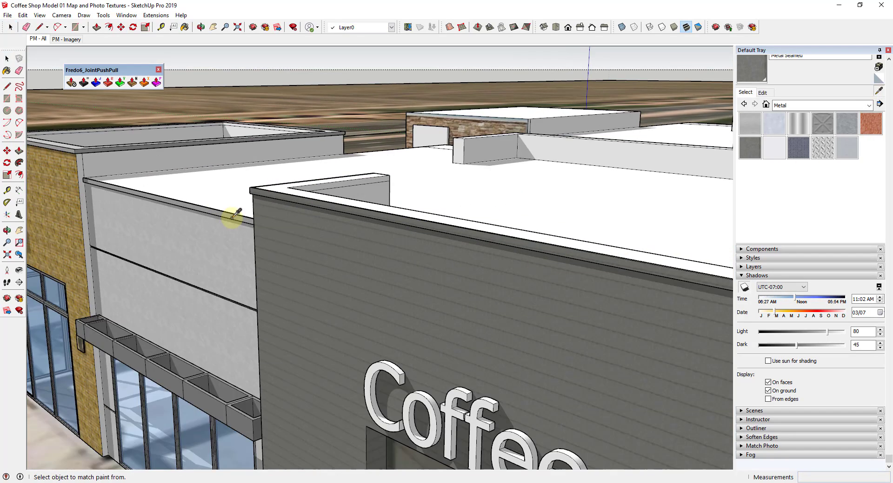
{"action": "left_click", "coordinate": [235, 217], "text": "alt"}
{"action": "scroll", "coordinate": [199, 189], "scroll_direction": "down", "scroll_amount": 2}
{"action": "scroll", "coordinate": [502, 249], "scroll_direction": "up", "scroll_amount": 1}
{"action": "scroll", "coordinate": [536, 249], "scroll_direction": "up", "scroll_amount": 1}
{"action": "key", "text": "space"}
{"action": "double_click", "coordinate": [531, 252]}
{"action": "left_click", "coordinate": [511, 254]}
{"action": "left_click", "coordinate": [528, 252]}
{"action": "scroll", "coordinate": [486, 252], "scroll_direction": "down", "scroll_amount": 5}
{"action": "mouse_move", "coordinate": [325, 223]}
{"action": "middle_mouse_down"}
{"action": "mouse_move", "coordinate": [451, 185]}
{"action": "mouse_move", "coordinate": [418, 224]}
{"action": "middle_mouse_up"}
{"action": "scroll", "coordinate": [451, 185], "scroll_direction": "up", "scroll_amount": 4}
{"action": "left_click", "coordinate": [475, 189]}
{"action": "scroll", "coordinate": [486, 188], "scroll_direction": "up", "scroll_amount": 3}
{"action": "left_click", "coordinate": [472, 192]}
{"action": "scroll", "coordinate": [473, 193], "scroll_direction": "down", "scroll_amount": 2}
{"action": "key", "text": "space"}
{"action": "left_click", "coordinate": [456, 255]}
- Try to draw a line on the ground outward from the entrance recess's corner
{"action": "scroll", "coordinate": [455, 255], "scroll_direction": "down", "scroll_amount": 5}
{"action": "mouse_move", "coordinate": [497, 307]}
{"action": "middle_mouse_down"}
{"action": "mouse_move", "coordinate": [488, 242]}
{"action": "mouse_move", "coordinate": [516, 277]}
{"action": "middle_mouse_up"}
{"action": "scroll", "coordinate": [524, 285], "scroll_direction": "up", "scroll_amount": 3}
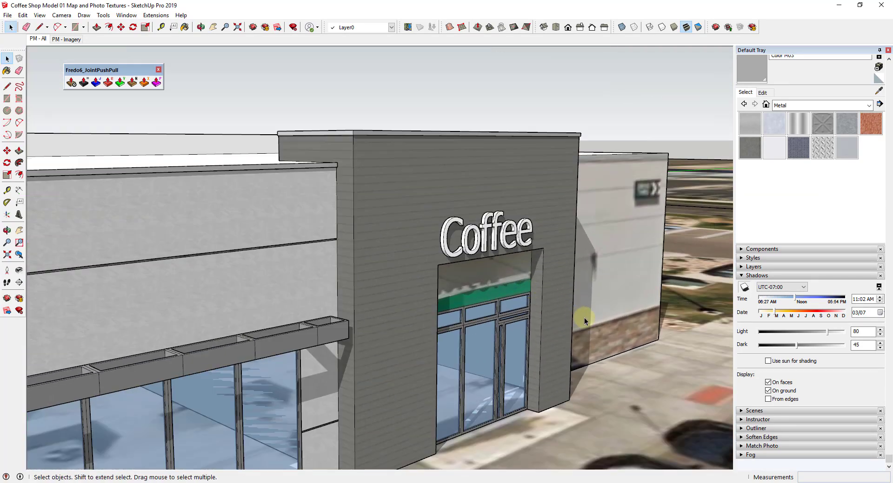
{"action": "key", "text": "l"}
{"action": "left_click", "coordinate": [555, 406]}
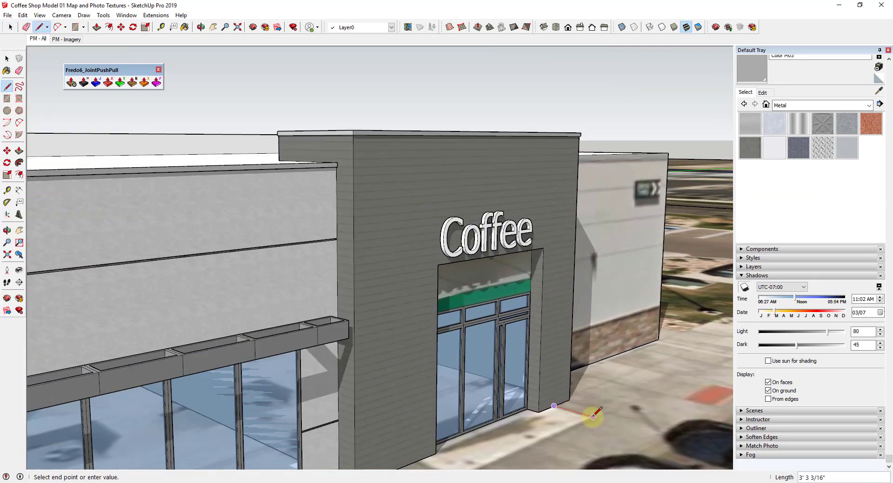
{"action": "key", "text": "space"}
{"action": "scroll", "coordinate": [559, 407], "scroll_direction": "up", "scroll_amount": 2}
{"action": "middle_click_drag", "start_coordinate": [560, 406], "coordinate": [600, 385], "text": "shift"}
{"action": "key", "text": "l"}
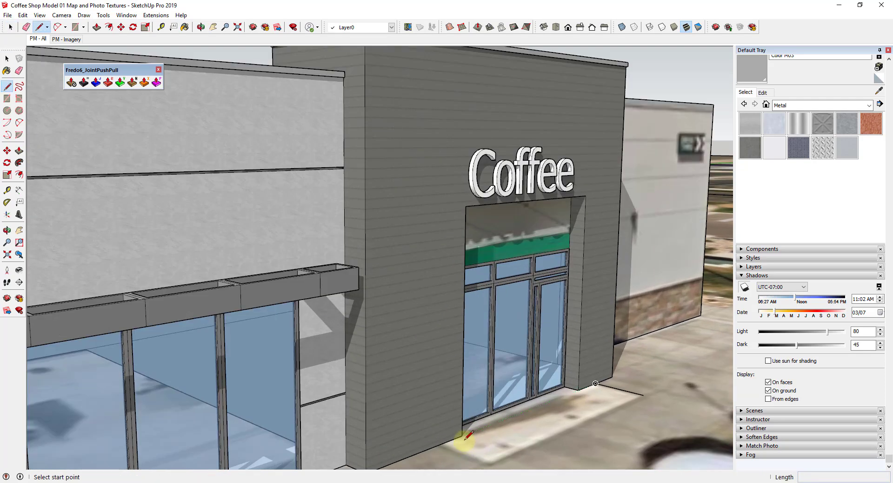
- Draw a horizontal rectangular canopy outline about 15' long, projecting from the wall across the entrance just above the doors
{"action": "left_click", "coordinate": [576, 254]}
{"action": "middle_click_drag", "start_coordinate": [437, 274], "coordinate": [540, 339]}
{"action": "key", "text": "space"}
{"action": "key", "text": "l"}
{"action": "left_click", "coordinate": [534, 340]}
{"action": "key", "text": "Escape"}
{"action": "left_click", "coordinate": [443, 290]}
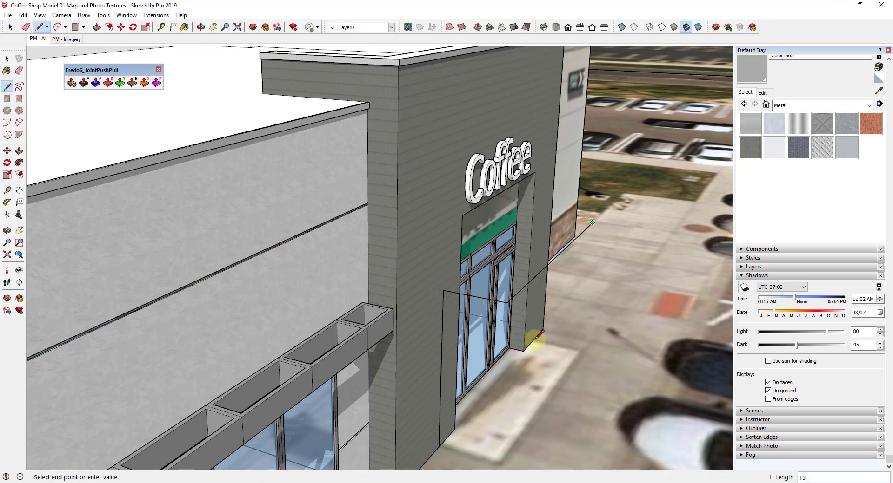
{"action": "middle_click_drag", "start_coordinate": [533, 340], "coordinate": [640, 237]}
{"action": "left_click", "coordinate": [409, 300]}
{"action": "key", "text": "space"}
{"action": "key", "text": "p"}
{"action": "left_click", "coordinate": [483, 308]}
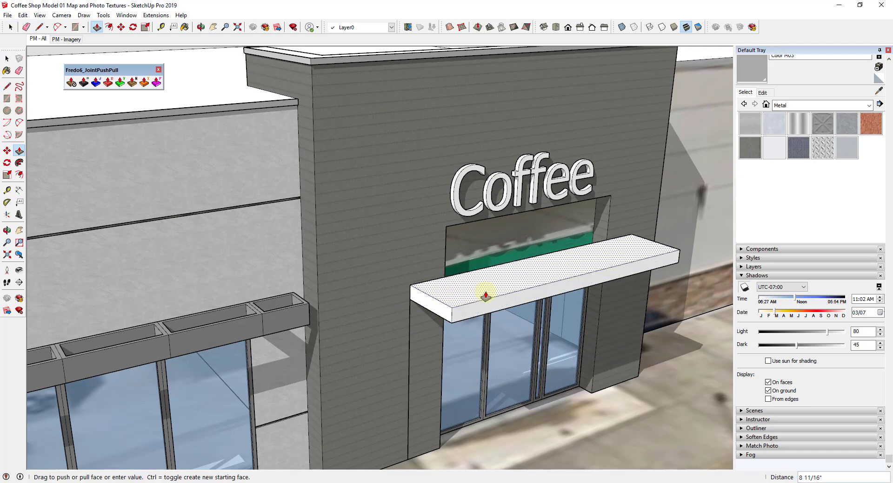
{"action": "middle_click_drag", "start_coordinate": [484, 297], "coordinate": [560, 335]}
{"action": "key", "text": "space"}
- Check the height of the photographed green band with the Line tool and extrude the canopy outline upward 1'
{"action": "scroll", "coordinate": [554, 209], "scroll_direction": "up", "scroll_amount": 6}
{"action": "key", "text": "l"}
{"action": "left_click", "coordinate": [543, 230]}
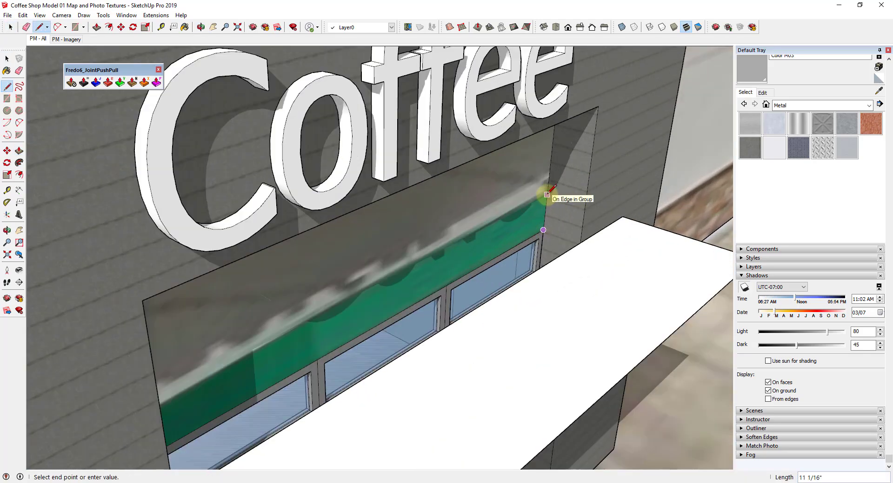
{"action": "key", "text": "space"}
{"action": "scroll", "coordinate": [548, 194], "scroll_direction": "down", "scroll_amount": 6}
{"action": "key", "text": "p"}
{"action": "left_click", "coordinate": [548, 253]}
{"action": "type", "text": "1'"}
{"action": "key", "text": "Return"}
- Offset the canopy's top face inward by 2"
{"action": "scroll", "coordinate": [546, 226], "scroll_direction": "down", "scroll_amount": 3}
{"action": "middle_click_drag", "start_coordinate": [556, 315], "coordinate": [514, 301]}
{"action": "scroll", "coordinate": [512, 284], "scroll_direction": "up", "scroll_amount": 5}
{"action": "key", "text": "space"}
{"action": "key", "text": "f"}
{"action": "left_click", "coordinate": [506, 278]}
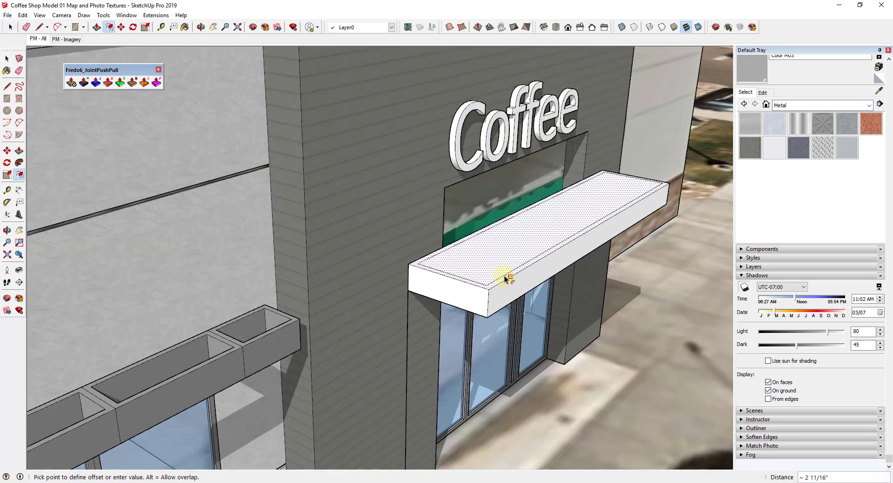
{"action": "type", "text": "2"}
{"action": "key", "text": "Return"}
- Move the inset outline's rear edge back to the wall and push the inner top face down 2"
{"action": "key", "text": "space"}
{"action": "scroll", "coordinate": [424, 259], "scroll_direction": "up", "scroll_amount": 3}
{"action": "key", "text": "m"}
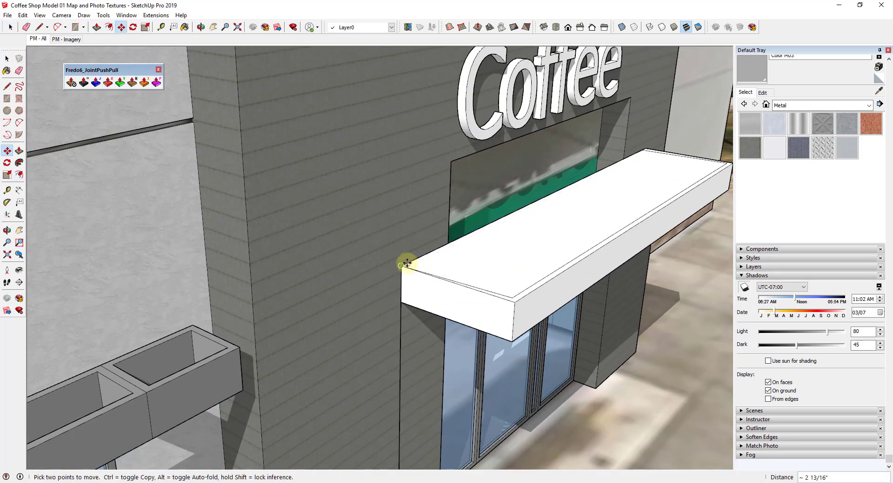
{"action": "scroll", "coordinate": [407, 263], "scroll_direction": "up", "scroll_amount": 3}
{"action": "key", "text": "p"}
{"action": "left_click", "coordinate": [544, 265]}
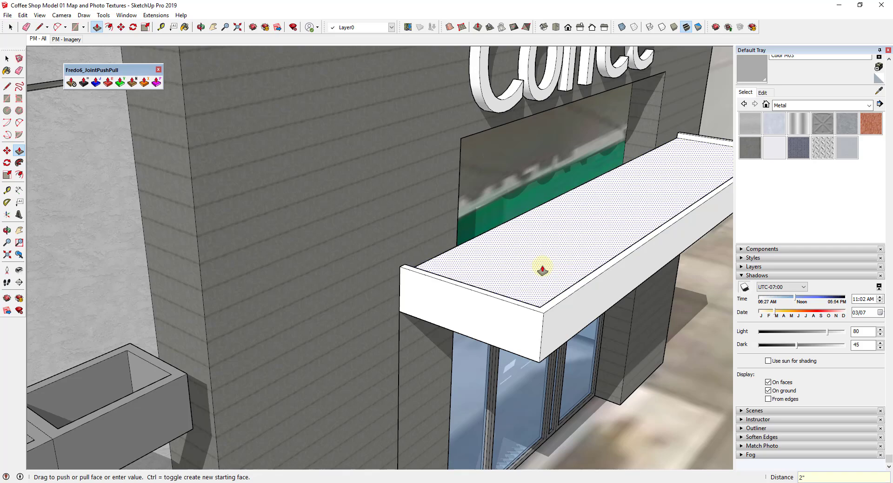
{"action": "key", "text": "Return"}
- Create a new material named "Coffee Green"
{"action": "scroll", "coordinate": [545, 275], "scroll_direction": "down", "scroll_amount": 5}
{"action": "middle_click_drag", "start_coordinate": [548, 273], "coordinate": [625, 244]}
{"action": "scroll", "coordinate": [658, 233], "scroll_direction": "up", "scroll_amount": 3}
{"action": "scroll", "coordinate": [864, 158], "scroll_direction": "up", "scroll_amount": 3}
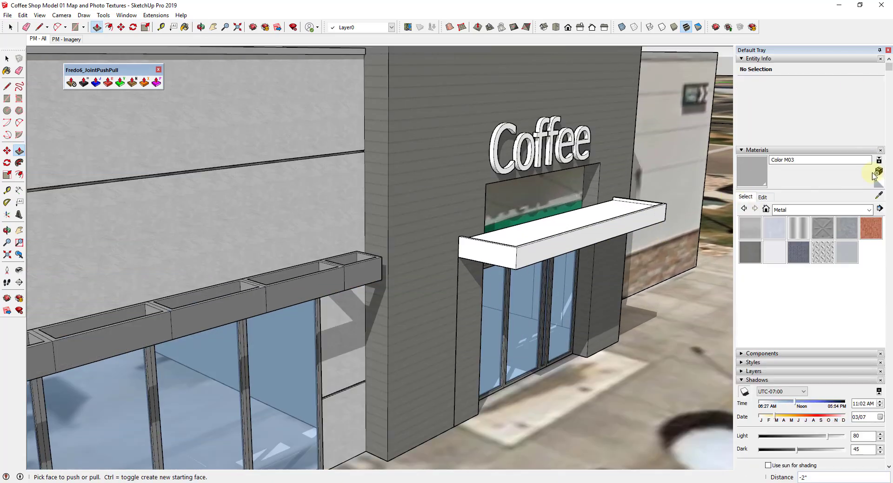
{"action": "left_click", "coordinate": [879, 173]}
{"action": "type", "text": "Coffee Green"}
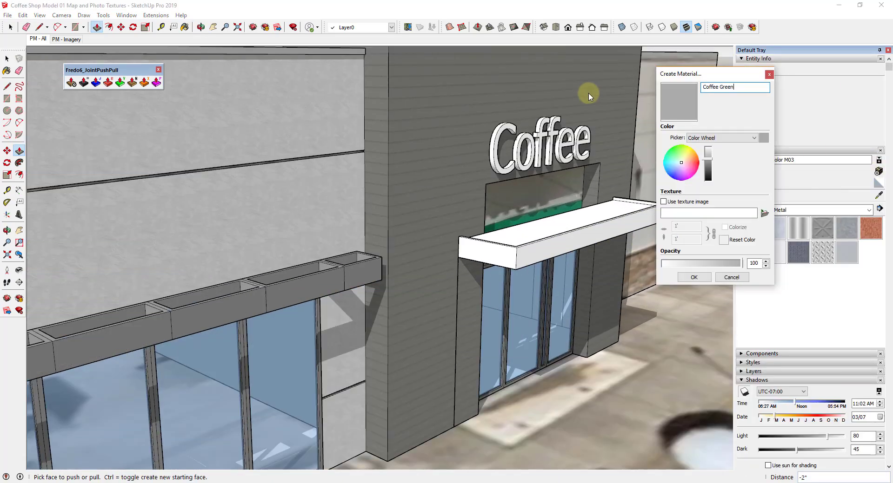
{"action": "left_click", "coordinate": [724, 138]}
{"action": "left_click", "coordinate": [702, 148]}
{"action": "left_click", "coordinate": [694, 278]}
- Match the Coffee Green material's colour to the photographed green band behind the canopy
{"action": "left_click", "coordinate": [820, 218]}
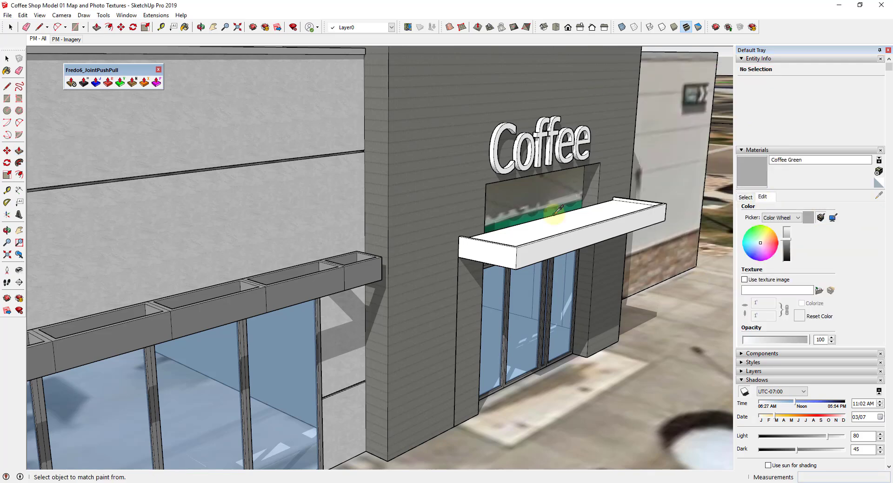
{"action": "left_click", "coordinate": [552, 211]}
{"action": "left_click", "coordinate": [552, 212]}
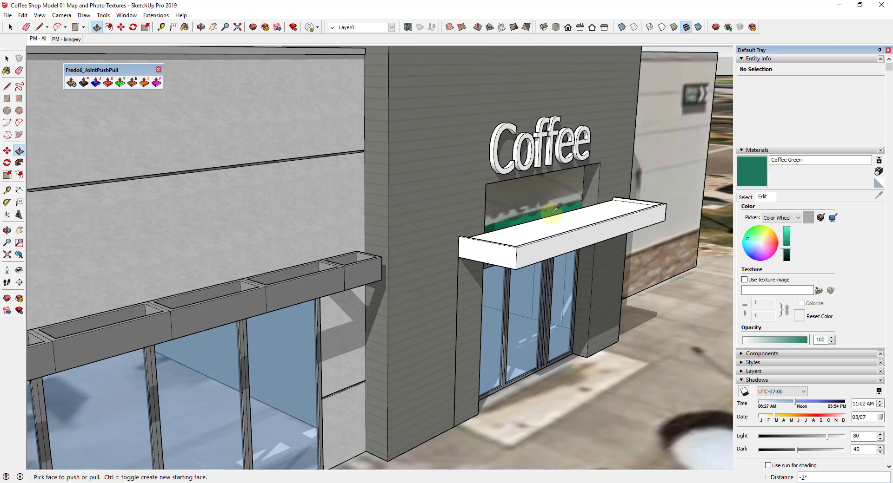
{"action": "key", "text": "ctrl+z"}
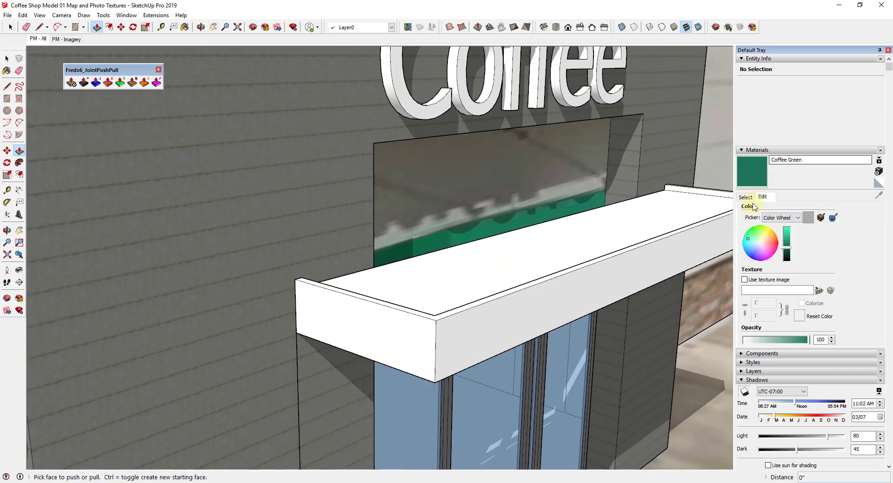
- Apply the Coffee Green material to the canopy's outer side faces
{"action": "left_click", "coordinate": [745, 196]}
{"action": "left_click", "coordinate": [846, 228]}
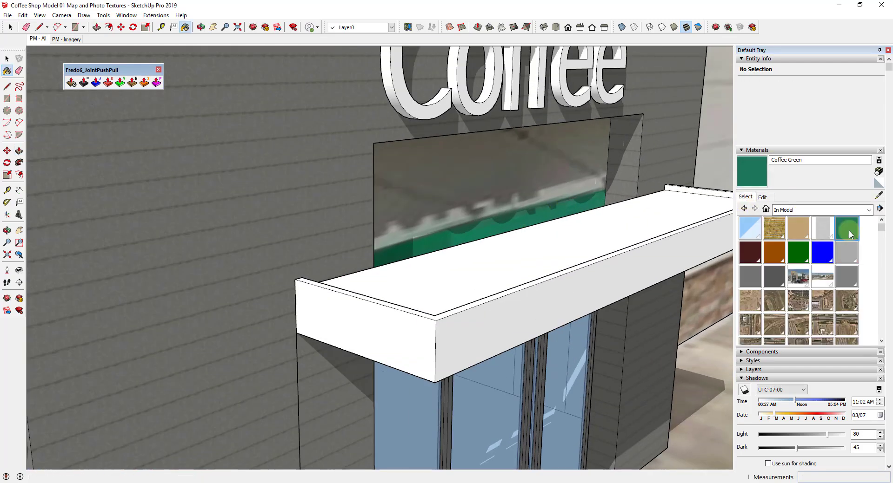
{"action": "left_click", "coordinate": [307, 302]}
{"action": "scroll", "coordinate": [288, 289], "scroll_direction": "down", "scroll_amount": 2}
- Offset the canopy's underside inward and move the inset outline's rear edge back to the wall
{"action": "middle_click_drag", "start_coordinate": [288, 289], "coordinate": [336, 267]}
{"action": "key", "text": "f"}
{"action": "left_click", "coordinate": [336, 266]}
{"action": "scroll", "coordinate": [279, 272], "scroll_direction": "up", "scroll_amount": 4}
{"action": "key", "text": "space"}
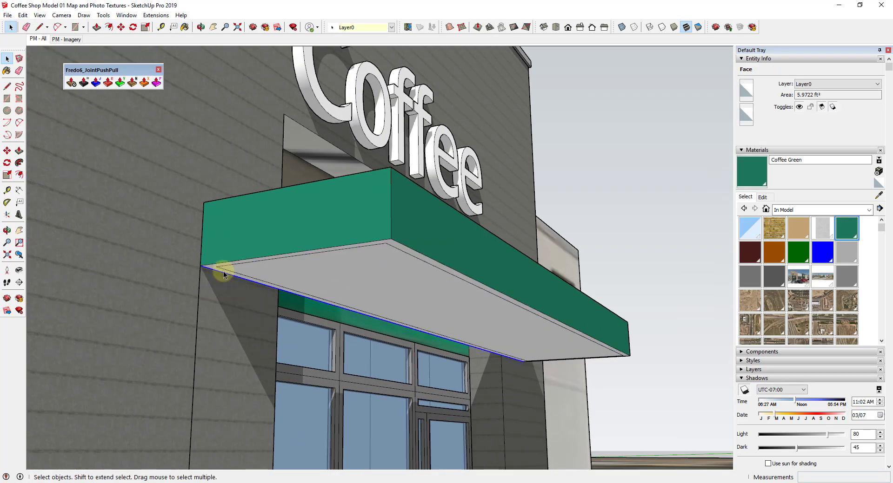
{"action": "left_click", "coordinate": [224, 274]}
{"action": "key", "text": "m"}
{"action": "left_click", "coordinate": [224, 273]}
{"action": "left_click", "coordinate": [212, 268]}
{"action": "key", "text": "space"}
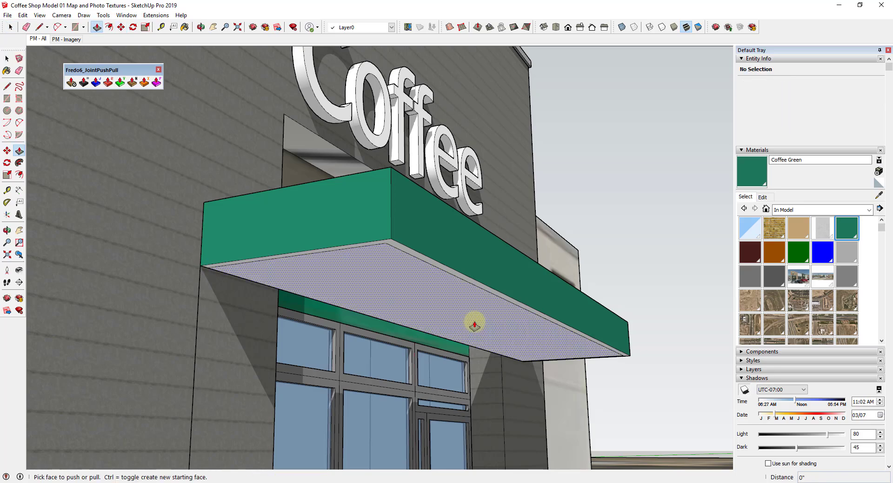
- Push the underside's inner face up into the canopy to leave a rim around it
{"action": "left_click", "coordinate": [473, 320]}
{"action": "key", "text": "p"}
{"action": "key", "text": "Return"}
{"action": "key", "text": "space"}
- Select all the connected geometry of the green canopy and make it a group
{"action": "scroll", "coordinate": [518, 305], "scroll_direction": "down", "scroll_amount": 3}
{"action": "left_click", "coordinate": [538, 289]}
{"action": "middle_click_drag", "start_coordinate": [539, 289], "coordinate": [414, 320]}
{"action": "scroll", "coordinate": [415, 319], "scroll_direction": "down", "scroll_amount": 2}
{"action": "scroll", "coordinate": [444, 395], "scroll_direction": "up", "scroll_amount": 3}
{"action": "scroll", "coordinate": [445, 395], "scroll_direction": "down", "scroll_amount": 2}
{"action": "scroll", "coordinate": [419, 250], "scroll_direction": "up", "scroll_amount": 2}
{"action": "left_click", "coordinate": [309, 339]}
{"action": "scroll", "coordinate": [319, 393], "scroll_direction": "down", "scroll_amount": 5}
{"action": "scroll", "coordinate": [385, 310], "scroll_direction": "up", "scroll_amount": 3}
{"action": "scroll", "coordinate": [385, 310], "scroll_direction": "up", "scroll_amount": 1}
{"action": "triple_click", "coordinate": [350, 352]}
{"action": "right_click", "coordinate": [349, 354]}
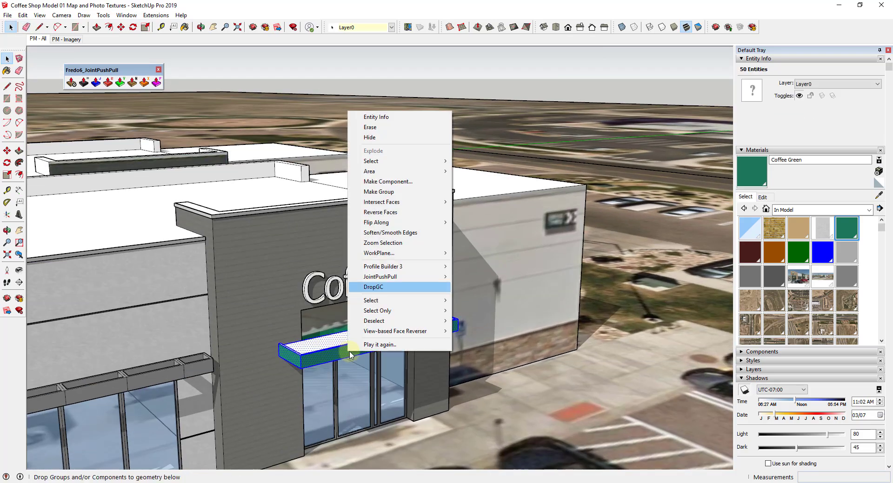
{"action": "left_click", "coordinate": [378, 193]}
- Draw a line from the entrance wall above the canopy to the canopy's front rim
{"action": "scroll", "coordinate": [330, 360], "scroll_direction": "up", "scroll_amount": 4}
{"action": "scroll", "coordinate": [327, 340], "scroll_direction": "up", "scroll_amount": 2}
{"action": "mouse_move", "coordinate": [325, 341]}
{"action": "middle_mouse_down"}
{"action": "mouse_move", "coordinate": [484, 311]}
{"action": "mouse_move", "coordinate": [454, 305]}
{"action": "middle_mouse_up"}
{"action": "scroll", "coordinate": [484, 311], "scroll_direction": "up", "scroll_amount": 2}
{"action": "scroll", "coordinate": [405, 302], "scroll_direction": "up", "scroll_amount": 2}
{"action": "middle_click_drag", "start_coordinate": [395, 303], "coordinate": [318, 300]}
{"action": "key", "text": "l"}
{"action": "left_click", "coordinate": [212, 87]}
{"action": "scroll", "coordinate": [214, 88], "scroll_direction": "down", "scroll_amount": 1}
{"action": "middle_click_drag", "start_coordinate": [214, 89], "coordinate": [310, 103]}
{"action": "left_click", "coordinate": [503, 253]}
{"action": "middle_click_drag", "start_coordinate": [504, 254], "coordinate": [362, 178]}
{"action": "scroll", "coordinate": [194, 174], "scroll_direction": "down", "scroll_amount": 2}
- Outline a small upright square plate on the canopy's front rim at the end of the line drawn from the wall
{"action": "key", "text": "space"}
{"action": "scroll", "coordinate": [277, 261], "scroll_direction": "up", "scroll_amount": 4}
{"action": "middle_click_drag", "start_coordinate": [274, 261], "coordinate": [286, 271]}
{"action": "scroll", "coordinate": [286, 270], "scroll_direction": "down", "scroll_amount": 2}
{"action": "scroll", "coordinate": [240, 293], "scroll_direction": "up", "scroll_amount": 3}
{"action": "key", "text": "l"}
{"action": "left_click", "coordinate": [243, 293]}
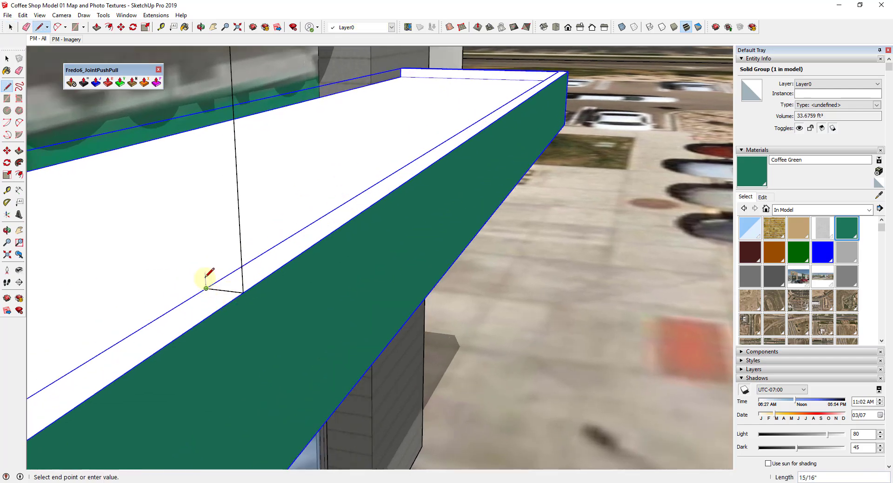
- Push/pull the small square plate's face to a thickness of 0.5"
{"action": "key", "text": "p"}
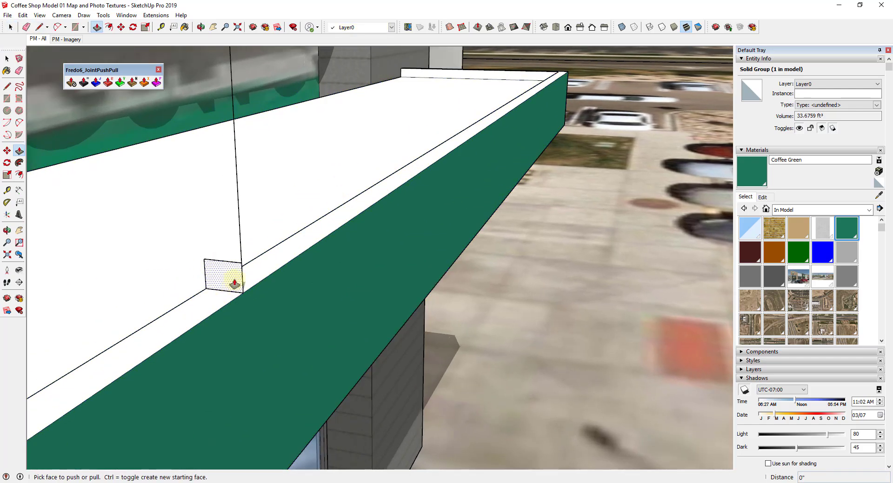
{"action": "left_click", "coordinate": [230, 284]}
{"action": "type", "text": ".5"}
{"action": "key", "text": "Return"}
{"action": "scroll", "coordinate": [254, 282], "scroll_direction": "down", "scroll_amount": 3}
{"action": "scroll", "coordinate": [232, 280], "scroll_direction": "up", "scroll_amount": 4}
- Draw a circle in the middle of the small plate and push it through to cut a round hole
{"action": "key", "text": "l"}
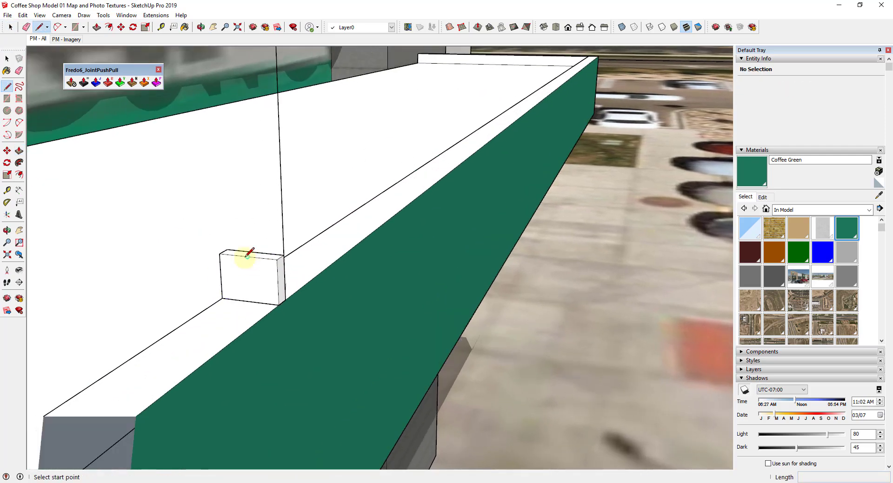
{"action": "left_click", "coordinate": [278, 282]}
{"action": "key", "text": "c"}
{"action": "left_click", "coordinate": [265, 280]}
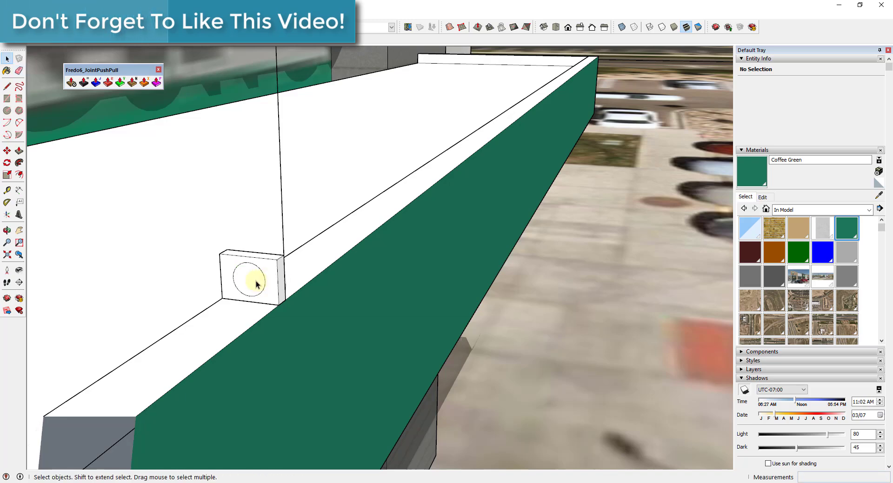
{"action": "key", "text": "p"}
{"action": "left_click", "coordinate": [251, 272]}
{"action": "left_click", "coordinate": [285, 282]}
{"action": "scroll", "coordinate": [260, 276], "scroll_direction": "down", "scroll_amount": 3}
- Erase the construction lines attached to the holed plate and make the plate a component named Eye
{"action": "key", "text": "space"}
{"action": "triple_click", "coordinate": [271, 279]}
{"action": "right_click", "coordinate": [273, 277]}
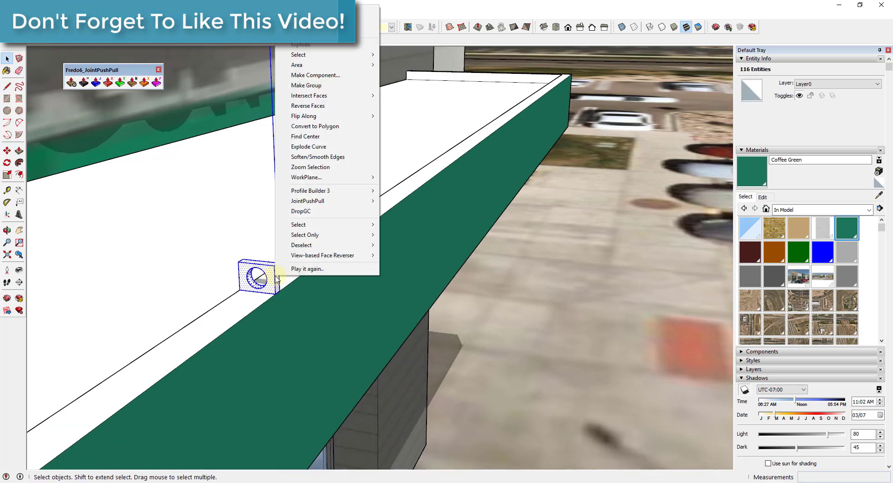
{"action": "left_click", "coordinate": [306, 86]}
{"action": "key", "text": "e"}
{"action": "scroll", "coordinate": [275, 242], "scroll_direction": "down", "scroll_amount": 5}
{"action": "key", "text": "space"}
{"action": "triple_click", "coordinate": [267, 249]}
{"action": "right_click", "coordinate": [267, 250]}
{"action": "left_click", "coordinate": [303, 283]}
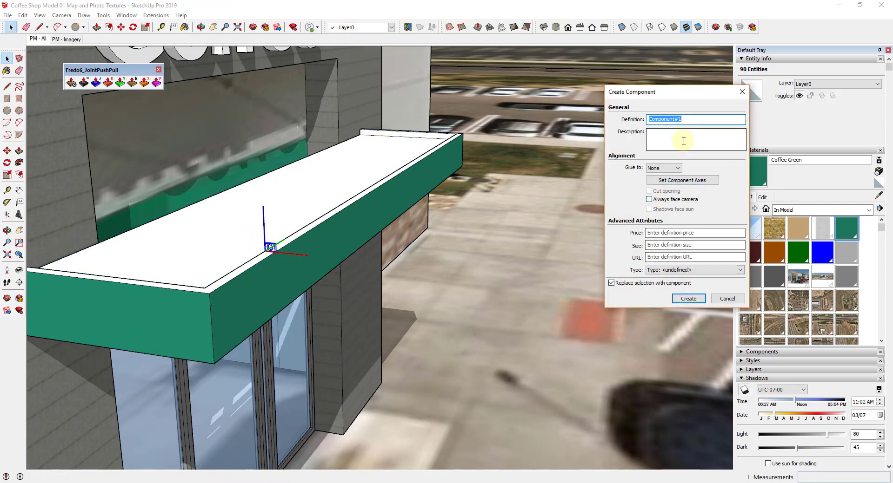
{"action": "type", "text": "Eye"}
{"action": "key", "text": "Return"}
- Copy the Eye component from the canopy rim to the near upper corner of the photo-textured panel above the entrance
{"action": "middle_click_drag", "start_coordinate": [293, 239], "coordinate": [187, 210]}
{"action": "scroll", "coordinate": [273, 197], "scroll_direction": "up", "scroll_amount": 10}
{"action": "key", "text": "m"}
{"action": "scroll", "coordinate": [270, 203], "scroll_direction": "down", "scroll_amount": 5}
{"action": "middle_click_drag", "start_coordinate": [274, 209], "coordinate": [451, 245]}
{"action": "key", "text": "space"}
{"action": "scroll", "coordinate": [335, 243], "scroll_direction": "up", "scroll_amount": 5}
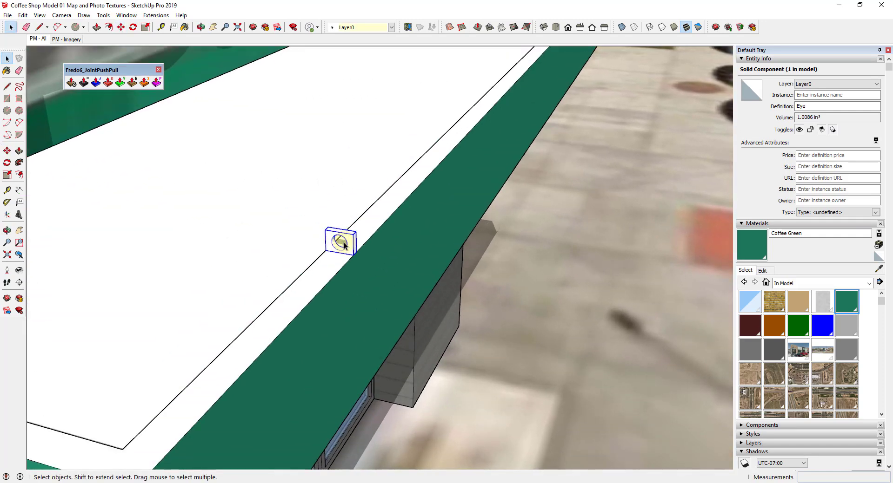
{"action": "scroll", "coordinate": [362, 248], "scroll_direction": "down", "scroll_amount": 6}
{"action": "key", "text": "m"}
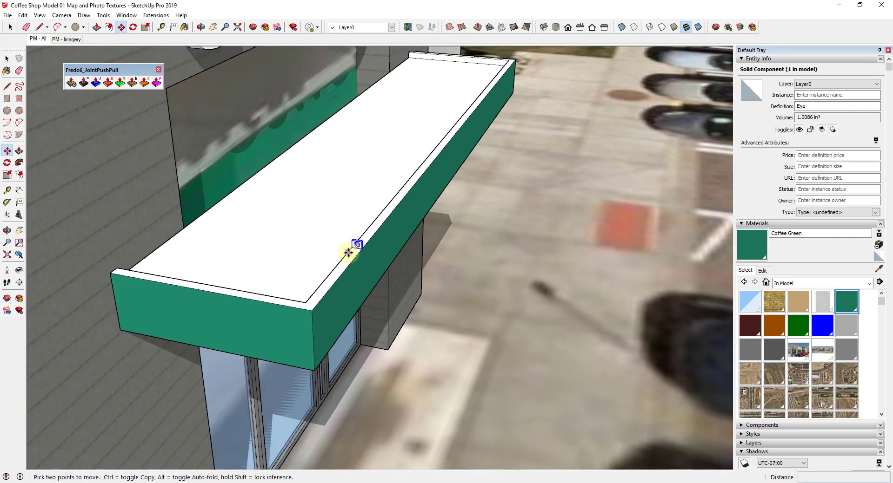
{"action": "scroll", "coordinate": [352, 252], "scroll_direction": "up", "scroll_amount": 2}
{"action": "key", "text": "ctrl"}
{"action": "left_click", "coordinate": [354, 247]}
{"action": "left_click", "coordinate": [219, 131]}
{"action": "scroll", "coordinate": [221, 140], "scroll_direction": "up", "scroll_amount": 5}
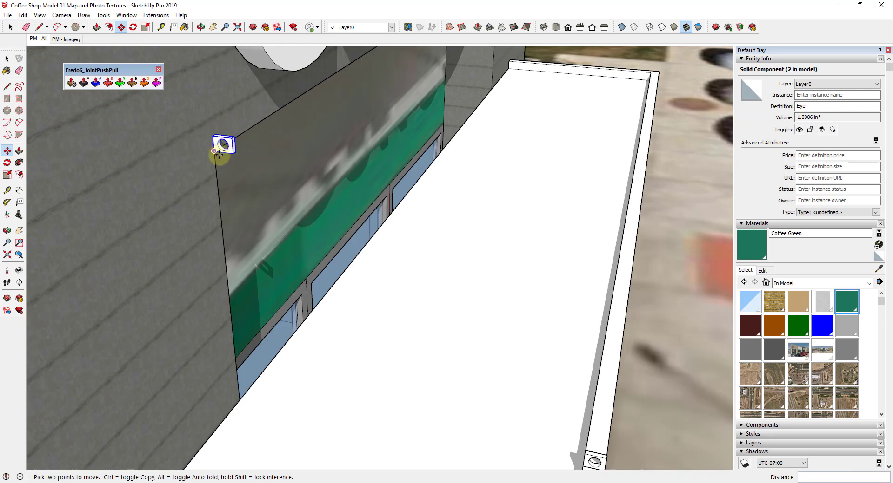
- Draw a horizontal circle on the wall-side Eye so that it loops through the hole
{"action": "scroll", "coordinate": [203, 183], "scroll_direction": "down", "scroll_amount": 3}
{"action": "middle_click_drag", "start_coordinate": [203, 184], "coordinate": [179, 177]}
{"action": "scroll", "coordinate": [199, 154], "scroll_direction": "up", "scroll_amount": 6}
{"action": "key", "text": "space"}
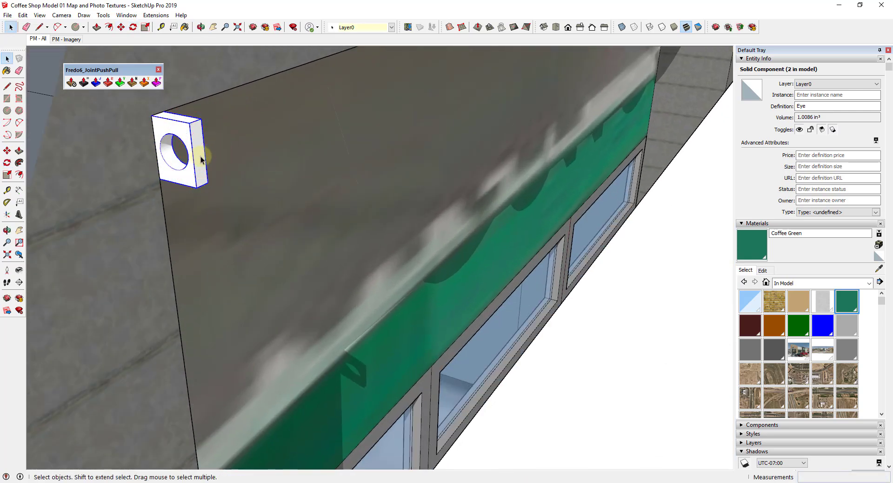
{"action": "scroll", "coordinate": [200, 151], "scroll_direction": "up", "scroll_amount": 3}
{"action": "scroll", "coordinate": [202, 162], "scroll_direction": "down", "scroll_amount": 3}
{"action": "key", "text": "l"}
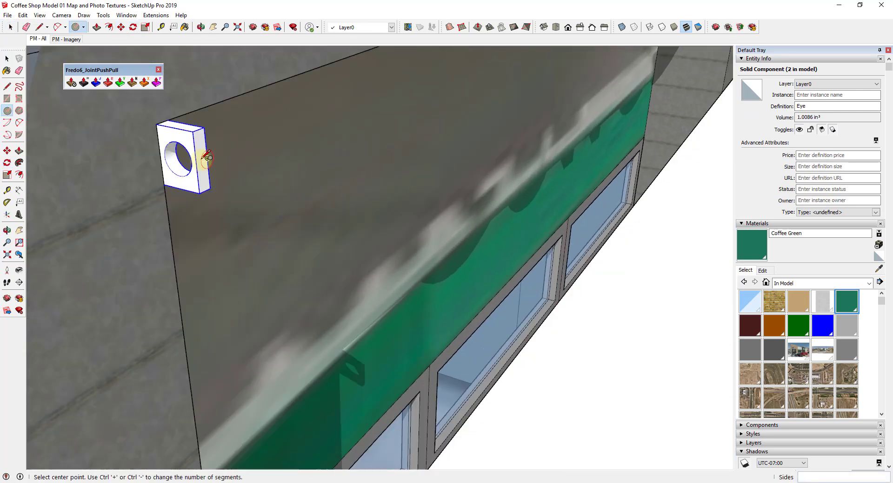
{"action": "left_click", "coordinate": [195, 163]}
{"action": "key", "text": "c"}
{"action": "scroll", "coordinate": [201, 162], "scroll_direction": "up", "scroll_amount": 3}
{"action": "scroll", "coordinate": [202, 163], "scroll_direction": "down", "scroll_amount": 3}
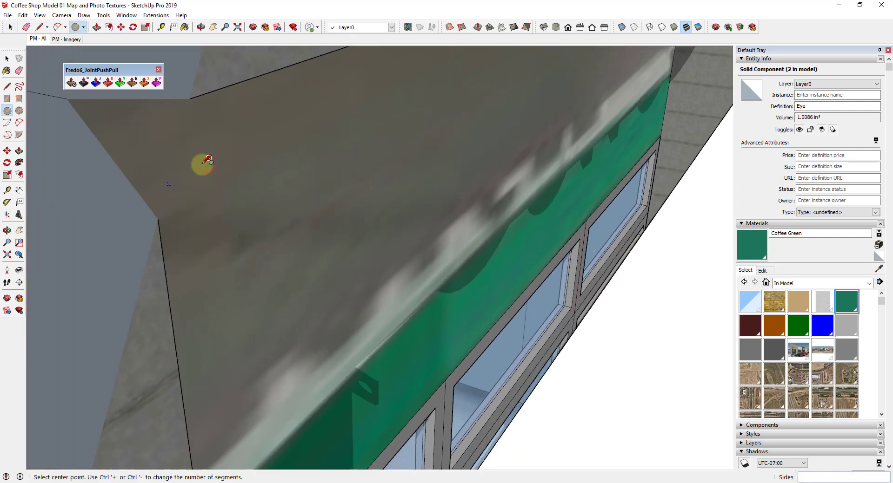
{"action": "middle_click_drag", "start_coordinate": [201, 163], "coordinate": [232, 209]}
{"action": "scroll", "coordinate": [202, 161], "scroll_direction": "up", "scroll_amount": 1}
{"action": "scroll", "coordinate": [179, 161], "scroll_direction": "down", "scroll_amount": 4}
- Offset the circle inward about 1/4" and extrude the resulting ring 1/4"
{"action": "key", "text": "space"}
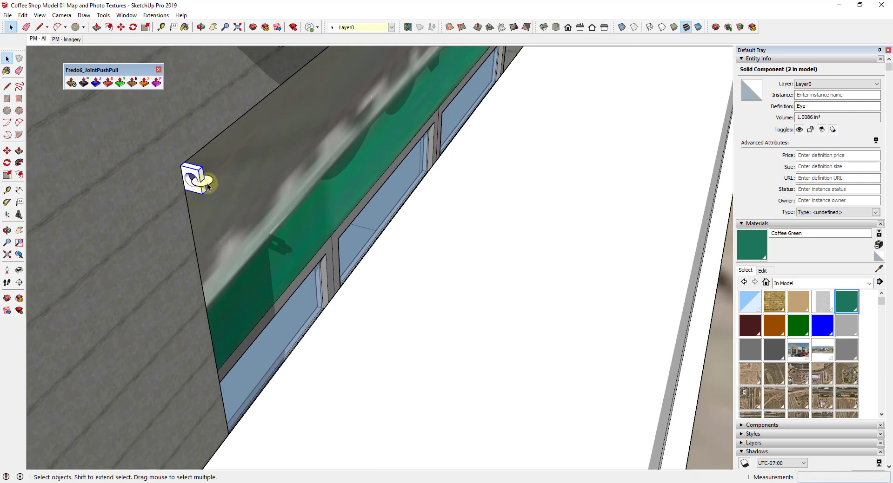
{"action": "double_click", "coordinate": [206, 182]}
{"action": "scroll", "coordinate": [209, 184], "scroll_direction": "up", "scroll_amount": 3}
{"action": "key", "text": "f"}
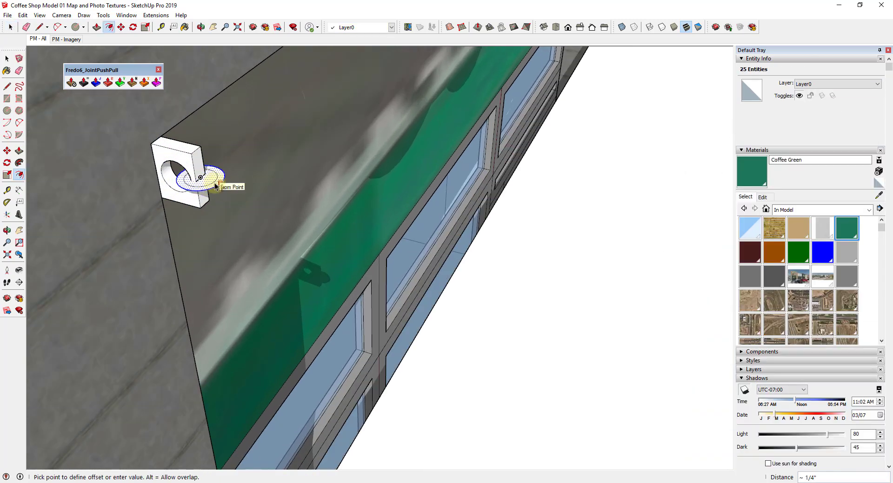
{"action": "left_click", "coordinate": [215, 186]}
{"action": "key", "text": "space"}
{"action": "key", "text": "p"}
{"action": "left_click", "coordinate": [219, 178]}
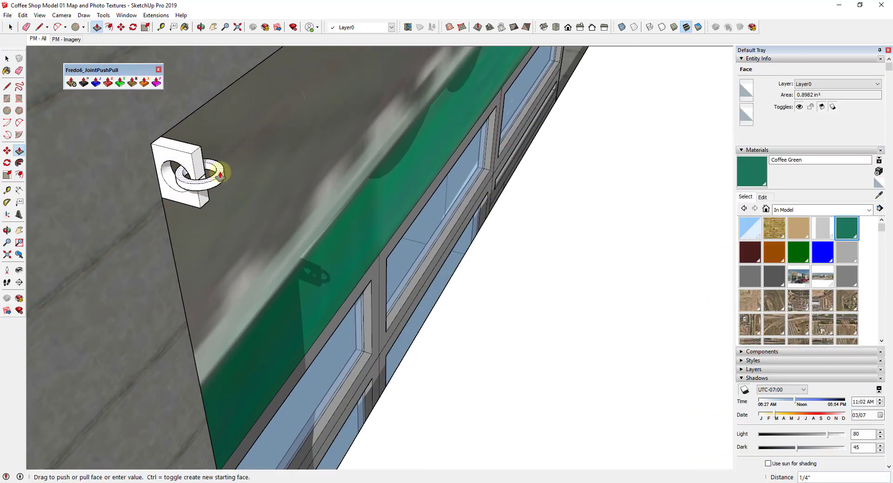
{"action": "left_click", "coordinate": [227, 182]}
- Cut the ring and paste it in place inside the Eye component
{"action": "scroll", "coordinate": [227, 183], "scroll_direction": "down", "scroll_amount": 1}
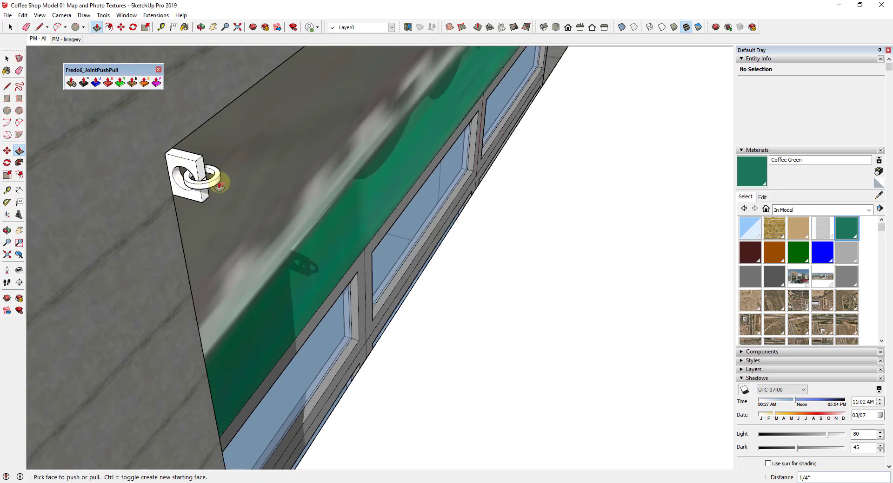
{"action": "key", "text": "space"}
{"action": "triple_click", "coordinate": [216, 183]}
{"action": "key", "text": "ctrl+x"}
{"action": "double_click", "coordinate": [203, 191]}
{"action": "left_click", "coordinate": [23, 14]}
{"action": "left_click", "coordinate": [47, 80]}
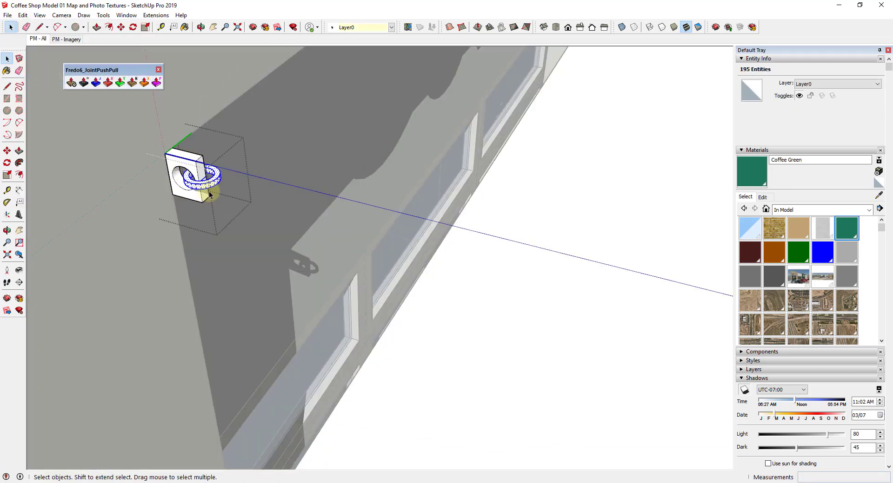
- Leave the Eye component and turn on the display of hidden geometry
{"action": "scroll", "coordinate": [209, 198], "scroll_direction": "down", "scroll_amount": 6}
{"action": "left_click", "coordinate": [305, 277]}
{"action": "left_click", "coordinate": [305, 277]}
{"action": "scroll", "coordinate": [181, 186], "scroll_direction": "up", "scroll_amount": 8}
{"action": "left_click", "coordinate": [36, 16]}
{"action": "left_click", "coordinate": [65, 45]}
- Draw a line from the ring on the wall to the ring on the canopy's front rim and select it
{"action": "key", "text": "l"}
{"action": "middle_click_drag", "start_coordinate": [186, 187], "coordinate": [259, 153]}
{"action": "scroll", "coordinate": [265, 155], "scroll_direction": "up", "scroll_amount": 3}
{"action": "scroll", "coordinate": [259, 153], "scroll_direction": "up", "scroll_amount": 1}
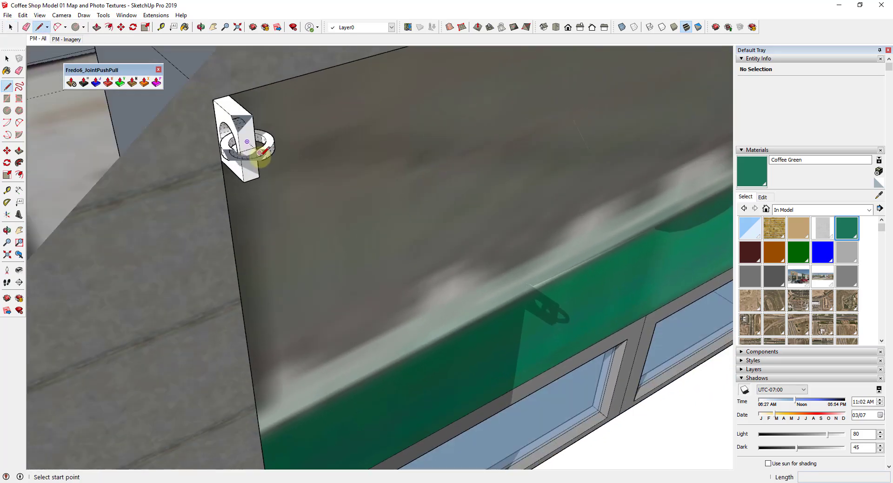
{"action": "left_click", "coordinate": [62, 15]}
{"action": "left_click", "coordinate": [88, 70]}
{"action": "mouse_move", "coordinate": [273, 170]}
{"action": "middle_mouse_down"}
{"action": "mouse_move", "coordinate": [285, 179]}
{"action": "mouse_move", "coordinate": [266, 186]}
{"action": "middle_mouse_up"}
{"action": "left_click", "coordinate": [262, 188]}
{"action": "scroll", "coordinate": [266, 184], "scroll_direction": "down", "scroll_amount": 5}
{"action": "scroll", "coordinate": [362, 309], "scroll_direction": "up", "scroll_amount": 4}
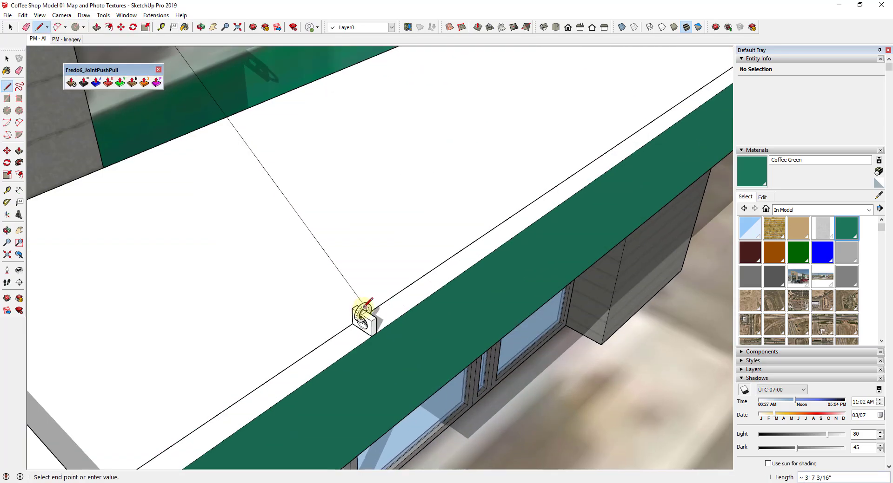
{"action": "scroll", "coordinate": [360, 309], "scroll_direction": "up", "scroll_amount": 2}
{"action": "scroll", "coordinate": [363, 301], "scroll_direction": "up", "scroll_amount": 2}
{"action": "left_click", "coordinate": [362, 301]}
{"action": "key", "text": "space"}
{"action": "left_click", "coordinate": [350, 291]}
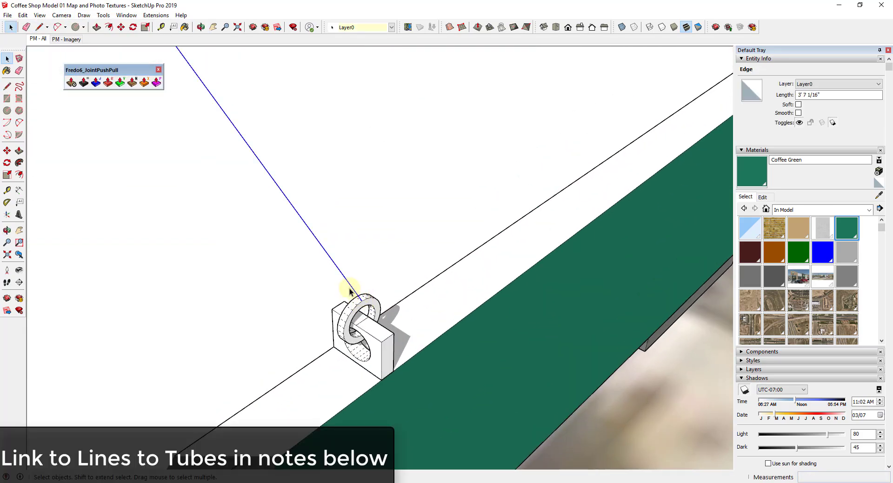
- Try converting the selected line into a 1" diameter tube with Lines to Tubes, then undo it
{"action": "key", "text": "space"}
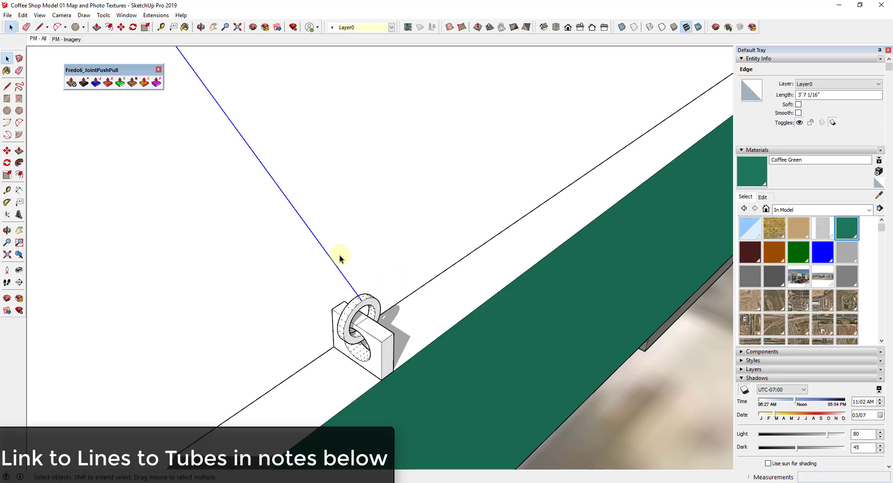
{"action": "left_click", "coordinate": [118, 285]}
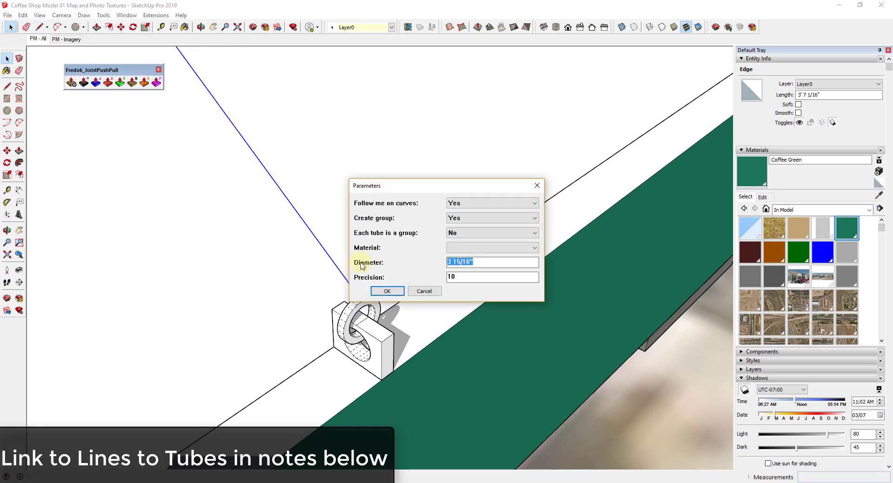
{"action": "key", "text": "Return"}
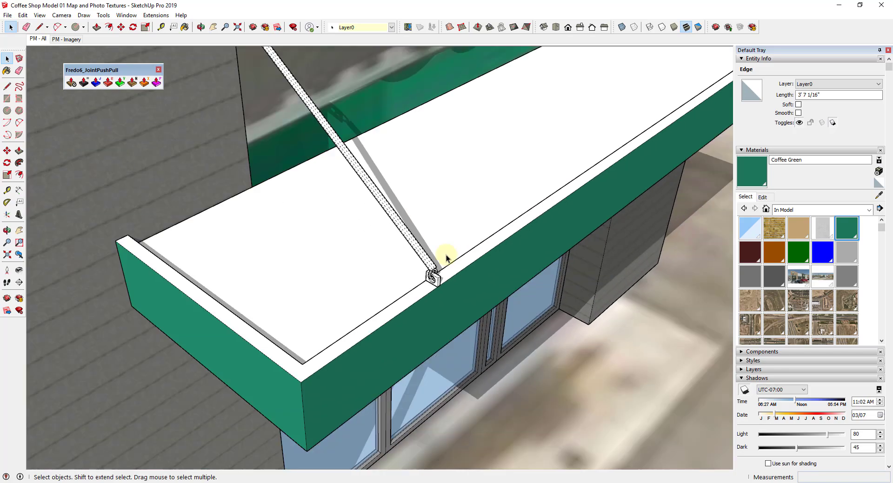
{"action": "scroll", "coordinate": [321, 130], "scroll_direction": "up", "scroll_amount": 3}
{"action": "scroll", "coordinate": [324, 135], "scroll_direction": "up", "scroll_amount": 2}
{"action": "scroll", "coordinate": [319, 135], "scroll_direction": "down", "scroll_amount": 6}
{"action": "scroll", "coordinate": [446, 228], "scroll_direction": "up", "scroll_amount": 6}
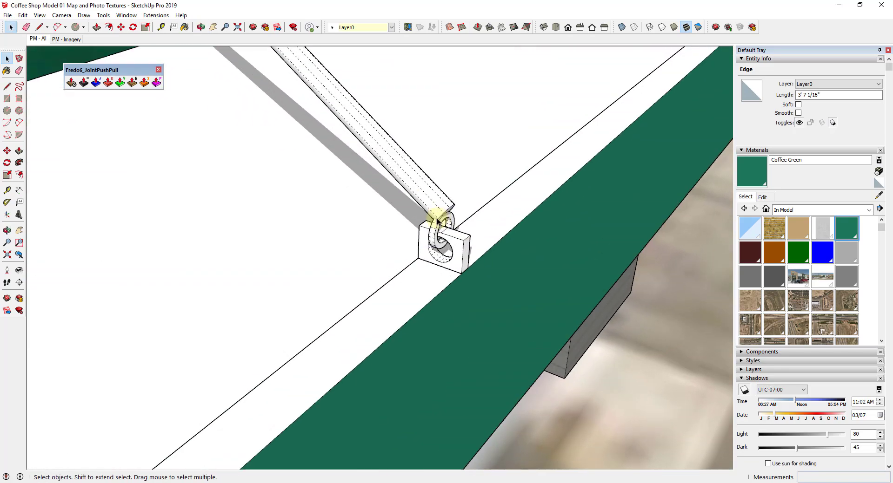
{"action": "scroll", "coordinate": [458, 255], "scroll_direction": "down", "scroll_amount": 7}
{"action": "key", "text": "ctrl+z"}
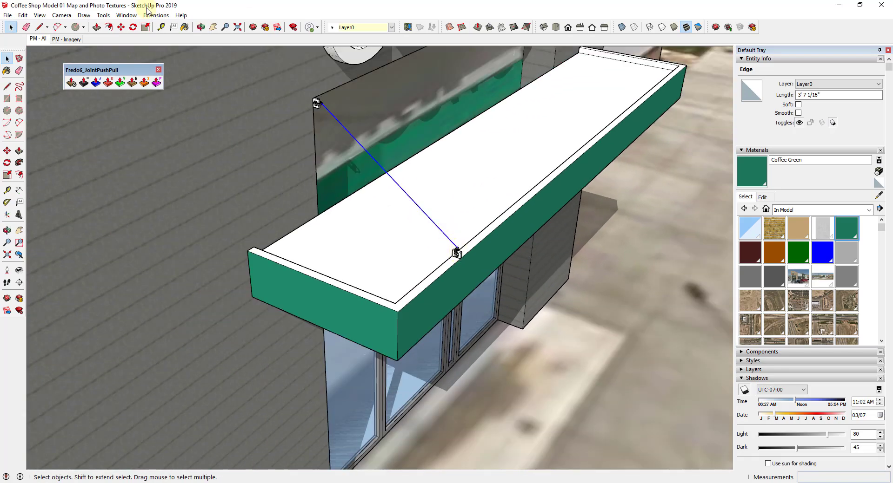
- Convert the selected line into a thin grouped tube between the two rings with Lines to Tubes
{"action": "left_click", "coordinate": [151, 16]}
{"action": "mouse_move", "coordinate": [104, 15]}
{"action": "left_click", "coordinate": [152, 274]}
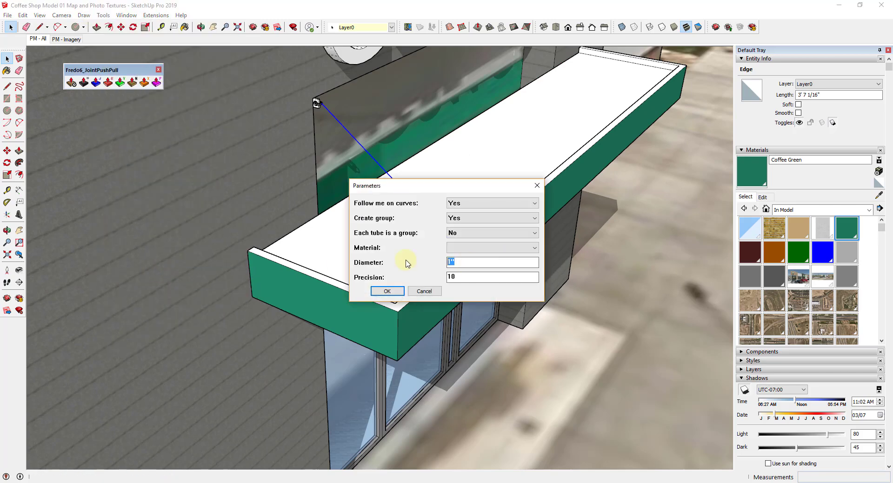
{"action": "key", "text": "Return"}
{"action": "left_click", "coordinate": [507, 266]}
{"action": "scroll", "coordinate": [459, 255], "scroll_direction": "up", "scroll_amount": 5}
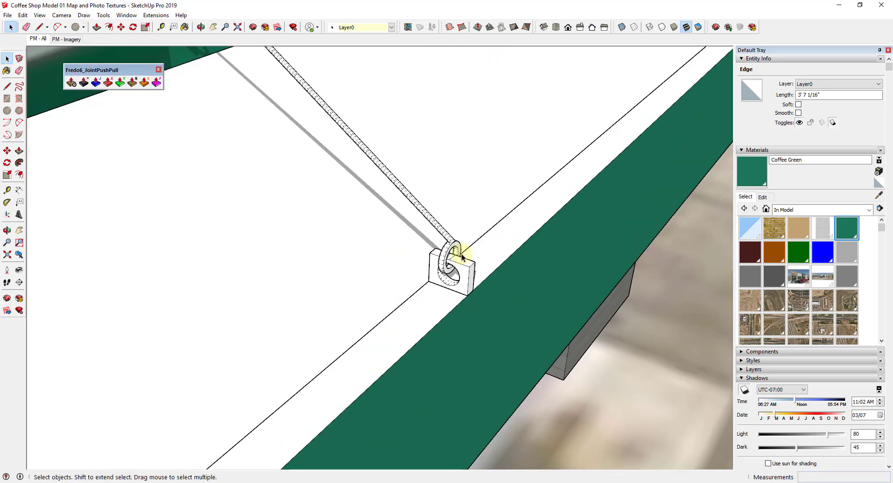
{"action": "scroll", "coordinate": [459, 259], "scroll_direction": "down", "scroll_amount": 6}
- Select the tube with both Eye brackets and make them a component named Awning Support
{"action": "middle_click_drag", "start_coordinate": [459, 260], "coordinate": [459, 260]}
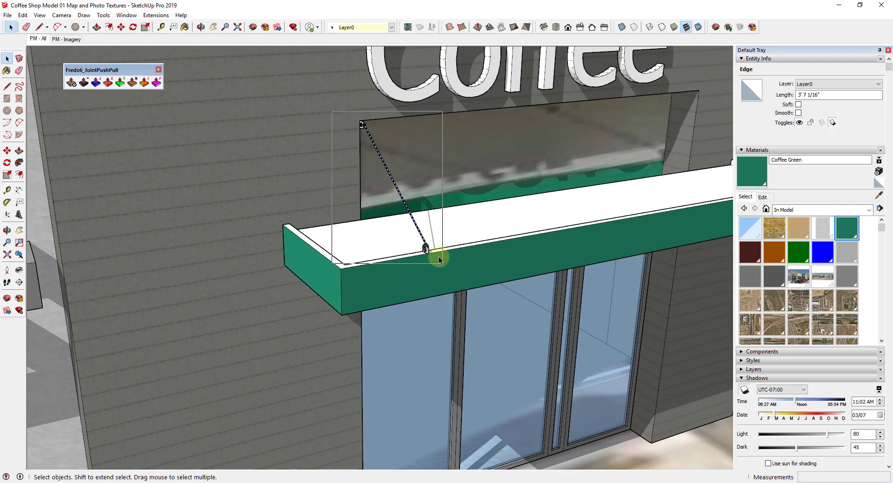
{"action": "left_click_drag", "start_coordinate": [442, 260], "coordinate": [351, 116]}
{"action": "right_click", "coordinate": [411, 218]}
{"action": "left_click", "coordinate": [467, 292]}
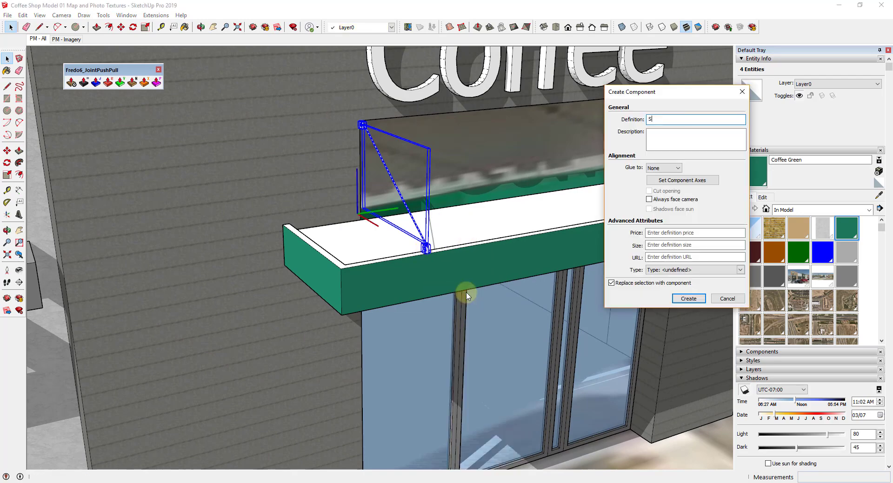
{"action": "type", "text": "Support"}
{"action": "key", "text": "Return"}
{"action": "scroll", "coordinate": [405, 151], "scroll_direction": "down", "scroll_amount": 3}
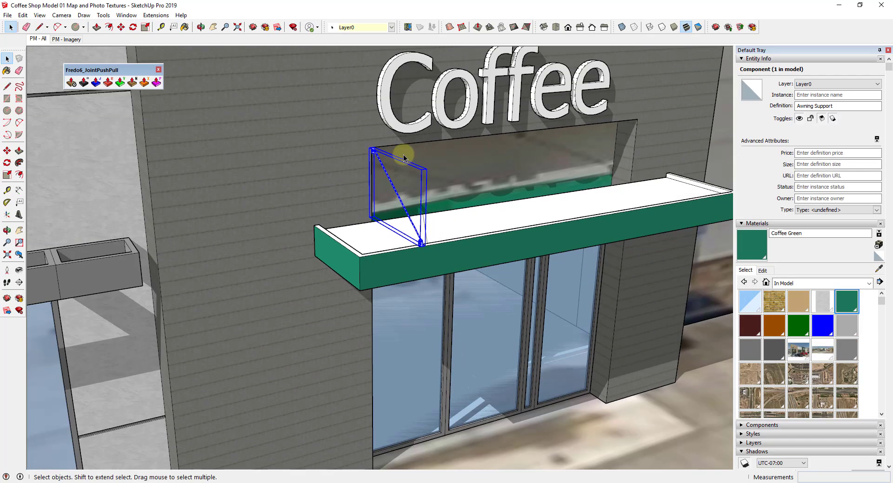
{"action": "key", "text": "m"}
{"action": "scroll", "coordinate": [379, 163], "scroll_direction": "up", "scroll_amount": 5}
{"action": "left_click", "coordinate": [371, 166]}
{"action": "key", "text": "ctrl"}
{"action": "scroll", "coordinate": [371, 166], "scroll_direction": "down", "scroll_amount": 8}
{"action": "key", "text": "space"}
- Copy the Awning Support to the far upper corner of the panel above the entrance, using /2 to add an evenly spaced middle copy
{"action": "middle_click_drag", "start_coordinate": [604, 146], "coordinate": [378, 159]}
{"action": "scroll", "coordinate": [399, 174], "scroll_direction": "up", "scroll_amount": 5}
{"action": "key", "text": "m"}
{"action": "scroll", "coordinate": [393, 175], "scroll_direction": "down", "scroll_amount": 1}
{"action": "left_click", "coordinate": [402, 169]}
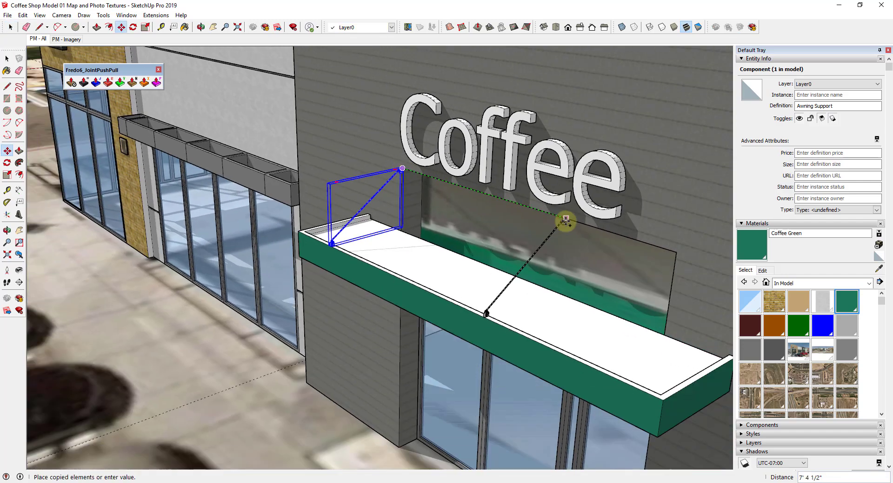
{"action": "key", "text": "ctrl"}
{"action": "left_click", "coordinate": [679, 251]}
{"action": "type", "text": "/2o"}
{"action": "scroll", "coordinate": [714, 260], "scroll_direction": "up", "scroll_amount": 3}
{"action": "scroll", "coordinate": [635, 143], "scroll_direction": "down", "scroll_amount": 5}
{"action": "key", "text": "space"}
{"action": "left_click", "coordinate": [634, 143]}
{"action": "middle_click_drag", "start_coordinate": [714, 259], "coordinate": [470, 203]}
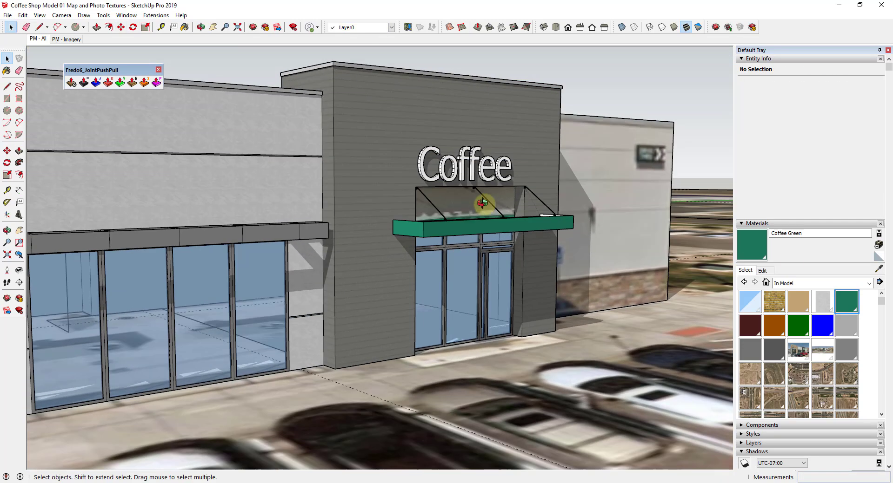
- Sample Cladding Stucco White from the neighbouring facade wall and paint the recessed panel above the entrance with it
{"action": "left_click", "coordinate": [468, 205]}
{"action": "double_click", "coordinate": [468, 203]}
{"action": "left_click", "coordinate": [468, 203]}
{"action": "left_click", "coordinate": [878, 196]}
{"action": "left_click", "coordinate": [172, 200]}
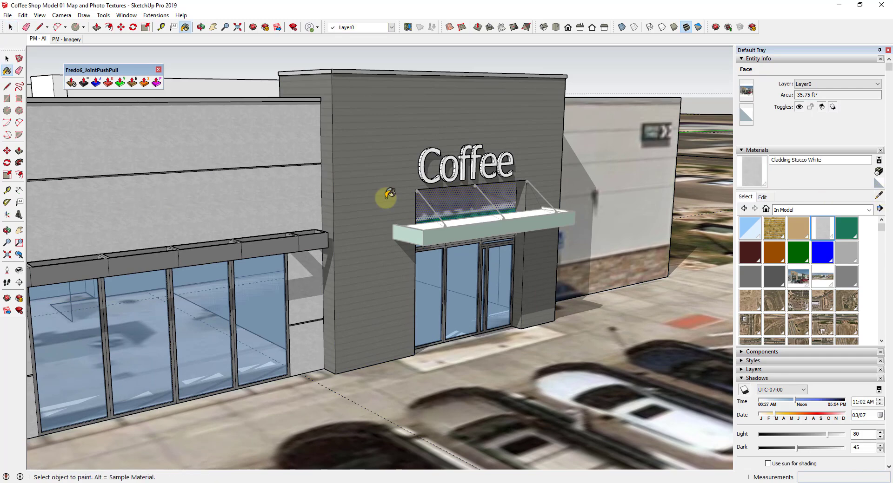
{"action": "left_click", "coordinate": [456, 204]}
{"action": "scroll", "coordinate": [526, 208], "scroll_direction": "down", "scroll_amount": 4}
{"action": "key", "text": "space"}
{"action": "left_click", "coordinate": [669, 122]}
{"action": "scroll", "coordinate": [669, 123], "scroll_direction": "down", "scroll_amount": 3}
{"action": "left_click", "coordinate": [648, 149]}
{"action": "key", "text": "Escape"}
{"action": "scroll", "coordinate": [632, 183], "scroll_direction": "up", "scroll_amount": 4}
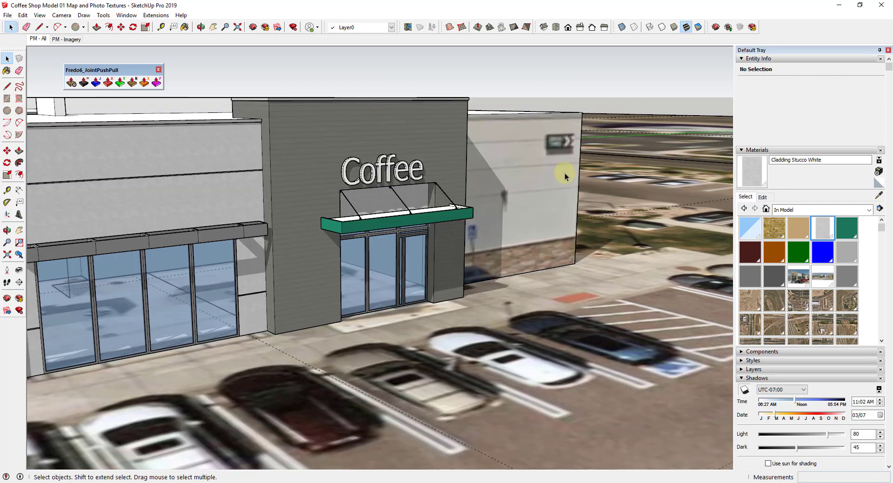
{"action": "scroll", "coordinate": [552, 170], "scroll_direction": "down", "scroll_amount": 2}
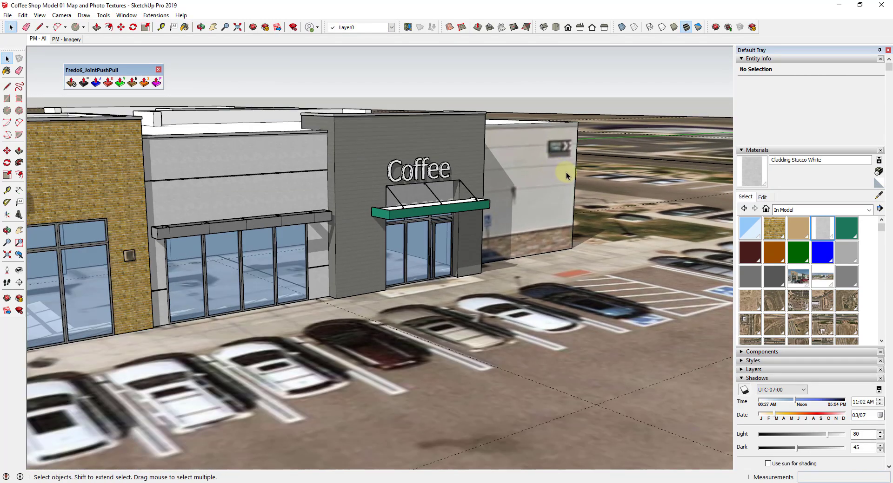
{"action": "scroll", "coordinate": [404, 169], "scroll_direction": "down", "scroll_amount": 3}
{"action": "scroll", "coordinate": [317, 170], "scroll_direction": "up", "scroll_amount": 3}
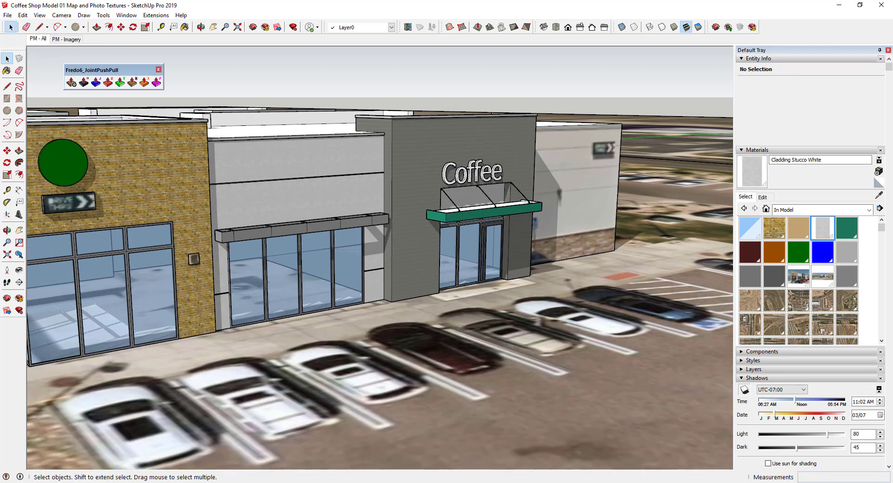
{"action": "key", "text": "alt+Tab"}
- Draw two parallel lines along the top of the side wall's stone base, enclosing a strip about 2" high
{"action": "mouse_move", "coordinate": [560, 209]}
{"action": "middle_mouse_down"}
{"action": "mouse_move", "coordinate": [228, 174]}
{"action": "mouse_move", "coordinate": [510, 225]}
{"action": "mouse_move", "coordinate": [399, 249]}
{"action": "middle_mouse_up"}
{"action": "scroll", "coordinate": [576, 210], "scroll_direction": "up", "scroll_amount": 3}
{"action": "scroll", "coordinate": [399, 249], "scroll_direction": "down", "scroll_amount": 1}
{"action": "key", "text": "l"}
{"action": "left_click", "coordinate": [340, 298]}
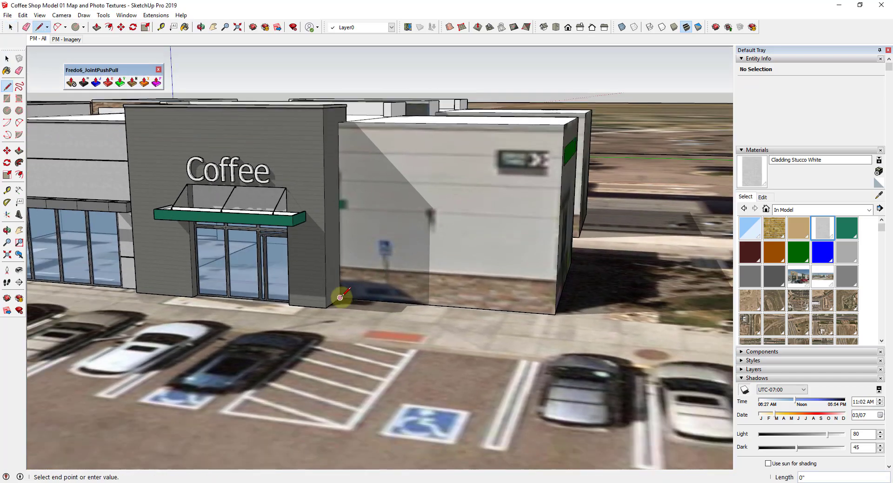
{"action": "scroll", "coordinate": [116, 253], "scroll_direction": "up", "scroll_amount": 9}
{"action": "left_click", "coordinate": [132, 250]}
{"action": "scroll", "coordinate": [95, 237], "scroll_direction": "down", "scroll_amount": 8}
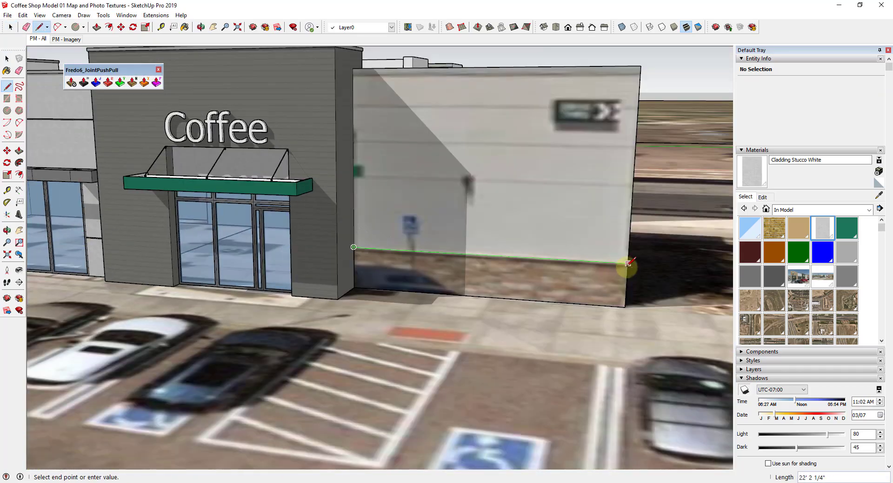
{"action": "left_click", "coordinate": [627, 264]}
{"action": "middle_click_drag", "start_coordinate": [628, 264], "coordinate": [442, 259]}
{"action": "scroll", "coordinate": [609, 297], "scroll_direction": "up", "scroll_amount": 5}
{"action": "left_click", "coordinate": [526, 272]}
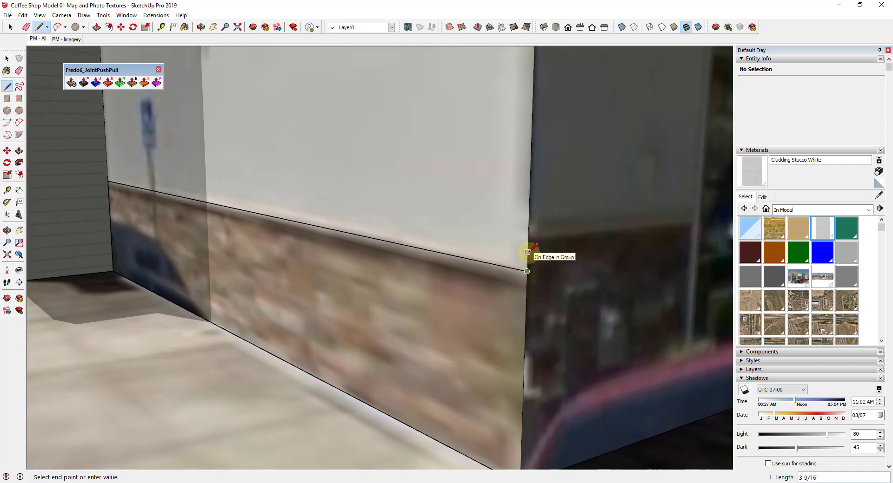
{"action": "left_click", "coordinate": [107, 176]}
- Pull the strip above the stone base 4" out from the side wall as a ledge with Push/Pull
{"action": "key", "text": "space"}
{"action": "key", "text": "p"}
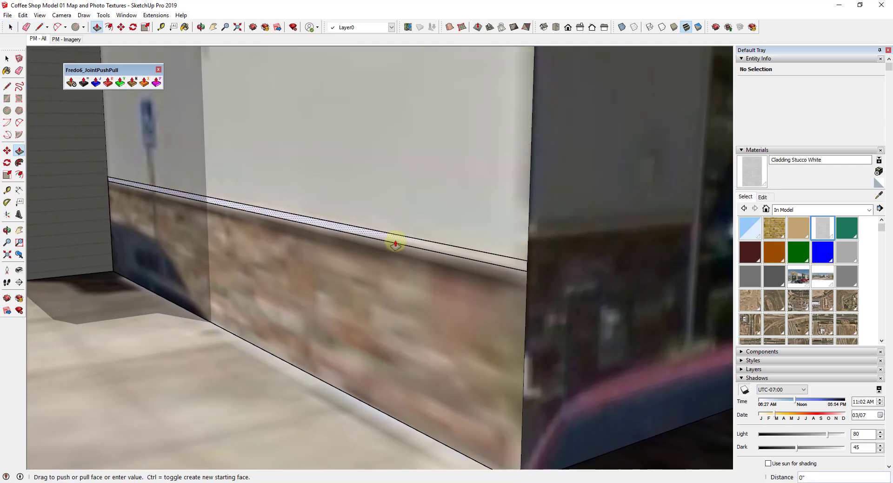
{"action": "left_click", "coordinate": [397, 240]}
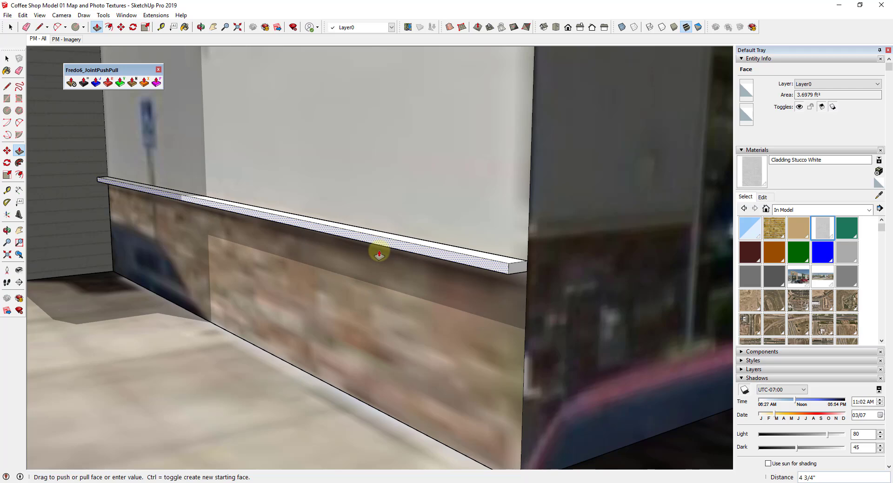
{"action": "type", "text": "5"}
{"action": "key", "text": "Return"}
{"action": "scroll", "coordinate": [378, 253], "scroll_direction": "down", "scroll_amount": 4}
{"action": "middle_click_drag", "start_coordinate": [438, 255], "coordinate": [386, 251]}
- Select the whole ledge without the neighbouring building groups and make it a group
{"action": "key", "text": "space"}
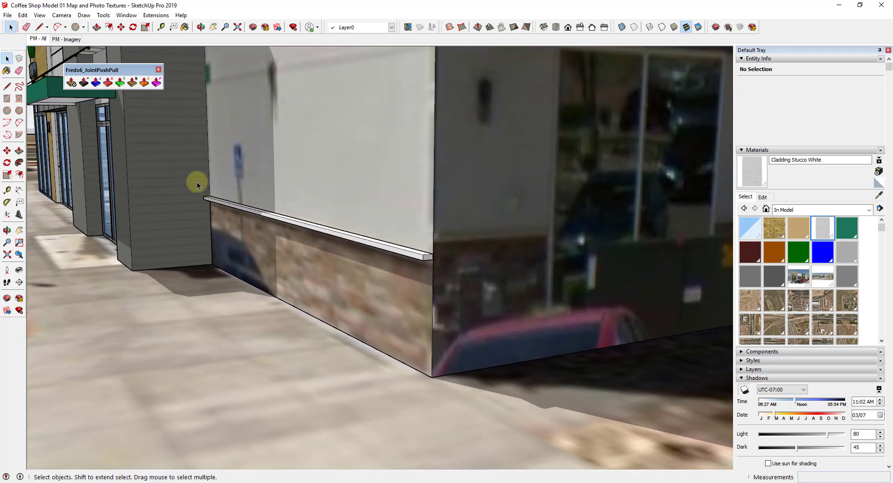
{"action": "left_click_drag", "start_coordinate": [200, 181], "coordinate": [458, 277]}
{"action": "left_click", "coordinate": [212, 232], "text": "shift"}
{"action": "right_click", "coordinate": [234, 206]}
{"action": "left_click", "coordinate": [275, 289]}
- Open the ledge group and paint all its geometry with Sandstone from the Stone materials
{"action": "double_click", "coordinate": [394, 245]}
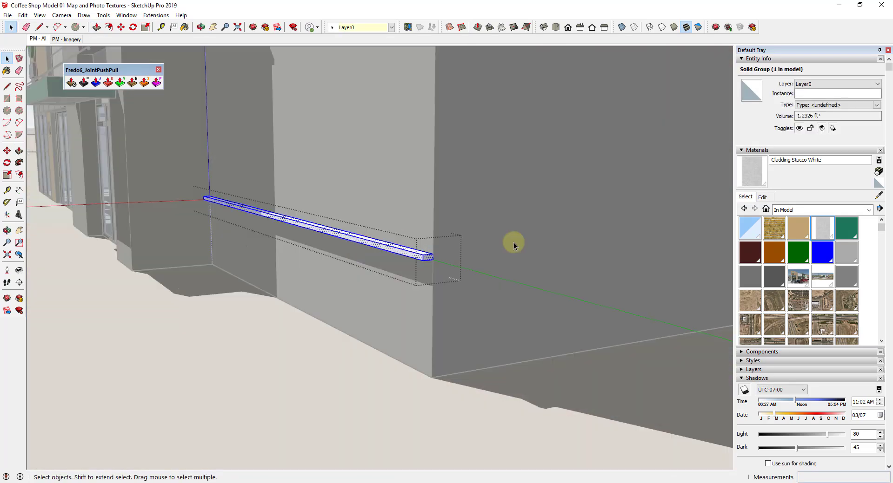
{"action": "left_click", "coordinate": [813, 210]}
{"action": "left_click", "coordinate": [801, 242]}
{"action": "left_click", "coordinate": [821, 210]}
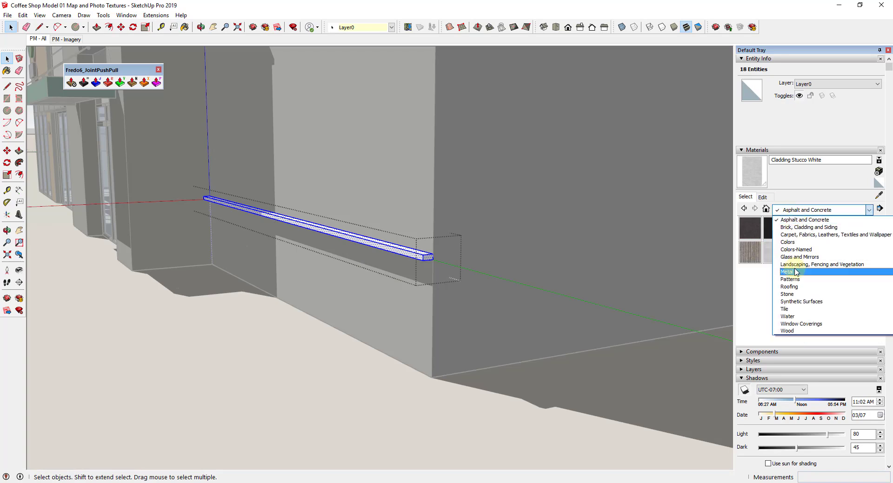
{"action": "left_click", "coordinate": [811, 250]}
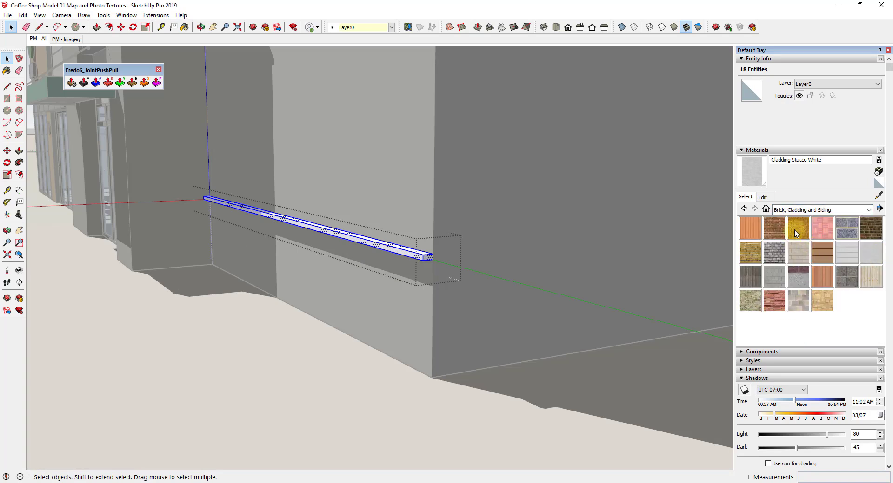
{"action": "left_click", "coordinate": [806, 212]}
{"action": "left_click", "coordinate": [799, 299]}
{"action": "left_click", "coordinate": [848, 229]}
{"action": "left_click", "coordinate": [365, 242]}
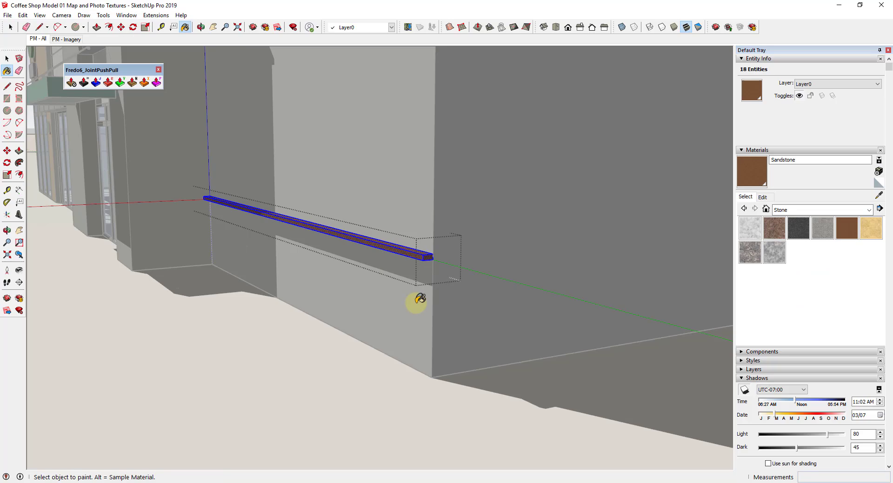
{"action": "key", "text": "space"}
{"action": "left_click", "coordinate": [416, 304]}
- Inside the side wall's group, draw a rectangle over the photo stone base from the bottom corner up to the ledge
{"action": "scroll", "coordinate": [417, 302], "scroll_direction": "down", "scroll_amount": 3}
{"action": "triple_click", "coordinate": [369, 277]}
{"action": "scroll", "coordinate": [395, 283], "scroll_direction": "down", "scroll_amount": 5}
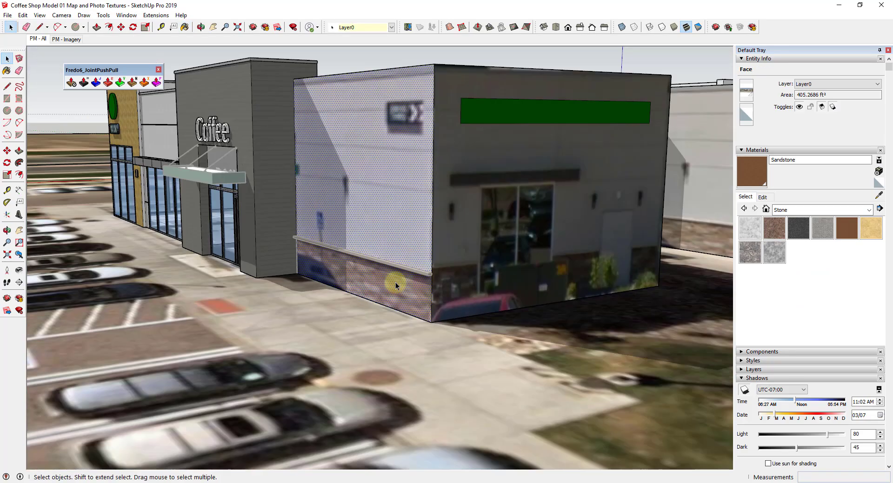
{"action": "middle_click_drag", "start_coordinate": [392, 281], "coordinate": [446, 274]}
{"action": "scroll", "coordinate": [473, 309], "scroll_direction": "up", "scroll_amount": 3}
{"action": "key", "text": "r"}
{"action": "left_click", "coordinate": [473, 316]}
{"action": "scroll", "coordinate": [253, 239], "scroll_direction": "up", "scroll_amount": 4}
{"action": "middle_click_drag", "start_coordinate": [253, 239], "coordinate": [275, 168]}
{"action": "scroll", "coordinate": [261, 283], "scroll_direction": "up", "scroll_amount": 4}
{"action": "scroll", "coordinate": [258, 266], "scroll_direction": "down", "scroll_amount": 4}
{"action": "middle_click_drag", "start_coordinate": [259, 266], "coordinate": [302, 265]}
{"action": "left_click", "coordinate": [272, 147]}
- Sample Brick Rough Tan from the brick facade and paint the side wall's base with it
{"action": "scroll", "coordinate": [391, 182], "scroll_direction": "down", "scroll_amount": 4}
{"action": "middle_click_drag", "start_coordinate": [391, 182], "coordinate": [460, 177]}
{"action": "scroll", "coordinate": [397, 277], "scroll_direction": "down", "scroll_amount": 8}
{"action": "key", "text": "space"}
{"action": "left_click", "coordinate": [133, 141], "text": "alt"}
{"action": "left_click", "coordinate": [424, 275]}
{"action": "key", "text": "space"}
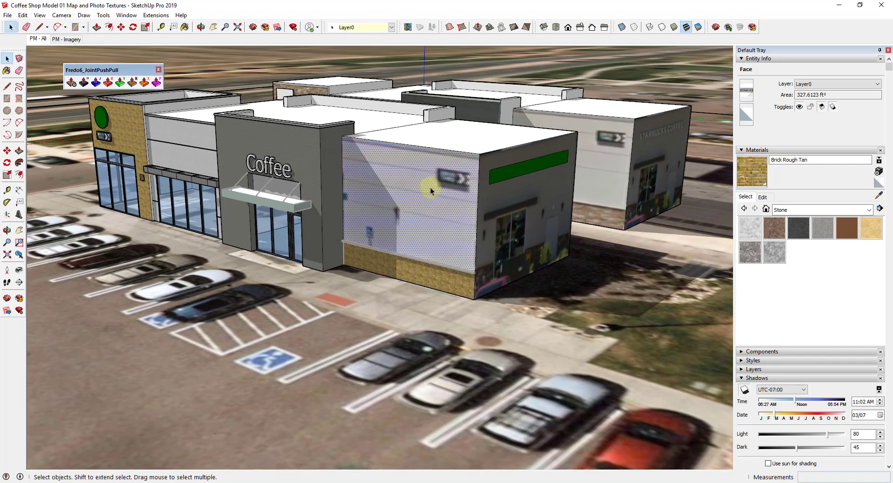
- Draw a horizontal line across the side wall, starting 14' above its bottom corner and ending at the grey entrance volume
{"action": "key", "text": "l"}
{"action": "scroll", "coordinate": [472, 309], "scroll_direction": "up", "scroll_amount": 3}
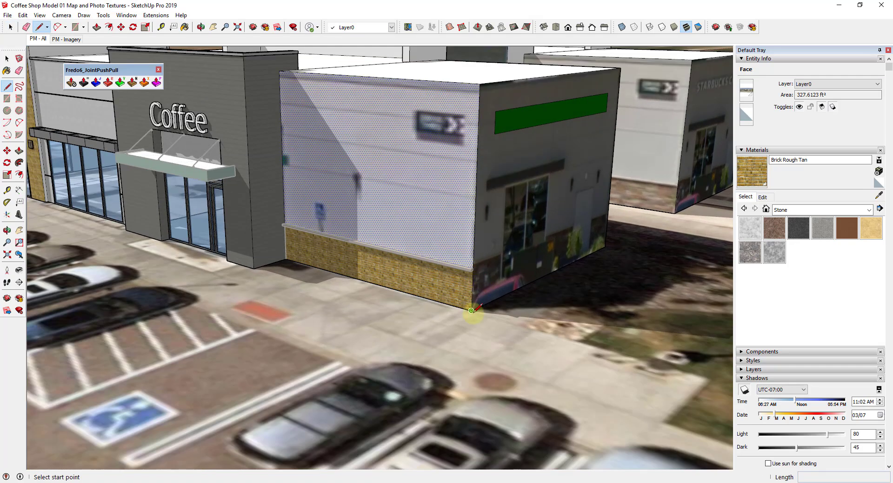
{"action": "left_click", "coordinate": [472, 311]}
{"action": "scroll", "coordinate": [472, 310], "scroll_direction": "down", "scroll_amount": 3}
{"action": "scroll", "coordinate": [157, 154], "scroll_direction": "up", "scroll_amount": 2}
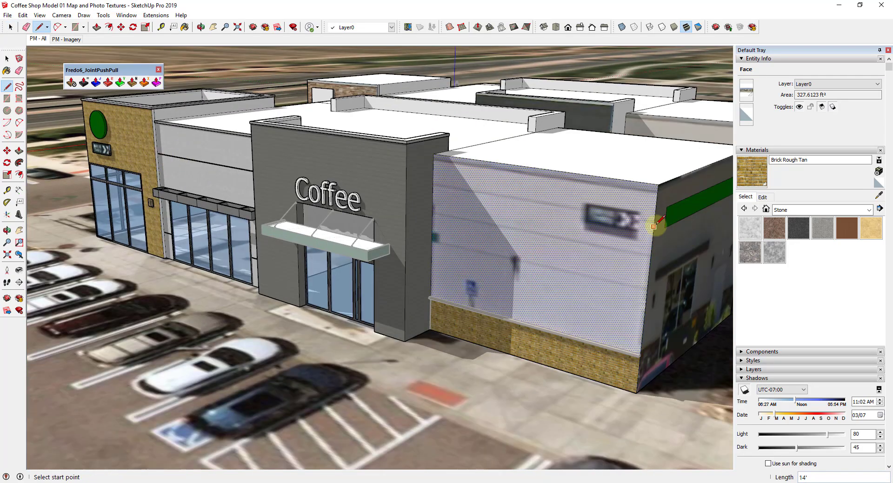
{"action": "left_click", "coordinate": [432, 195]}
{"action": "key", "text": "space"}
- Try copying the horizontal line along the side wall's vertical edge, and undo the attempt
{"action": "key", "text": "space"}
{"action": "left_click", "coordinate": [649, 233]}
{"action": "key", "text": "m"}
{"action": "left_click", "coordinate": [653, 236]}
{"action": "key", "text": "ctrl"}
{"action": "scroll", "coordinate": [653, 229], "scroll_direction": "up", "scroll_amount": 3}
{"action": "middle_click_drag", "start_coordinate": [654, 229], "coordinate": [460, 237]}
{"action": "key", "text": "space"}
{"action": "scroll", "coordinate": [636, 217], "scroll_direction": "up", "scroll_amount": 3}
{"action": "key", "text": "ctrl+z"}
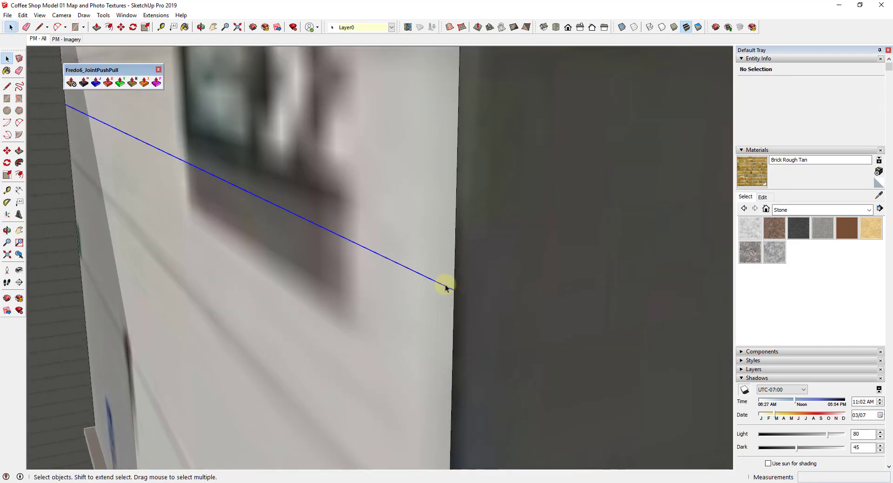
- Copy the horizontal line about 1" along the wall's vertical edge to form a narrow strip
{"action": "key", "text": "m"}
{"action": "left_click", "coordinate": [454, 290]}
{"action": "key", "text": "ctrl"}
{"action": "left_click", "coordinate": [457, 278]}
{"action": "scroll", "coordinate": [458, 279], "scroll_direction": "down", "scroll_amount": 3}
{"action": "key", "text": "space"}
- Copy the narrow strip down the side wall and multiply the copy with *2 for two evenly spaced strips
{"action": "double_click", "coordinate": [455, 280]}
{"action": "middle_click_drag", "start_coordinate": [455, 280], "coordinate": [576, 268]}
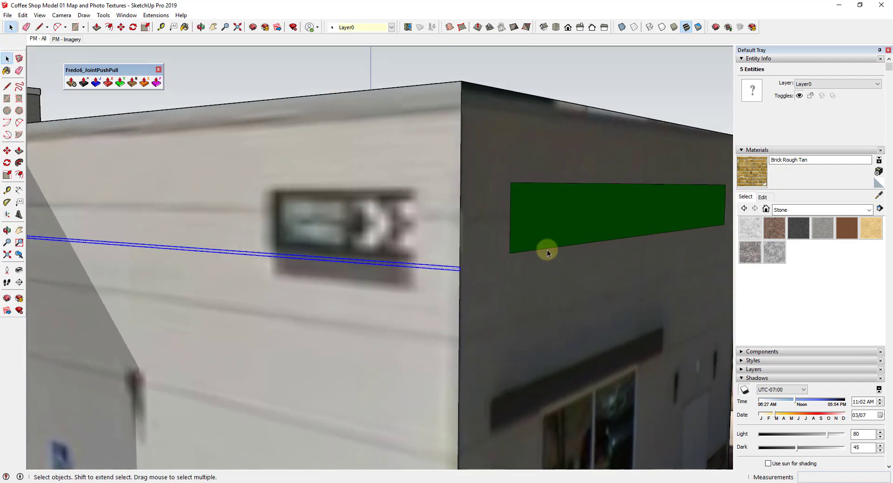
{"action": "scroll", "coordinate": [521, 281], "scroll_direction": "down", "scroll_amount": 10}
{"action": "key", "text": "m"}
{"action": "scroll", "coordinate": [377, 256], "scroll_direction": "up", "scroll_amount": 5}
{"action": "key", "text": "ctrl"}
{"action": "left_click", "coordinate": [383, 240]}
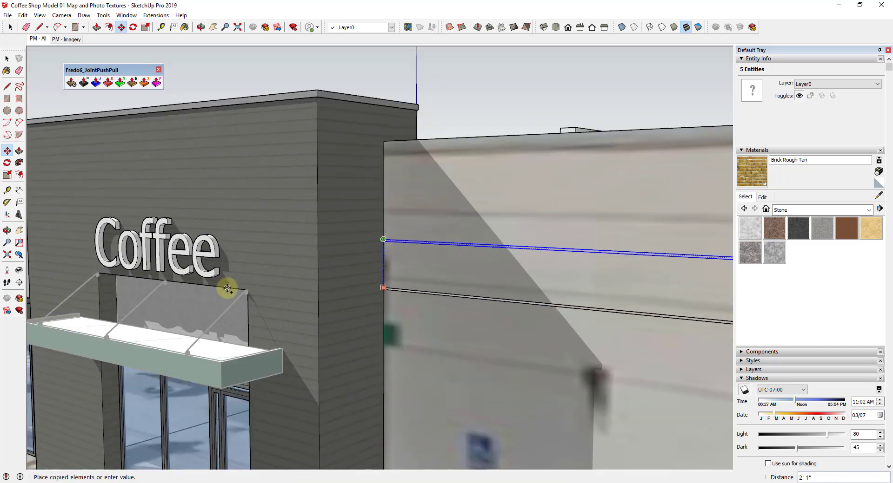
{"action": "left_click", "coordinate": [105, 268]}
{"action": "scroll", "coordinate": [106, 267], "scroll_direction": "down", "scroll_amount": 3}
{"action": "type", "text": "x2"}
{"action": "key", "text": "Return"}
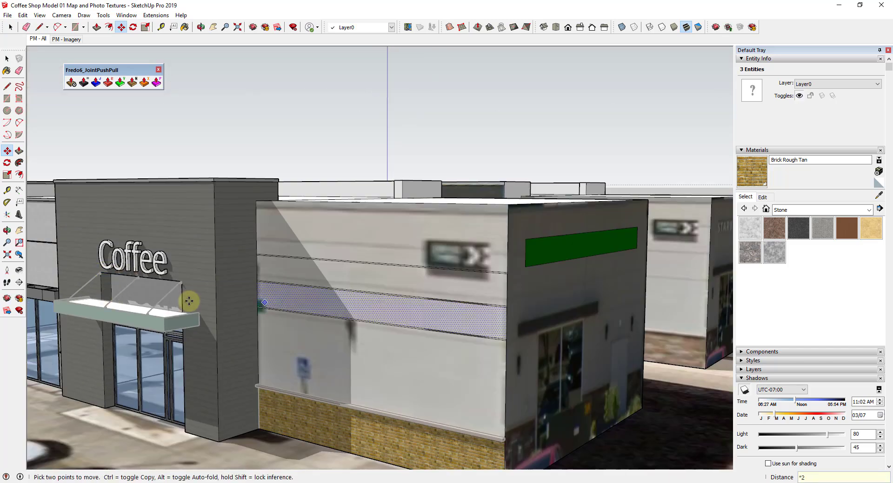
- Recess the three narrow strips 3/4" into the side wall with Push/Pull to form reveal grooves
{"action": "middle_click_drag", "start_coordinate": [534, 304], "coordinate": [481, 306]}
{"action": "scroll", "coordinate": [481, 306], "scroll_direction": "up", "scroll_amount": 5}
{"action": "key", "text": "space"}
{"action": "key", "text": "p"}
{"action": "left_click", "coordinate": [368, 234]}
{"action": "left_click", "coordinate": [369, 234]}
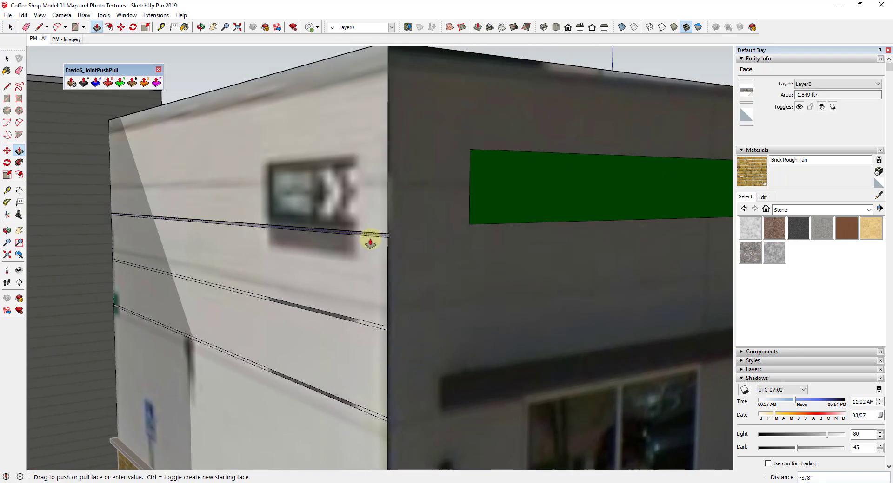
{"action": "type", "text": "3/4"}
{"action": "key", "text": "Return"}
{"action": "scroll", "coordinate": [376, 328], "scroll_direction": "up", "scroll_amount": 3}
{"action": "double_click", "coordinate": [379, 327]}
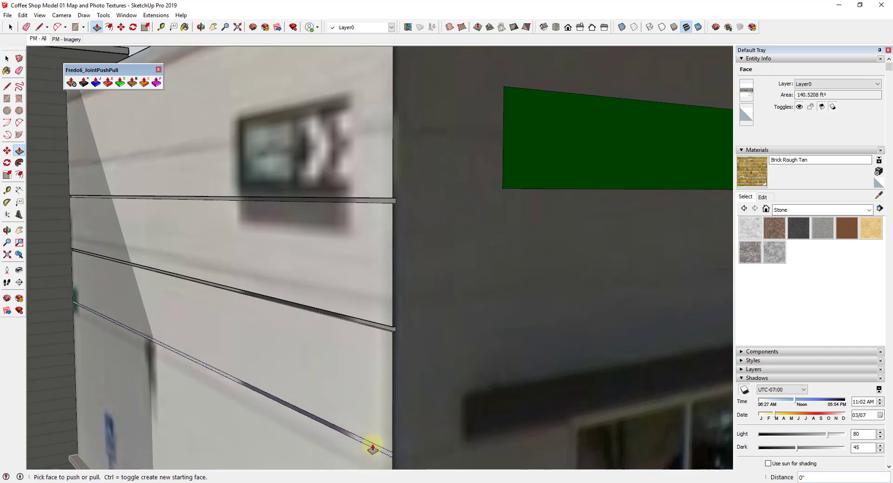
{"action": "double_click", "coordinate": [373, 448]}
{"action": "scroll", "coordinate": [411, 286], "scroll_direction": "down", "scroll_amount": 4}
{"action": "scroll", "coordinate": [411, 286], "scroll_direction": "down", "scroll_amount": 4}
- Draw two horizontal lines across the dark end wall, continuing both edges of the uppermost groove
{"action": "key", "text": "l"}
{"action": "left_click", "coordinate": [264, 257]}
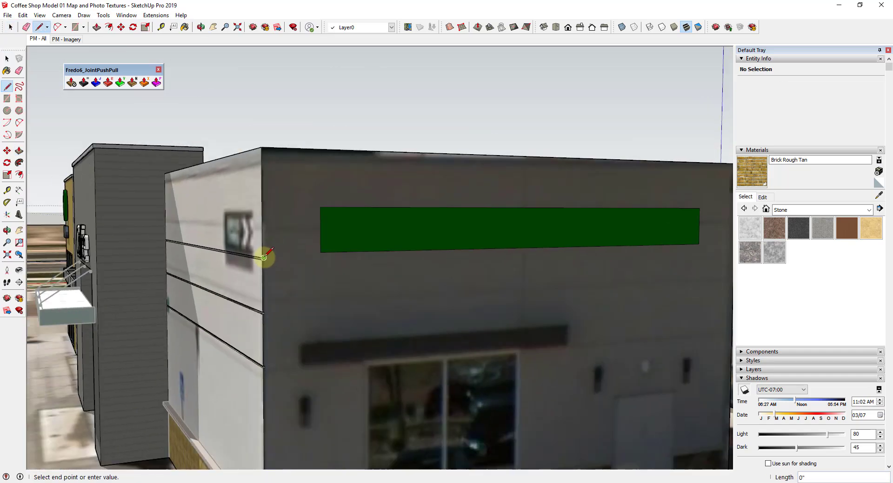
{"action": "left_click", "coordinate": [588, 250]}
{"action": "key", "text": "space"}
{"action": "scroll", "coordinate": [266, 258], "scroll_direction": "up", "scroll_amount": 4}
{"action": "key", "text": "l"}
{"action": "left_click", "coordinate": [265, 264]}
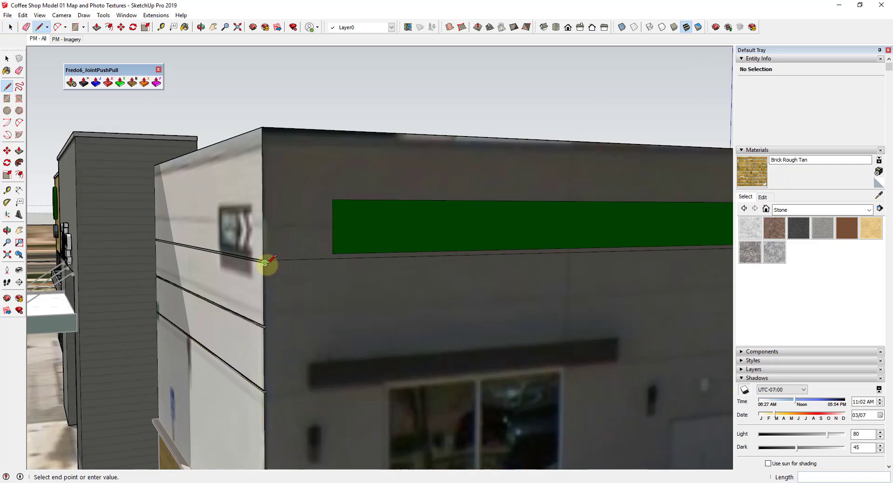
{"action": "scroll", "coordinate": [266, 264], "scroll_direction": "down", "scroll_amount": 4}
{"action": "left_click", "coordinate": [616, 257]}
- Copy the end wall's strip down to line up with the side wall's second groove
{"action": "scroll", "coordinate": [219, 264], "scroll_direction": "up", "scroll_amount": 4}
{"action": "middle_click_drag", "start_coordinate": [209, 265], "coordinate": [490, 269]}
{"action": "scroll", "coordinate": [323, 257], "scroll_direction": "up", "scroll_amount": 2}
{"action": "key", "text": "space"}
{"action": "double_click", "coordinate": [323, 257]}
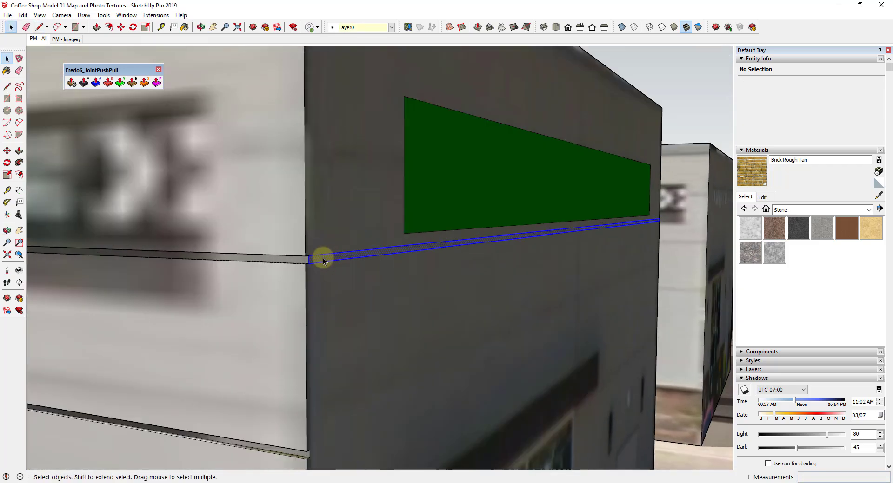
{"action": "scroll", "coordinate": [325, 254], "scroll_direction": "down", "scroll_amount": 3}
{"action": "key", "text": "m"}
{"action": "left_click", "coordinate": [313, 249]}
{"action": "key", "text": "ctrl"}
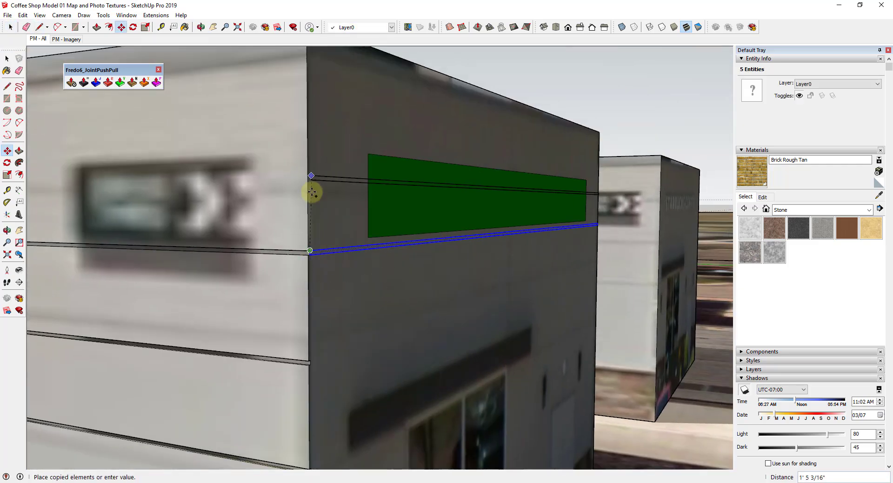
{"action": "scroll", "coordinate": [310, 365], "scroll_direction": "up", "scroll_amount": 4}
{"action": "left_click", "coordinate": [304, 378]}
- Recess the end wall's copied strip to match the adjoining groove and draw a line across from the lowest groove
{"action": "key", "text": "p"}
{"action": "left_click", "coordinate": [328, 373]}
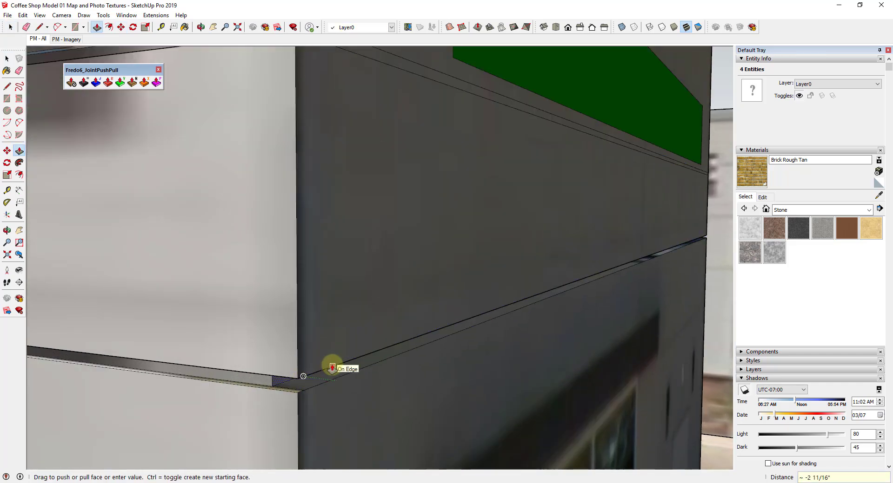
{"action": "left_click", "coordinate": [332, 369]}
{"action": "scroll", "coordinate": [326, 369], "scroll_direction": "down", "scroll_amount": 5}
{"action": "key", "text": "l"}
{"action": "left_click", "coordinate": [300, 423]}
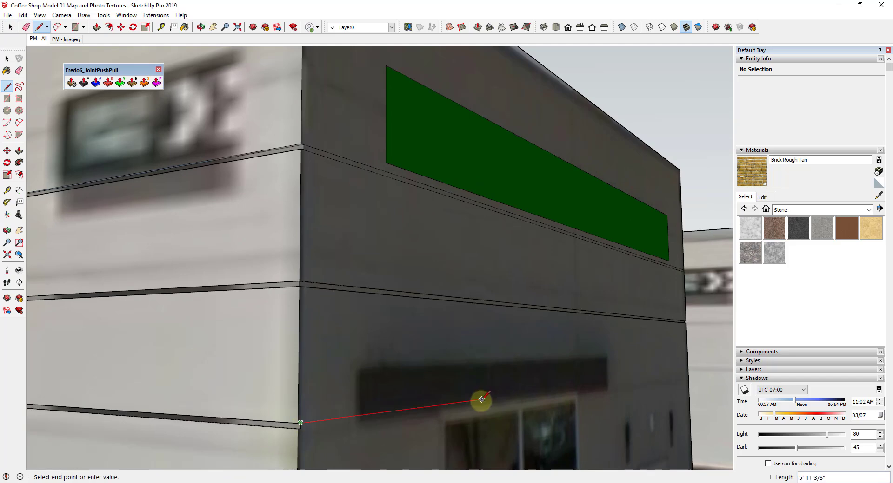
{"action": "left_click", "coordinate": [687, 368]}
{"action": "scroll", "coordinate": [545, 339], "scroll_direction": "down", "scroll_amount": 10}
{"action": "scroll", "coordinate": [549, 357], "scroll_direction": "up", "scroll_amount": 4}
{"action": "middle_click_drag", "start_coordinate": [548, 359], "coordinate": [376, 371]}
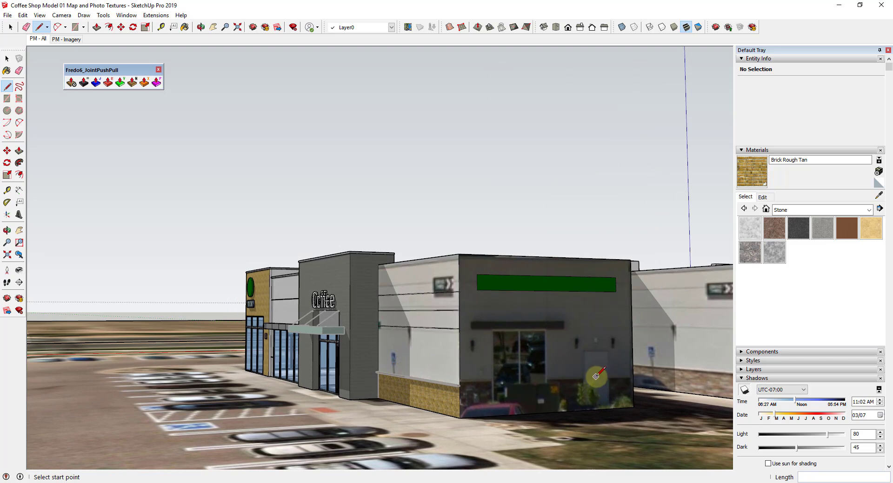
{"action": "key", "text": "space"}
{"action": "scroll", "coordinate": [497, 400], "scroll_direction": "up", "scroll_amount": 1}
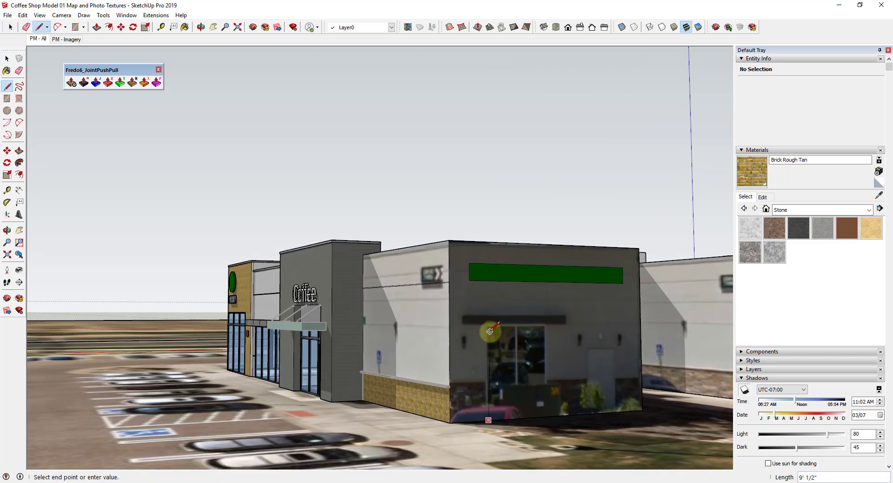
{"action": "key", "text": "space"}
- Draw an 8' 9" vertical line up from the end wall's base edge beside the photographed doorway, matching the front entrance glazing's height
{"action": "middle_click_drag", "start_coordinate": [486, 325], "coordinate": [504, 371]}
{"action": "left_click", "coordinate": [440, 366]}
{"action": "key", "text": "l"}
{"action": "scroll", "coordinate": [497, 396], "scroll_direction": "up", "scroll_amount": 3}
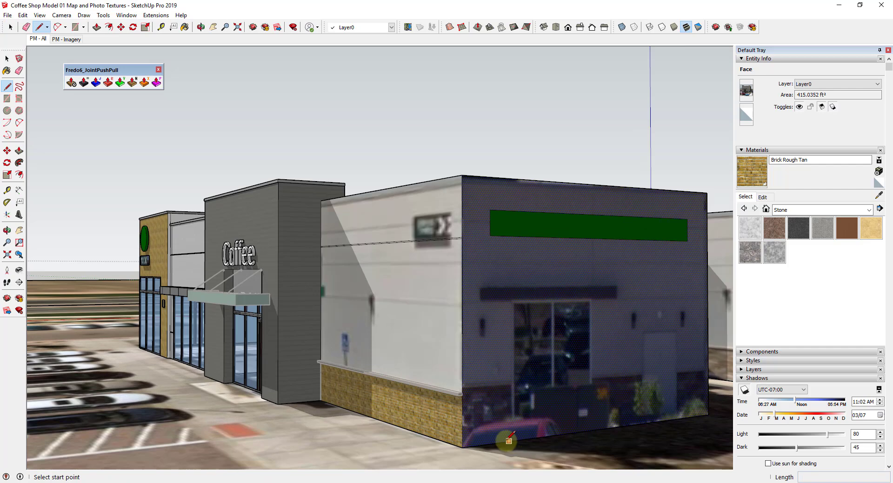
{"action": "key", "text": "Escape"}
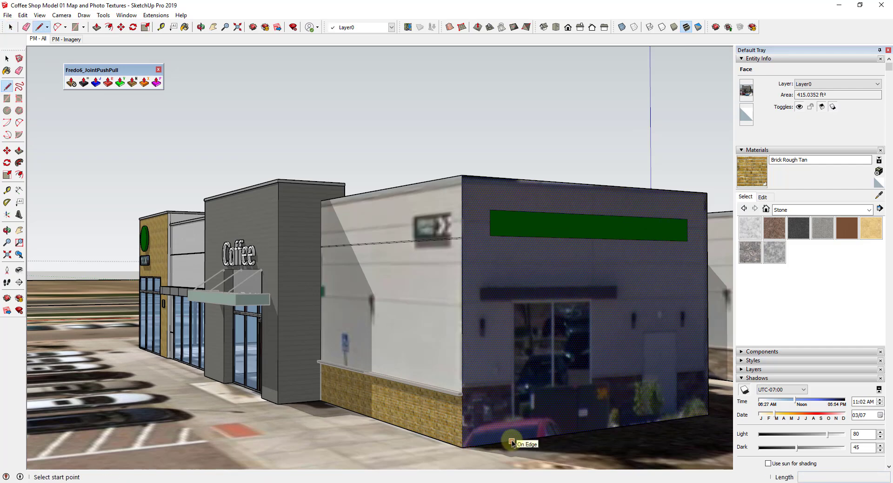
{"action": "scroll", "coordinate": [255, 311], "scroll_direction": "up", "scroll_amount": 5}
{"action": "middle_click_drag", "start_coordinate": [256, 311], "coordinate": [393, 217]}
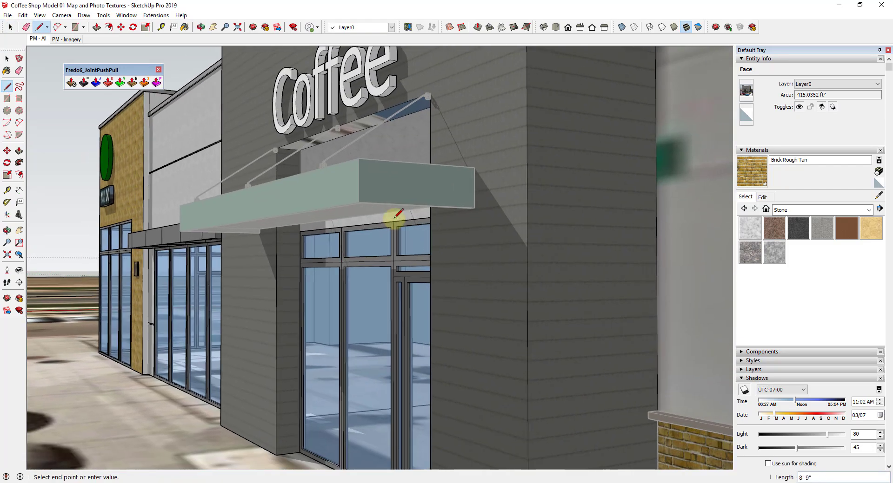
{"action": "left_click", "coordinate": [392, 217]}
- Draw a 7' 3" horizontal line across the photographed doorway and close the outline down to the end wall's base
{"action": "scroll", "coordinate": [395, 219], "scroll_direction": "down", "scroll_amount": 10}
{"action": "scroll", "coordinate": [482, 239], "scroll_direction": "up", "scroll_amount": 5}
{"action": "scroll", "coordinate": [439, 261], "scroll_direction": "up", "scroll_amount": 5}
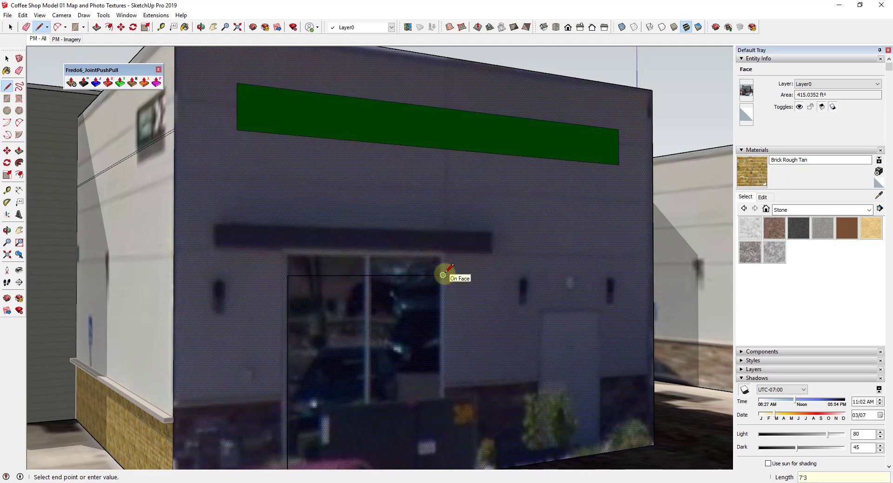
{"action": "key", "text": "Return"}
- Divide the doorway outline's top edge in half and draw a vertical line from its midpoint down to the base edge
{"action": "scroll", "coordinate": [442, 275], "scroll_direction": "down", "scroll_amount": 3}
{"action": "key", "text": "space"}
{"action": "right_click", "coordinate": [400, 281]}
{"action": "left_click", "coordinate": [427, 342]}
{"action": "left_click", "coordinate": [397, 283]}
{"action": "key", "text": "l"}
{"action": "left_click", "coordinate": [398, 282]}
{"action": "left_click", "coordinate": [398, 413]}
- Turn both doorway panels into glazing with Lattice Maker: 2" width and depth, 1" pane inset, 1/4" pane thickness, Gray lattice and Glass panes
{"action": "key", "text": "space"}
{"action": "left_click", "coordinate": [156, 15]}
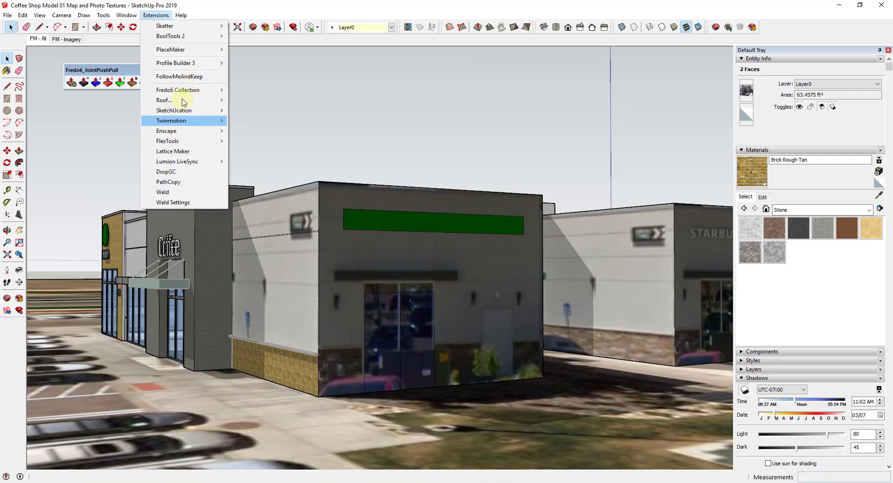
{"action": "left_click", "coordinate": [184, 151]}
{"action": "left_click", "coordinate": [465, 263]}
{"action": "left_click", "coordinate": [459, 310]}
{"action": "left_click", "coordinate": [464, 277]}
{"action": "left_click", "coordinate": [458, 303]}
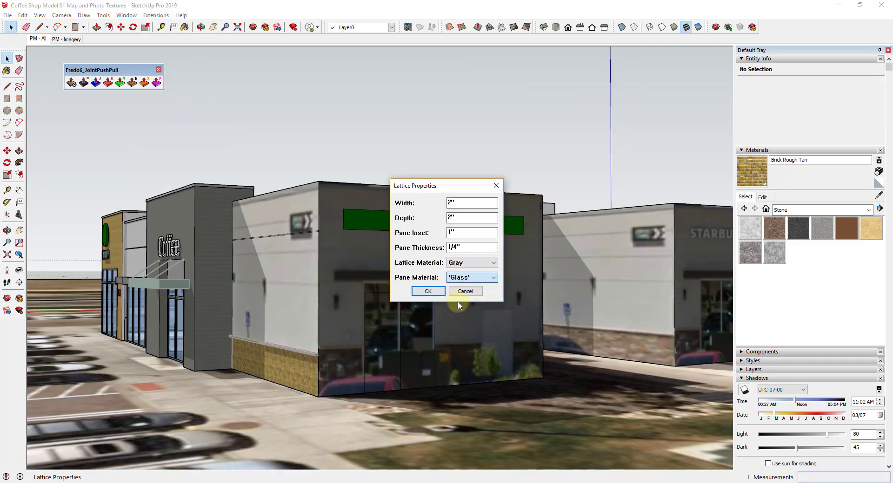
{"action": "left_click", "coordinate": [429, 292]}
{"action": "scroll", "coordinate": [385, 311], "scroll_direction": "up", "scroll_amount": 3}
{"action": "middle_click_drag", "start_coordinate": [385, 311], "coordinate": [445, 347]}
{"action": "scroll", "coordinate": [415, 293], "scroll_direction": "down", "scroll_amount": 1}
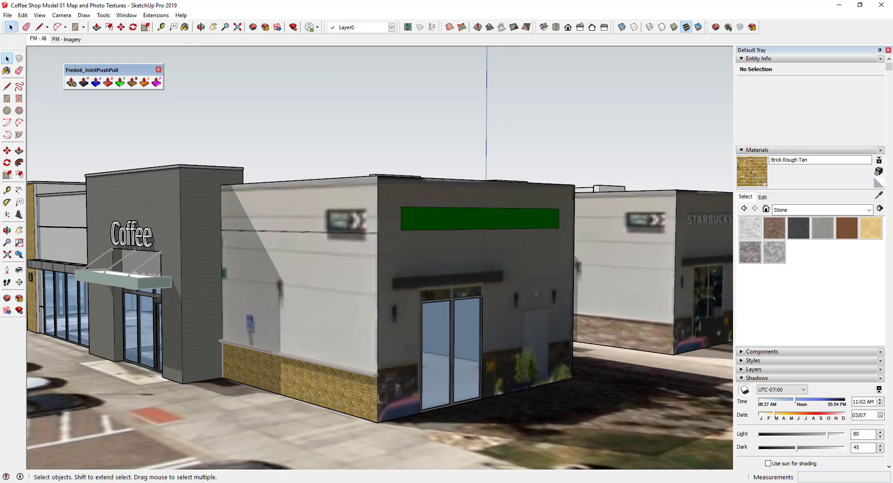